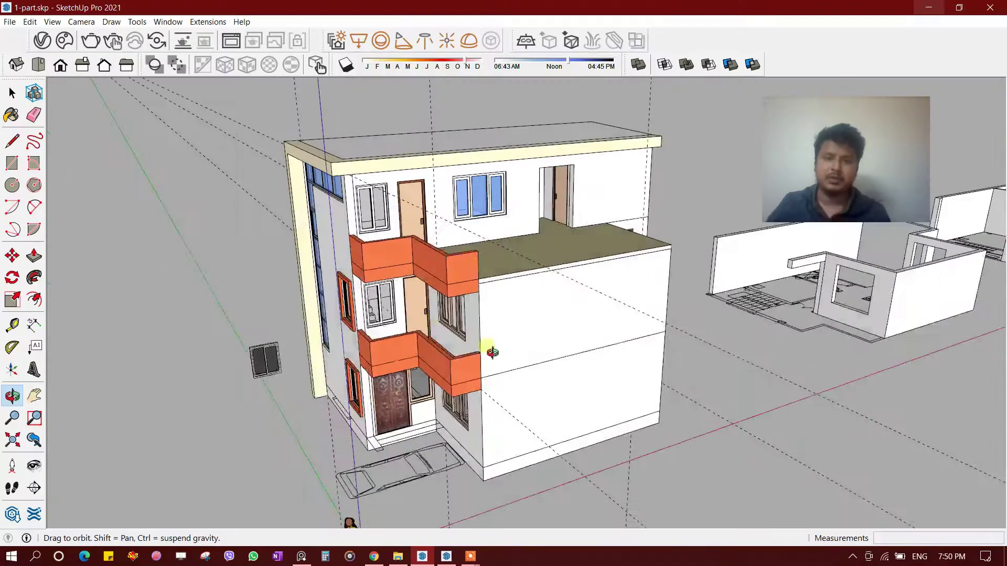
Delete all guide lines from the model and bring the orange balcony and terrace into view
mouse_move(489, 348)
middle_mouse_down()
mouse_move(499, 292)
mouse_move(557, 238)
mouse_move(533, 197)
mouse_move(591, 225)
mouse_move(530, 242)
mouse_move(524, 270)
mouse_move(549, 276)
middle_mouse_up()
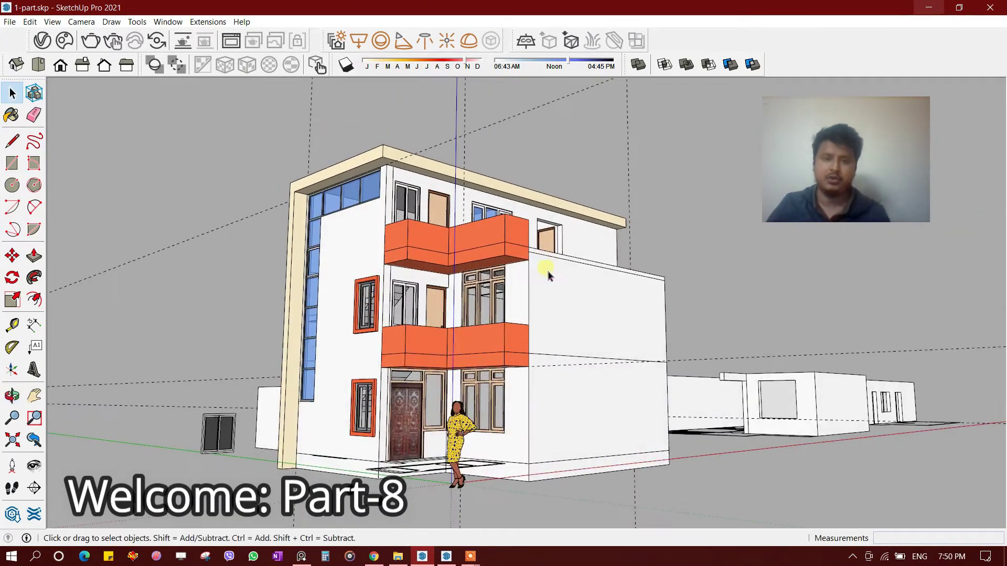
mouse_move(391, 131)
middle_mouse_down()
mouse_move(631, 360)
mouse_move(360, 154)
middle_mouse_up()
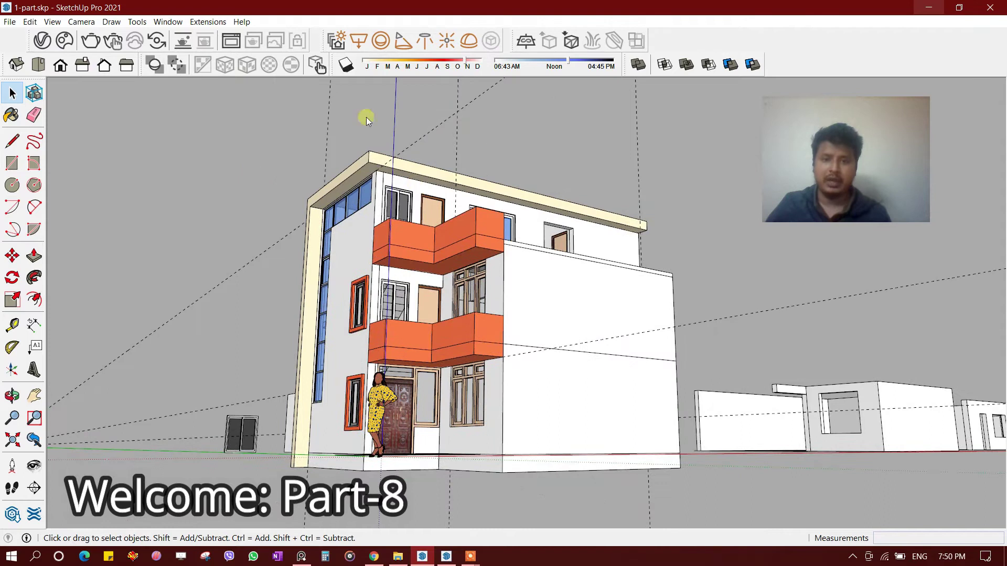
left_click(29, 21)
left_click(121, 127)
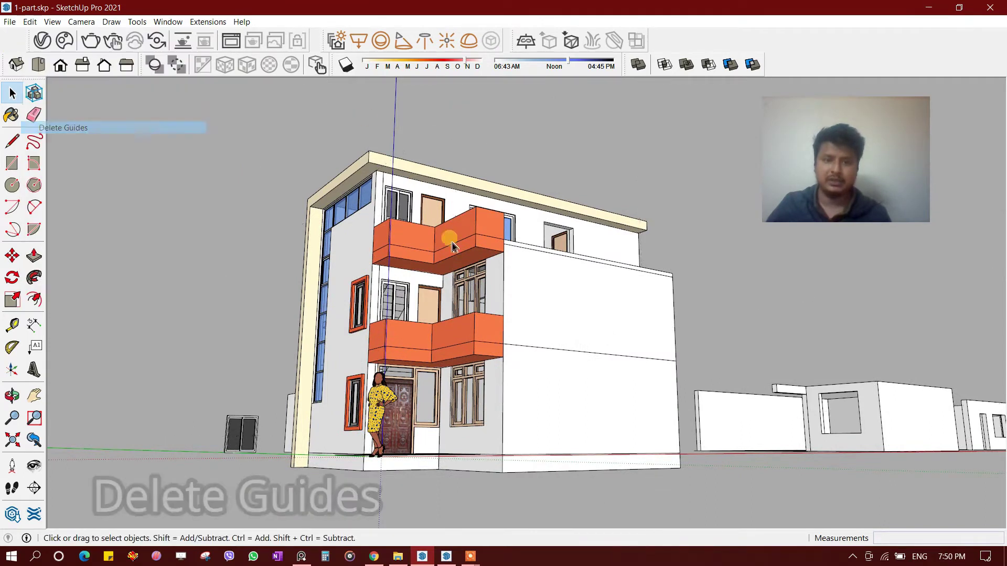
scroll(333, 375, "up", 5)
middle_click_drag(332, 376, 371, 355)
scroll(210, 203, "up", 2)
scroll(240, 237, "down", 8)
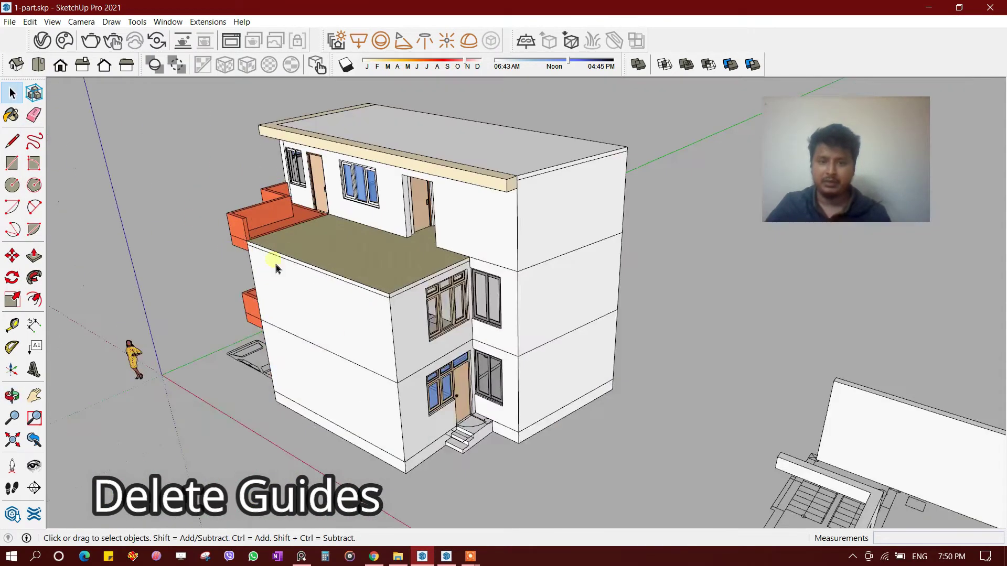
scroll(456, 266, "up", 2)
middle_click_drag(456, 266, 198, 304)
scroll(292, 274, "up", 3)
scroll(259, 245, "up", 2)
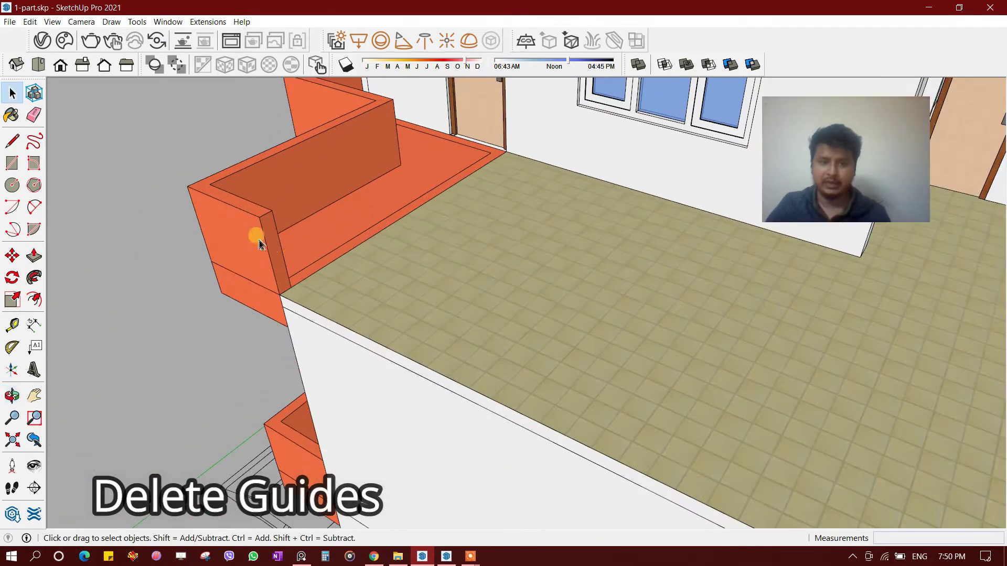
scroll(273, 253, "down", 4)
scroll(281, 262, "up", 4)
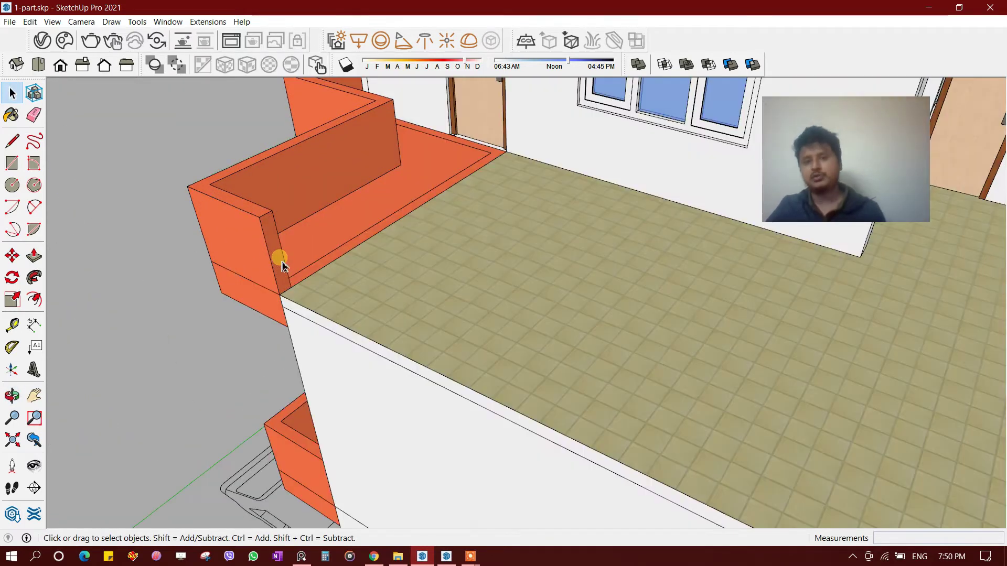
Draw a thin rectangle on the balcony wall end and push/pull it along the terrace edge
key("r")
scroll(246, 231, "up", 2)
left_click(256, 192)
scroll(306, 291, "up", 2)
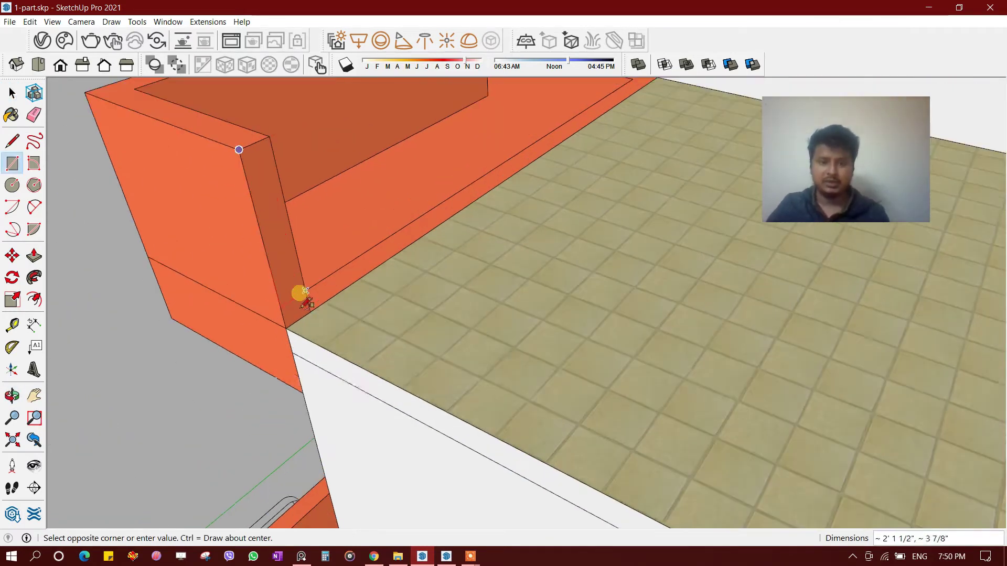
scroll(294, 302, "down", 3)
scroll(288, 290, "down", 3)
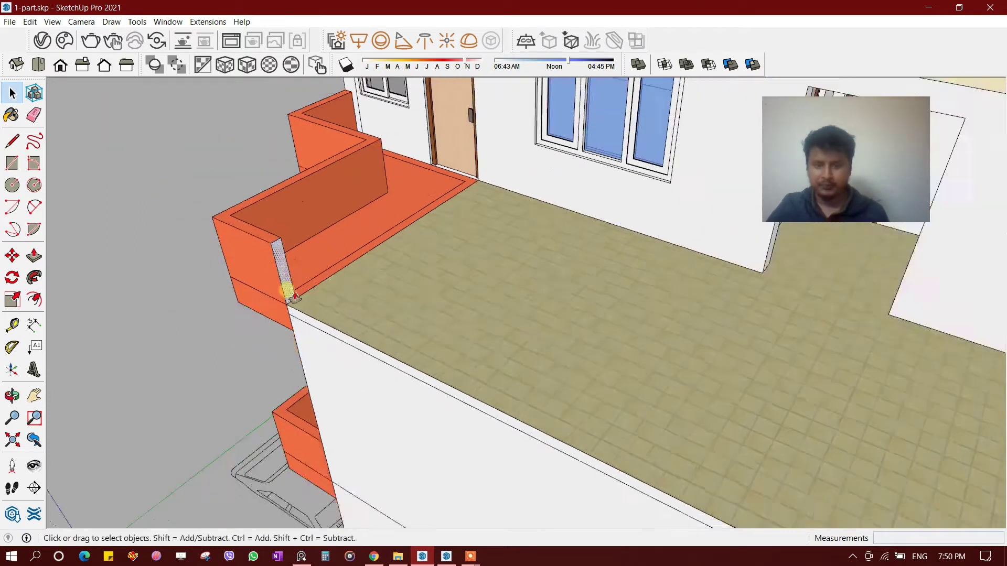
scroll(288, 290, "down", 2)
key("p")
left_click(284, 290)
left_click(660, 485)
middle_click_drag(660, 485, 477, 423)
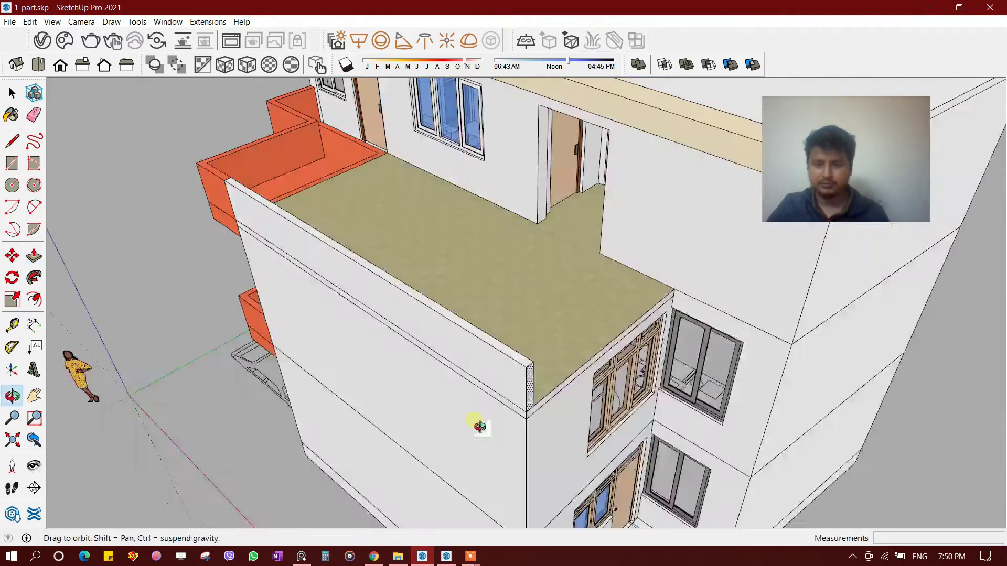
scroll(281, 330, "up", 3)
middle_click_drag(281, 331, 415, 418)
Move the parapet's end face and pull the wall out toward the building's side wall
key("space")
left_click(492, 339)
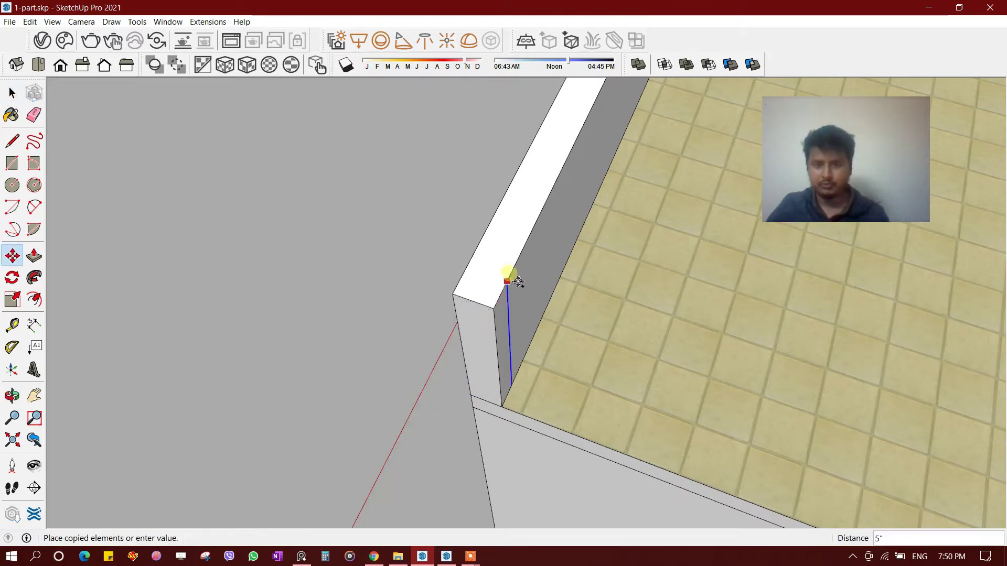
scroll(505, 318, "down", 3)
key("p")
left_click(503, 315)
middle_click_drag(773, 450, 373, 266)
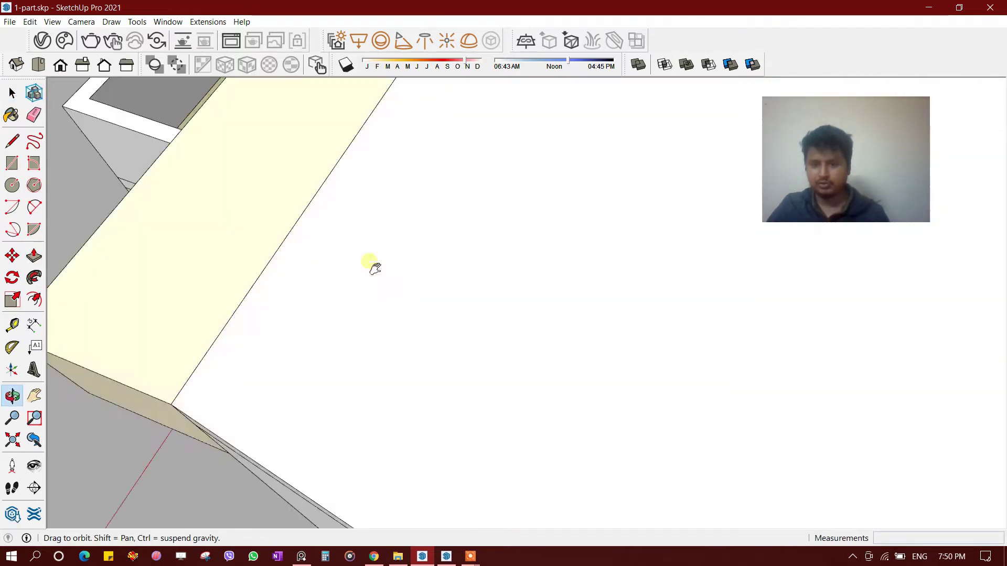
scroll(659, 219, "down", 5)
middle_click_drag(378, 386, 450, 235)
scroll(468, 230, "up", 2)
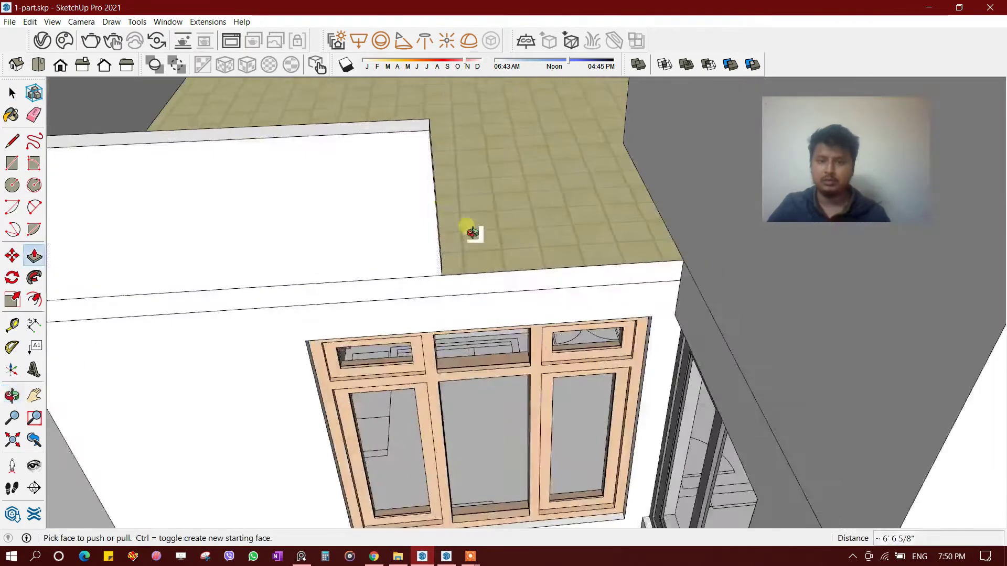
scroll(403, 198, "up", 2)
left_click_drag(426, 202, 674, 282)
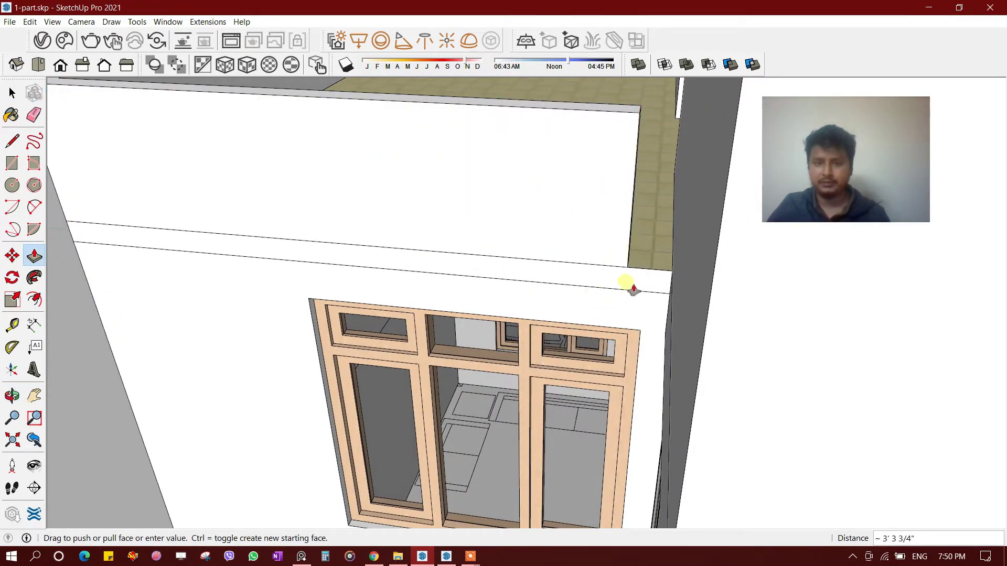
left_click(672, 274)
middle_click_drag(672, 274, 604, 307)
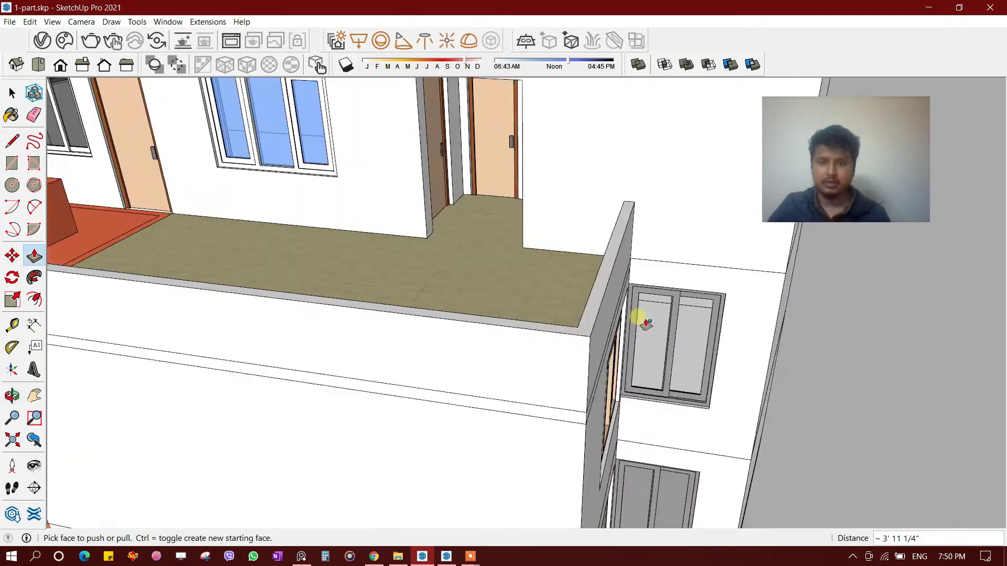
Select the entire parapet wall by triple-clicking it
key("space")
triple_click(573, 270)
middle_click_drag(573, 270, 394, 337)
scroll(499, 308, "up", 3)
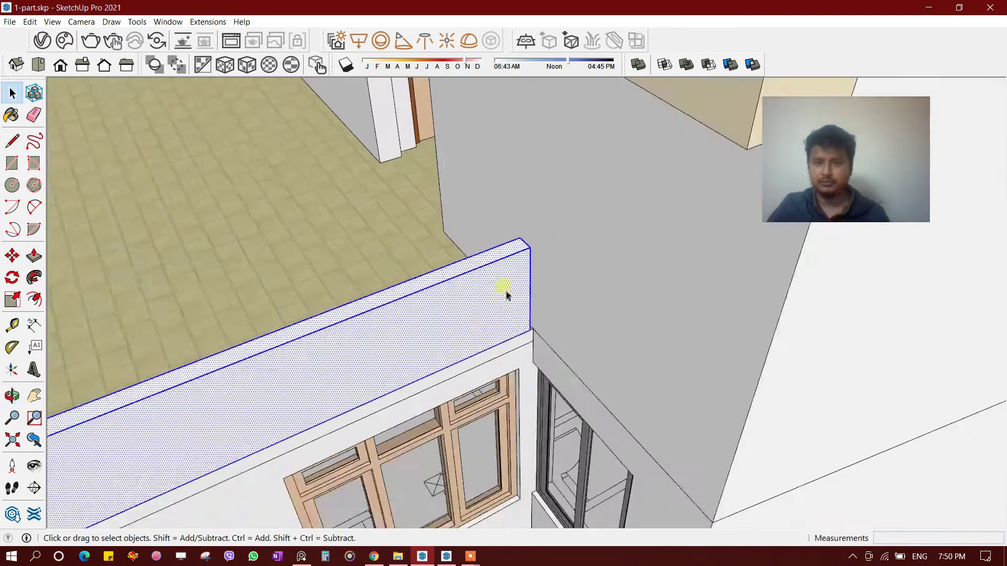
scroll(527, 258, "up", 2)
mouse_move(527, 258)
middle_mouse_down()
mouse_move(434, 302)
mouse_move(529, 279)
mouse_move(506, 301)
mouse_move(521, 306)
mouse_move(498, 287)
middle_mouse_up()
Push/pull the parapet wall face further along the terrace edge
key("p")
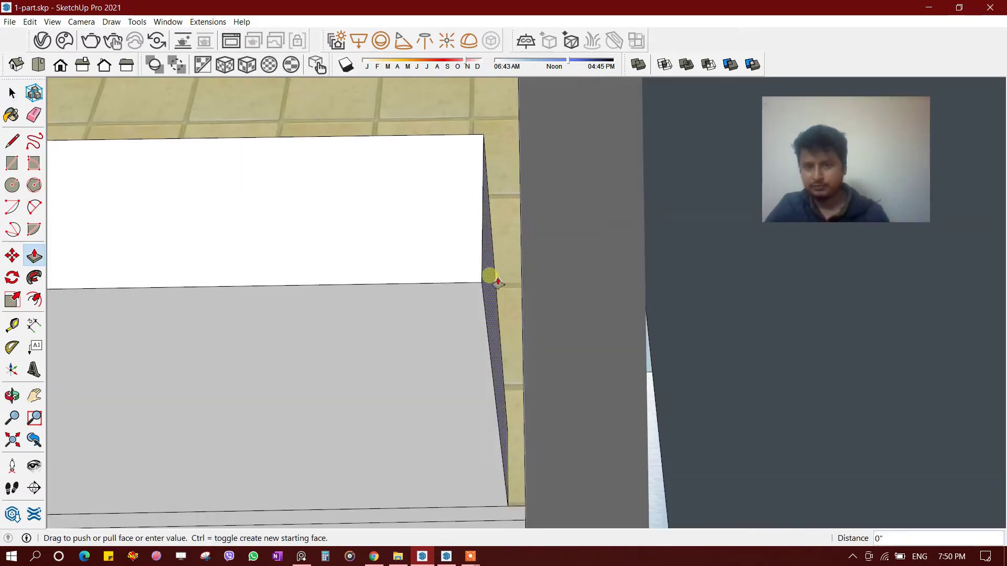
left_click(493, 276)
mouse_move(580, 189)
middle_mouse_down()
mouse_move(708, 215)
mouse_move(540, 231)
mouse_move(679, 247)
mouse_move(674, 278)
mouse_move(571, 254)
mouse_move(456, 247)
mouse_move(540, 238)
mouse_move(422, 285)
mouse_move(440, 299)
mouse_move(379, 270)
mouse_move(255, 331)
middle_mouse_up()
key("space")
left_click(544, 246)
scroll(543, 247, "down", 5)
scroll(550, 247, "up", 5)
key("t")
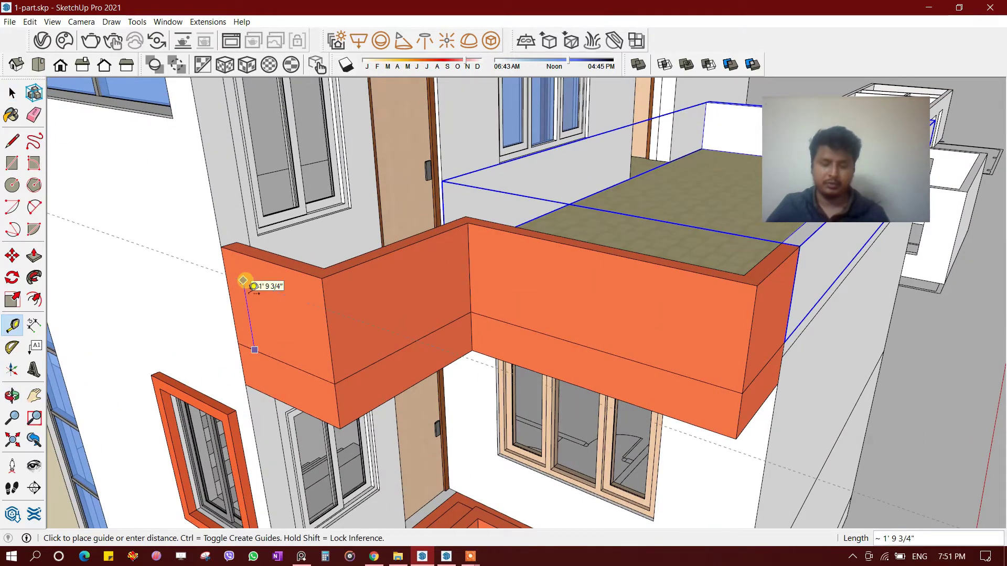
Place a guide on the orange balcony wall and open the balcony group for editing
left_click(247, 281)
mouse_move(247, 281)
middle_mouse_down()
mouse_move(332, 326)
mouse_move(340, 307)
middle_mouse_up()
key("space")
double_click(340, 307)
scroll(357, 307, "down", 3)
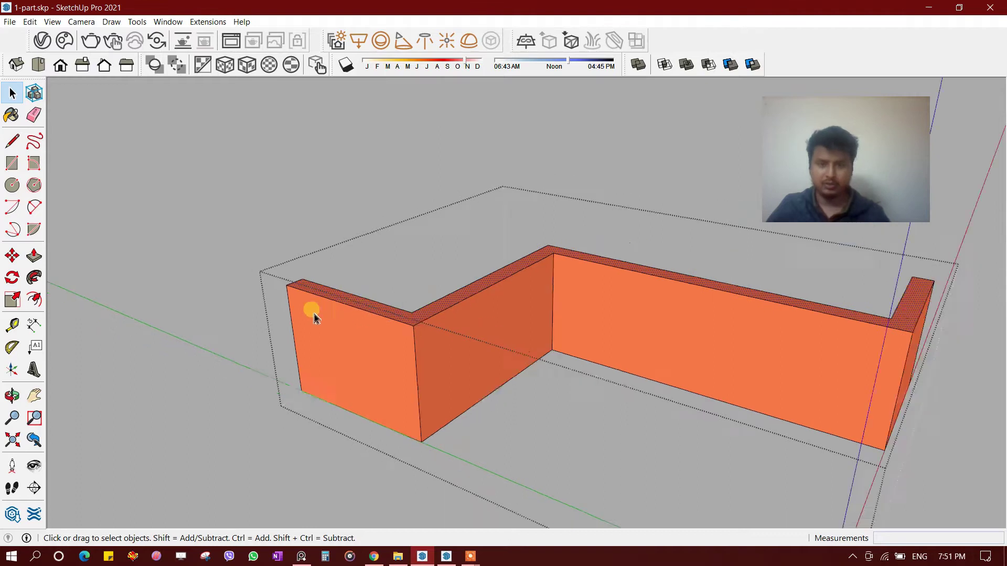
scroll(312, 312, "up", 5)
scroll(321, 319, "up", 2)
scroll(321, 319, "up", 2)
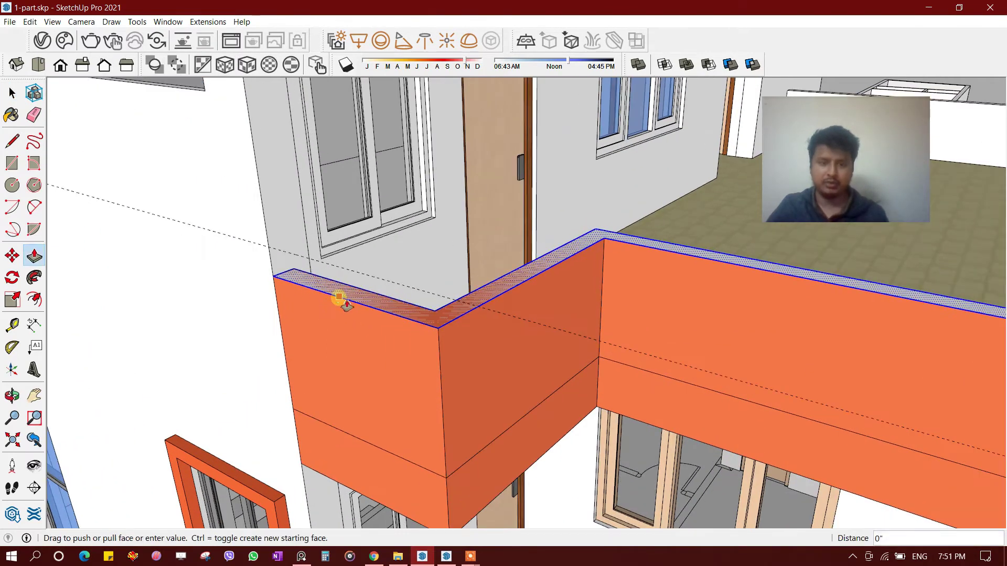
Raise the balcony wall's top about 9 1/8" into a cap and push its front face to set the overhang
left_click_drag(339, 304, 333, 257)
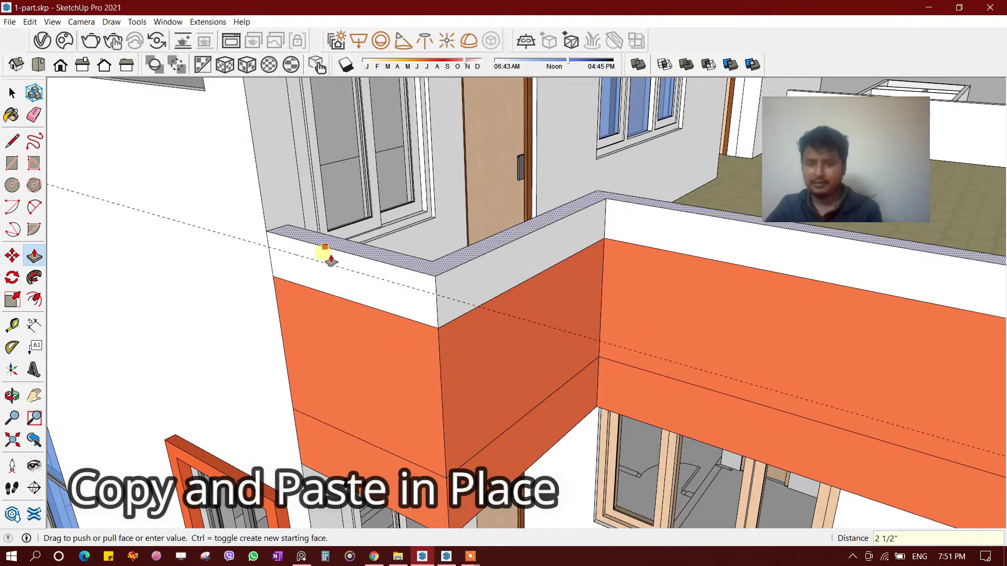
scroll(331, 261, "down", 2)
scroll(325, 294, "up", 3)
left_click(319, 324)
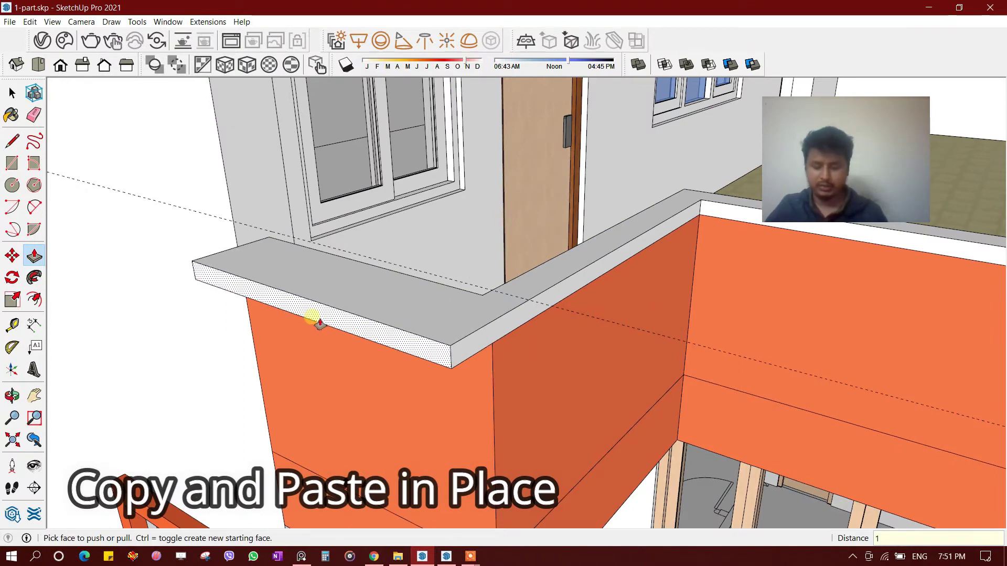
mouse_move(320, 321)
left_mouse_down()
mouse_move(499, 338)
mouse_move(349, 254)
left_mouse_up()
key("o")
key("p")
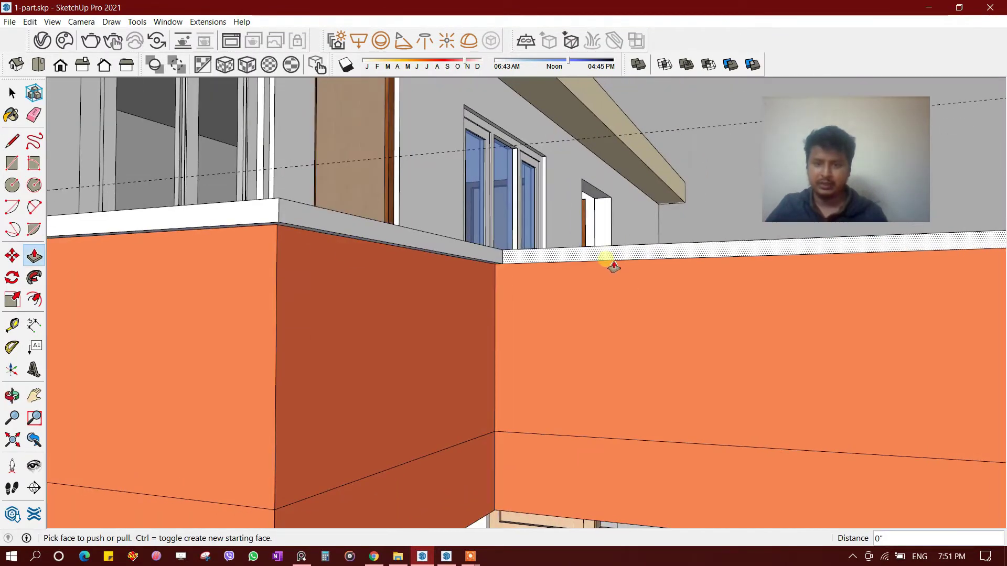
Orbit around the building to inspect the new coping on the balconies
middle_click_drag(607, 263, 393, 290)
mouse_move(535, 303)
middle_mouse_down()
mouse_move(562, 332)
mouse_move(442, 266)
mouse_move(489, 402)
mouse_move(559, 355)
middle_mouse_up()
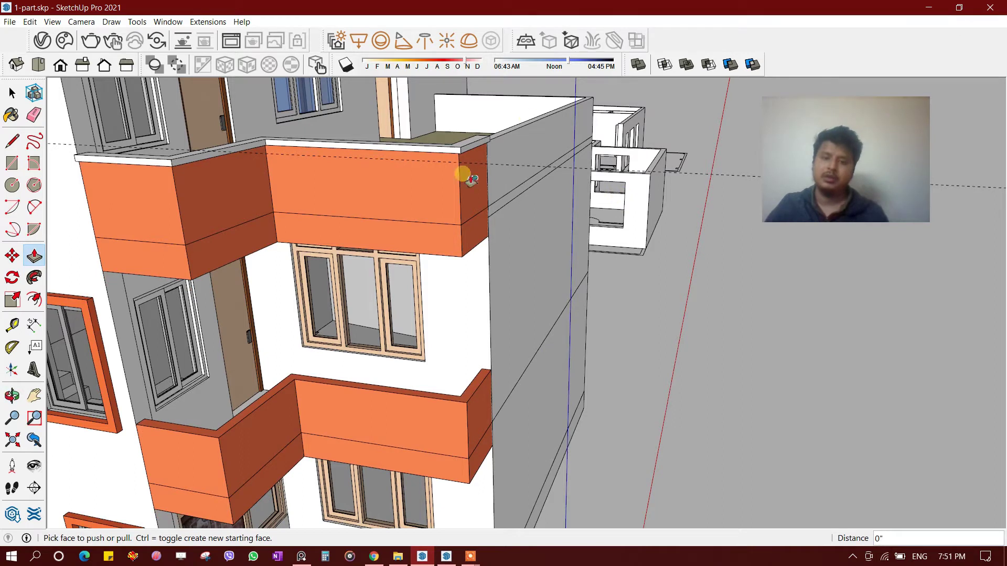
middle_click_drag(508, 148, 488, 193)
scroll(442, 135, "up", 3)
middle_click_drag(443, 135, 497, 106)
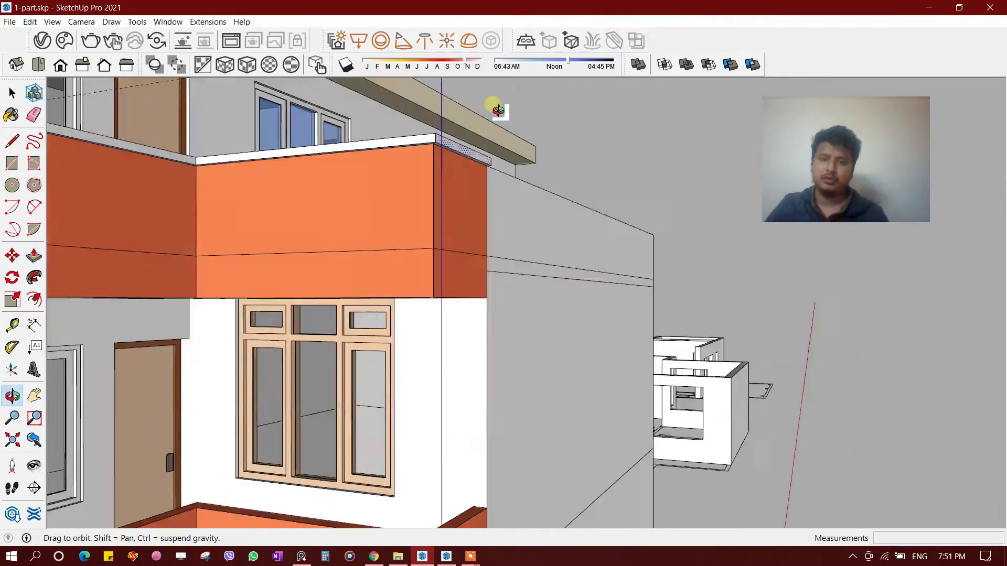
scroll(454, 141, "up", 2)
scroll(454, 140, "up", 2)
scroll(478, 121, "up", 2)
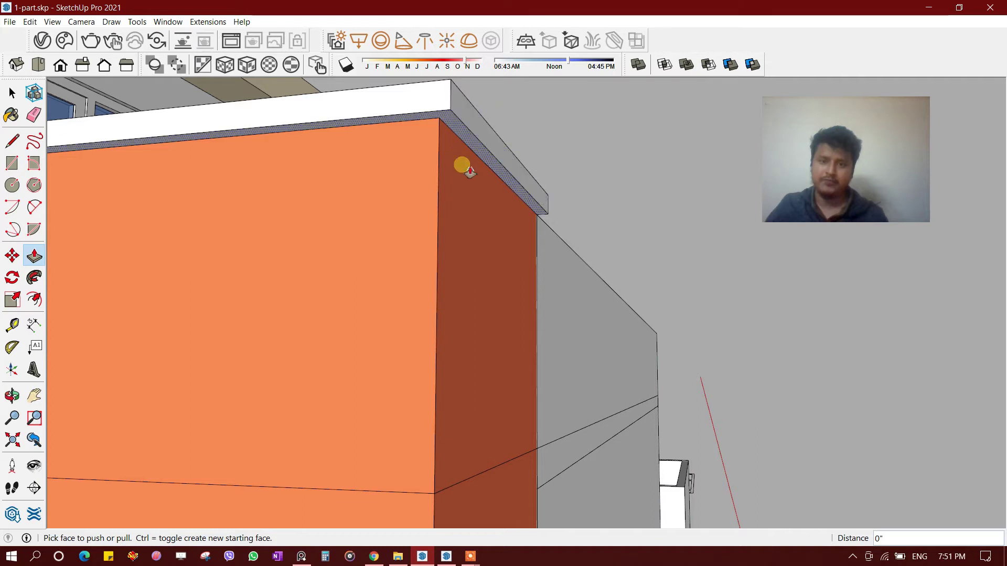
scroll(461, 164, "down", 3)
middle_click_drag(461, 164, 396, 519)
mouse_move(344, 276)
middle_mouse_down()
mouse_move(355, 252)
mouse_move(169, 310)
mouse_move(190, 356)
mouse_move(457, 308)
middle_mouse_up()
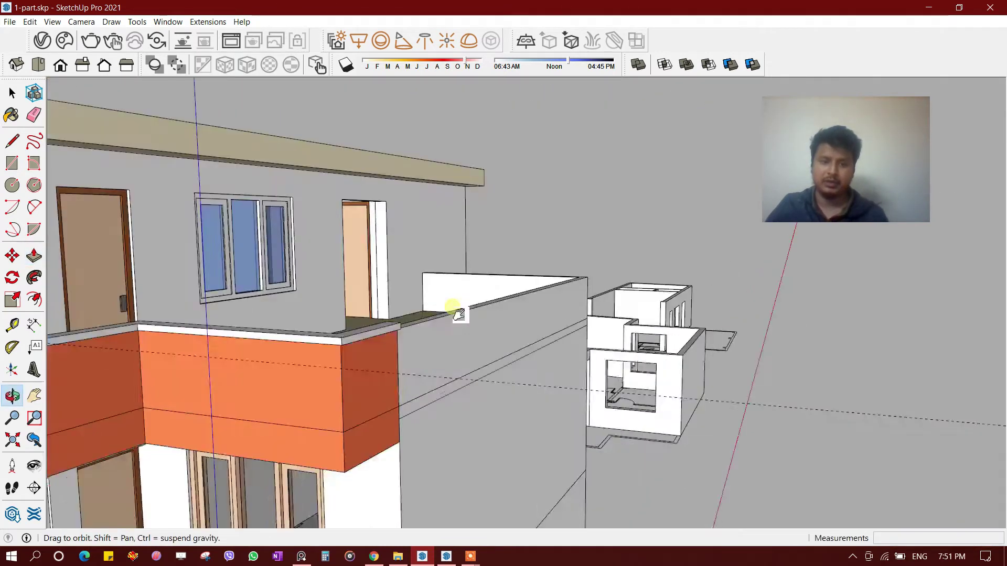
scroll(593, 281, "up", 3)
scroll(558, 252, "up", 1)
mouse_move(558, 251)
middle_mouse_down()
mouse_move(555, 371)
mouse_move(229, 422)
mouse_move(366, 389)
mouse_move(518, 273)
mouse_move(355, 281)
mouse_move(626, 335)
middle_mouse_up()
scroll(382, 279, "down", 2)
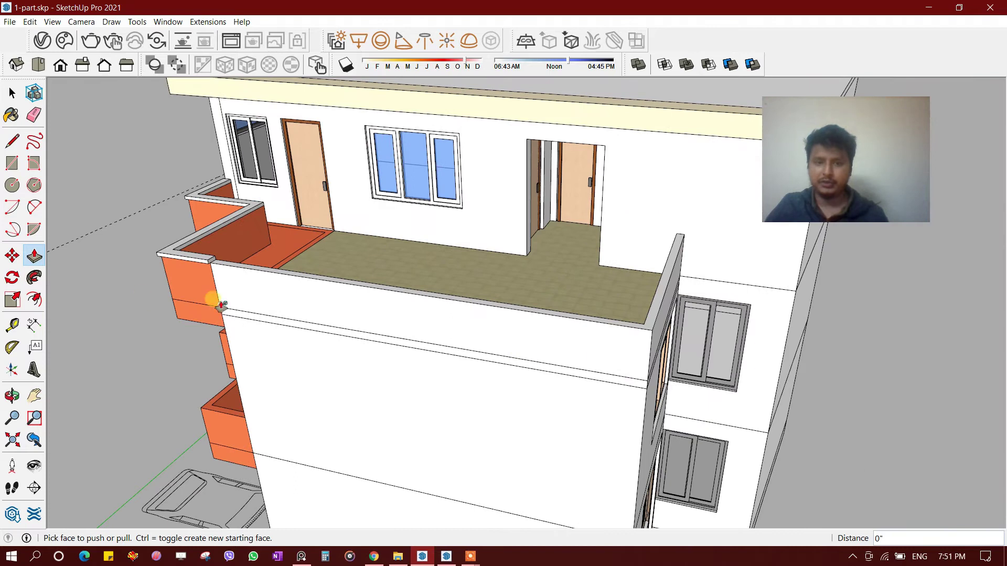
Select the balcony ledge, then the wall group's thin top strip face
scroll(139, 292, "up", 3)
key("space")
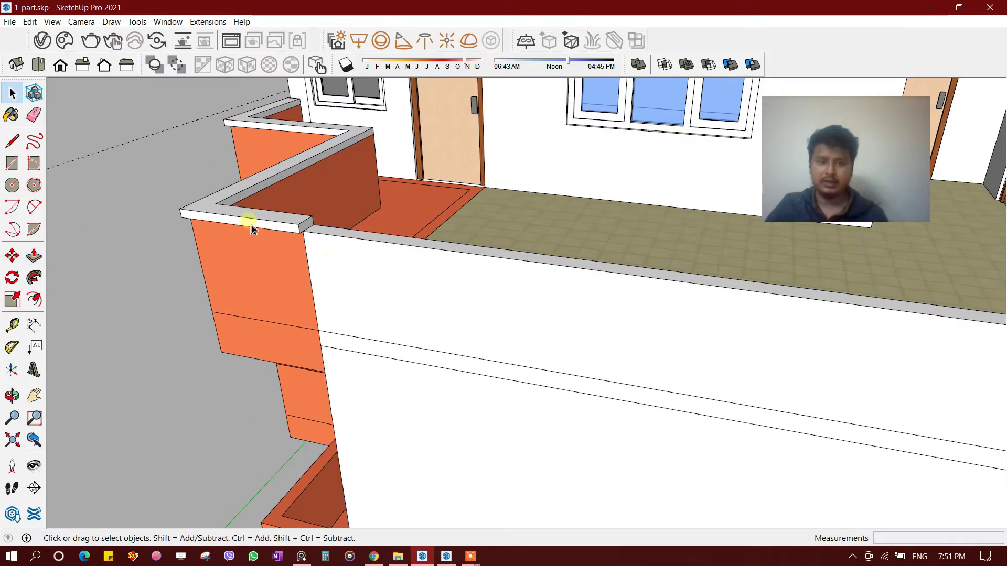
left_click(252, 229)
scroll(342, 243, "up", 3)
left_click(299, 247)
double_click(308, 247)
left_click(319, 245)
key("Escape")
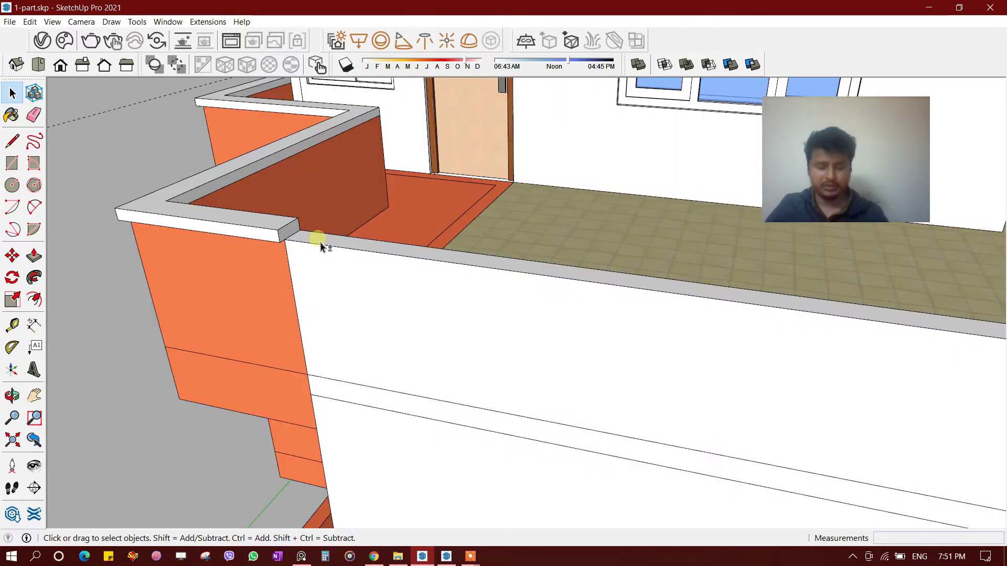
left_click(317, 244)
scroll(292, 231, "up", 2)
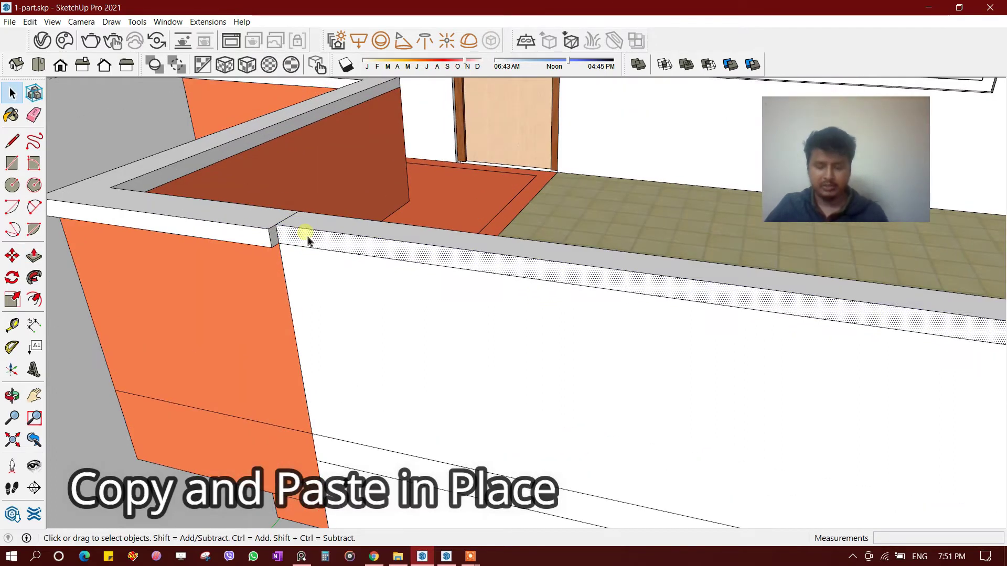
Extrude the slanted top strip about 3 inches and bring the orange balcony side into view
key("p")
scroll(265, 234, "down", 3)
mouse_move(126, 273)
middle_mouse_down()
mouse_move(522, 426)
mouse_move(187, 359)
mouse_move(99, 411)
middle_mouse_up()
key("space")
left_click(435, 223)
left_click(454, 221)
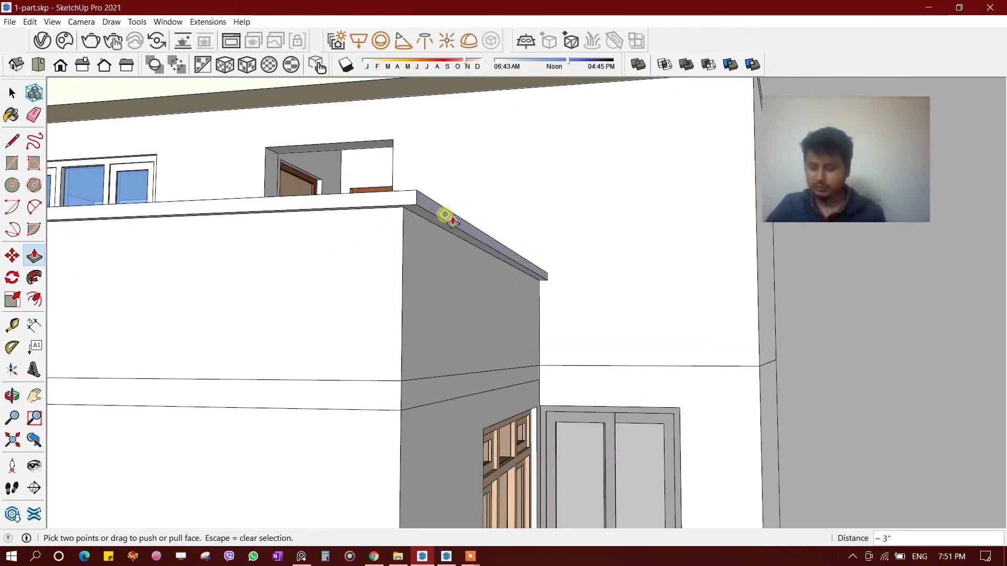
mouse_move(451, 221)
middle_mouse_down()
mouse_move(443, 224)
mouse_move(568, 292)
middle_mouse_up()
key("space")
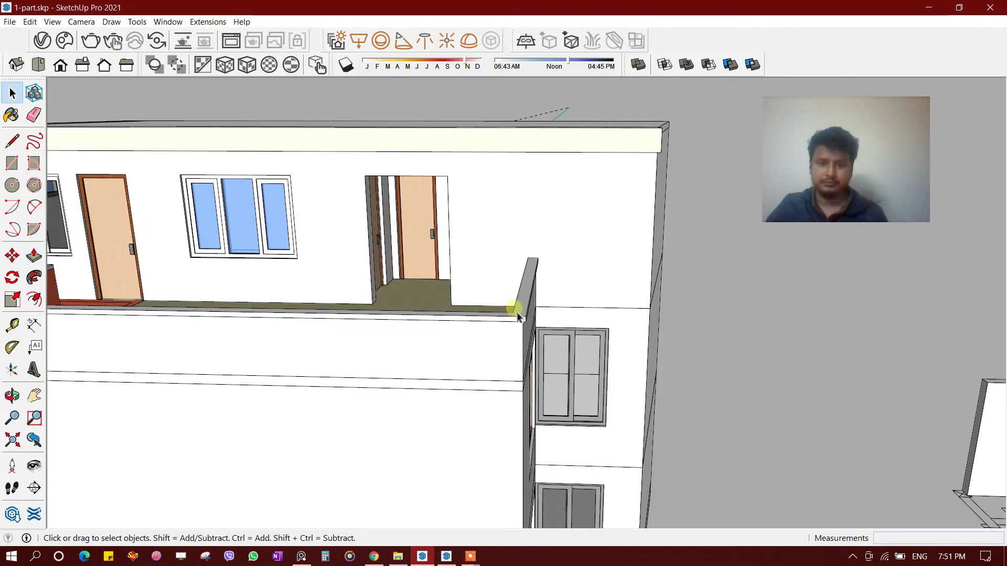
scroll(526, 316, "down", 5)
middle_click_drag(622, 270, 546, 281)
scroll(556, 247, "up", 3)
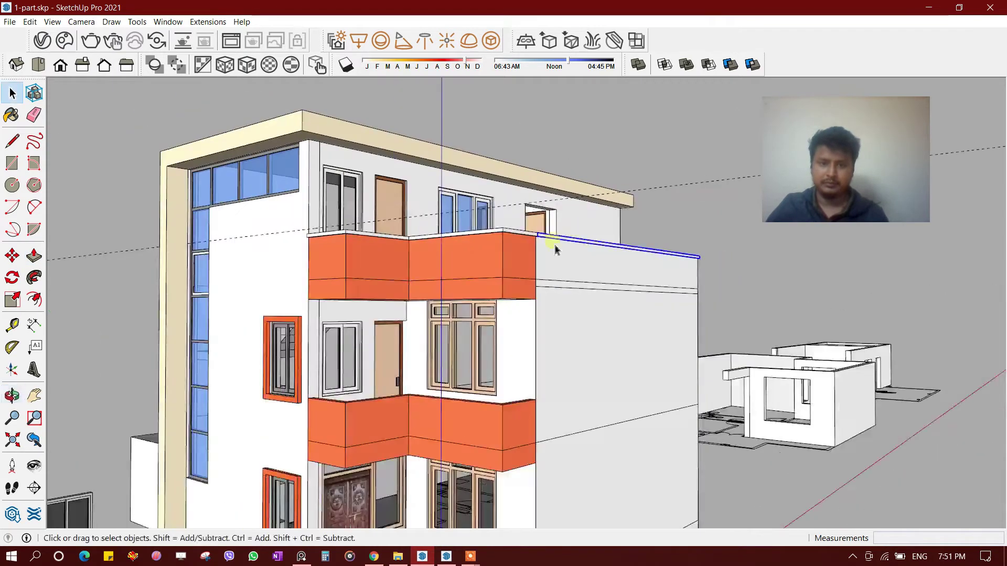
scroll(558, 249, "up", 4)
Paint the parapet top strip with orange Color B06
key("b")
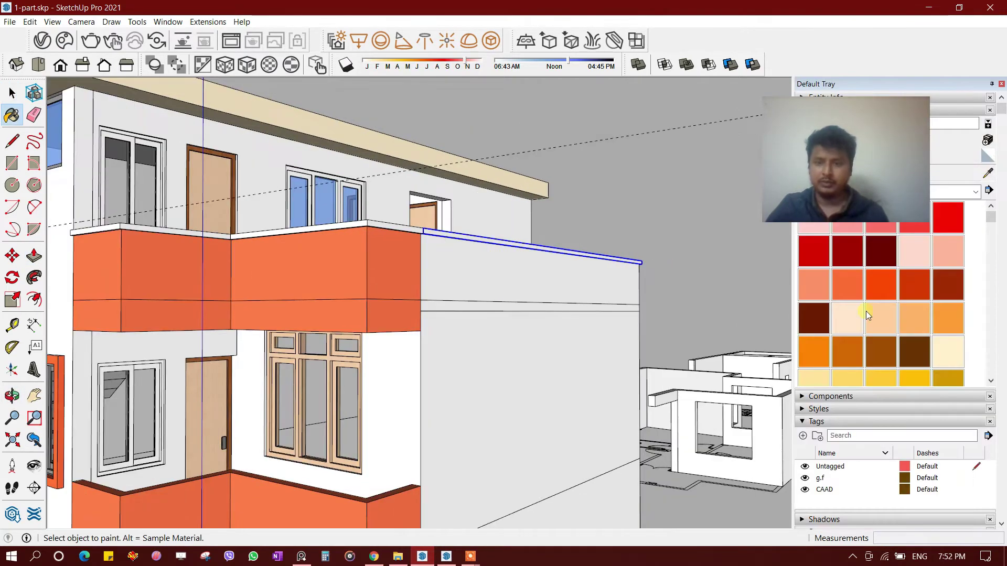
left_click(907, 281)
scroll(476, 257, "up", 2)
scroll(482, 240, "up", 2)
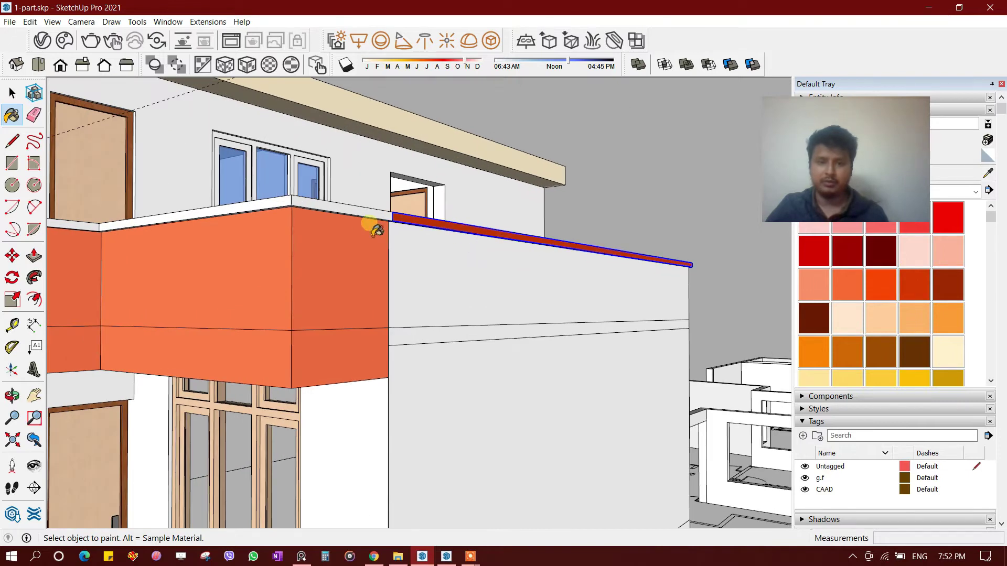
left_click(371, 224)
middle_click_drag(776, 269, 617, 273)
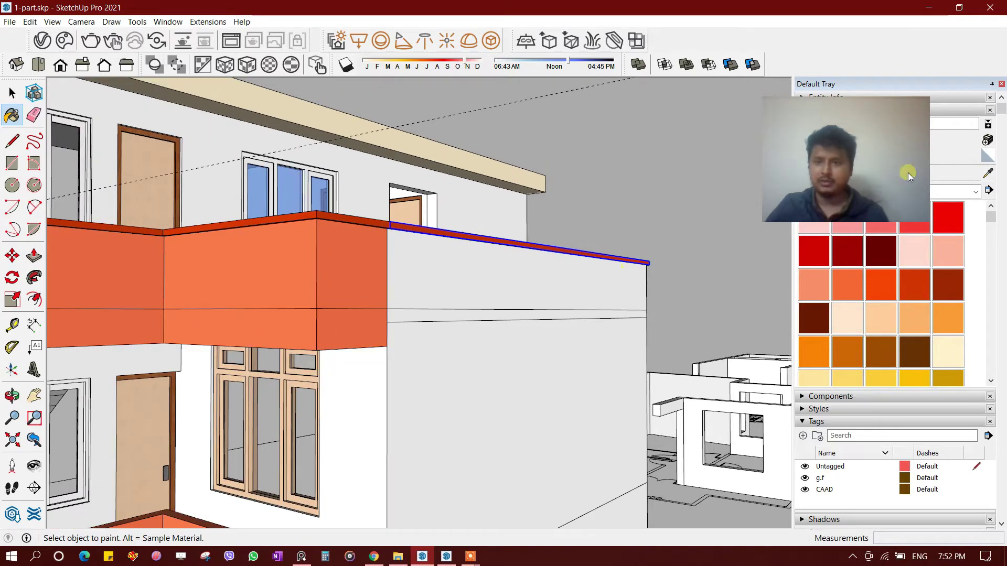
Adjust the material's saturation (S) to 66 for a deeper orange
left_click(830, 174)
left_click_drag(829, 240, 844, 240)
mouse_move(603, 247)
middle_mouse_down()
mouse_move(517, 254)
mouse_move(506, 285)
mouse_move(800, 277)
middle_mouse_up()
left_click_drag(847, 240, 863, 240)
mouse_move(745, 230)
middle_mouse_down()
mouse_move(591, 257)
mouse_move(479, 353)
middle_mouse_up()
scroll(479, 352, "up", 3)
scroll(504, 392, "up", 2)
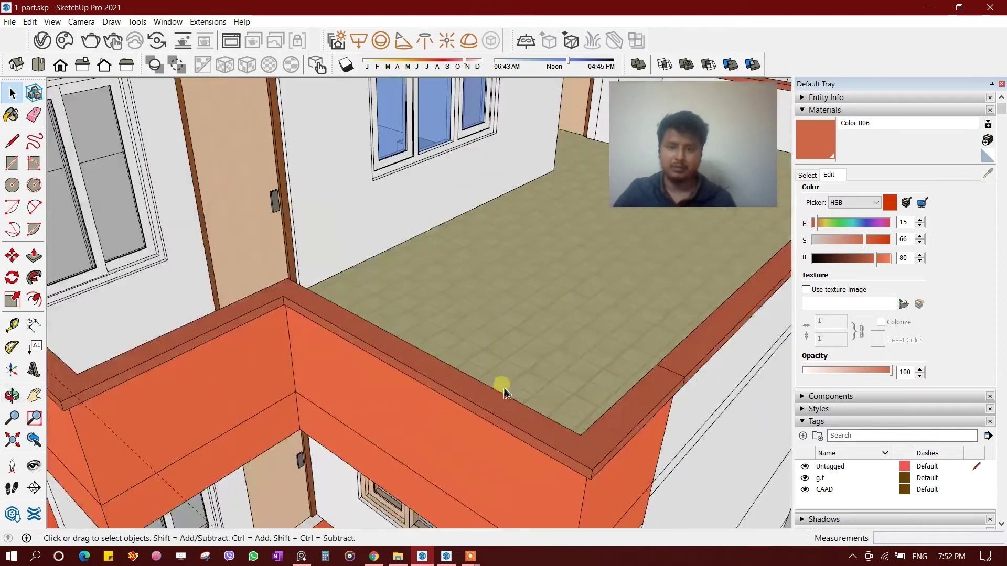
Raise the parapet top face 1" to form a thin cap
double_click(514, 418)
scroll(514, 417, "down", 2)
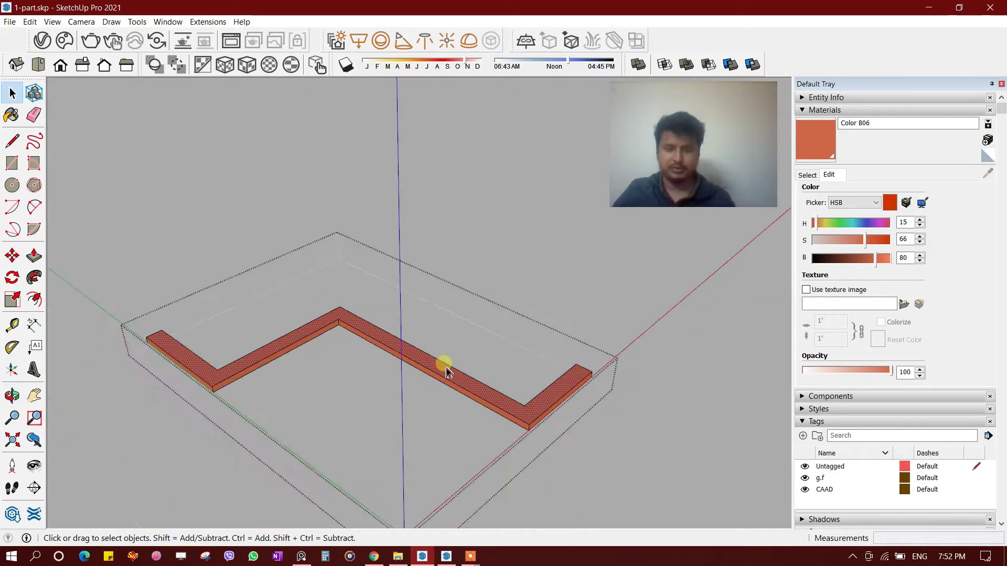
key("Escape")
scroll(443, 364, "up", 3)
left_click(442, 362)
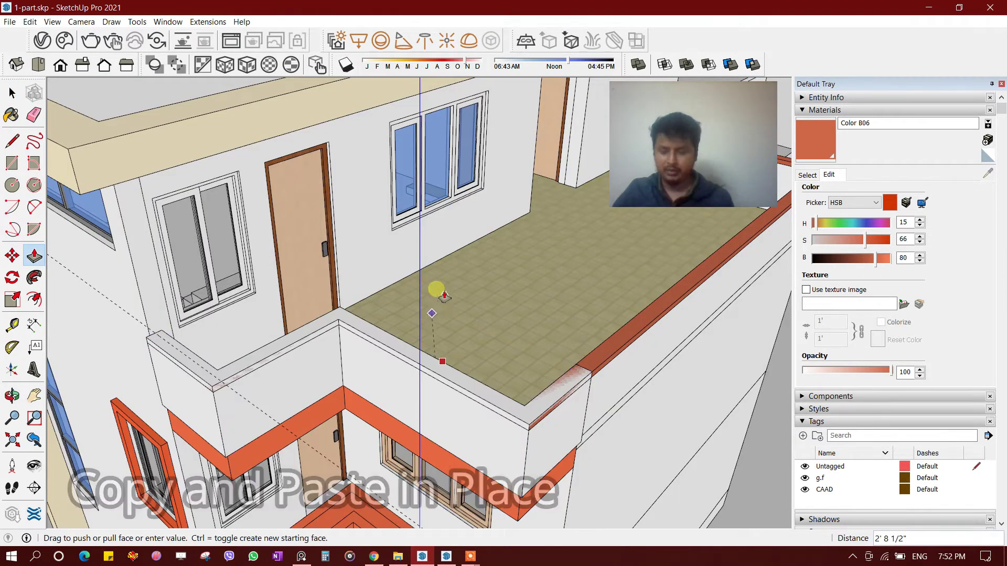
type("1")
key("Return")
middle_click_drag(457, 182, 423, 232)
scroll(218, 263, "up", 3)
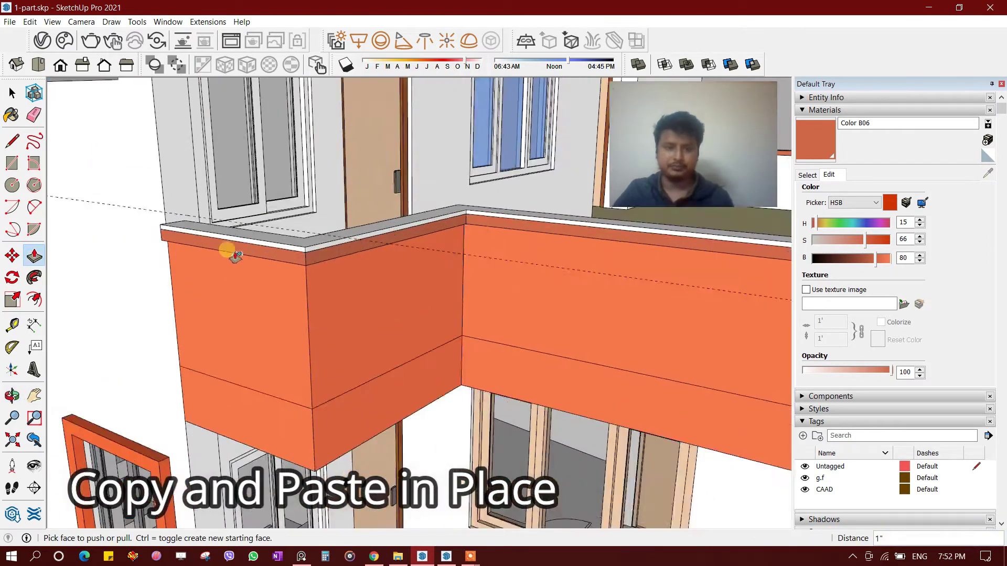
scroll(261, 234, "up", 1)
key("Return")
mouse_move(241, 242)
middle_mouse_down()
mouse_move(382, 204)
mouse_move(377, 189)
mouse_move(388, 189)
middle_mouse_up()
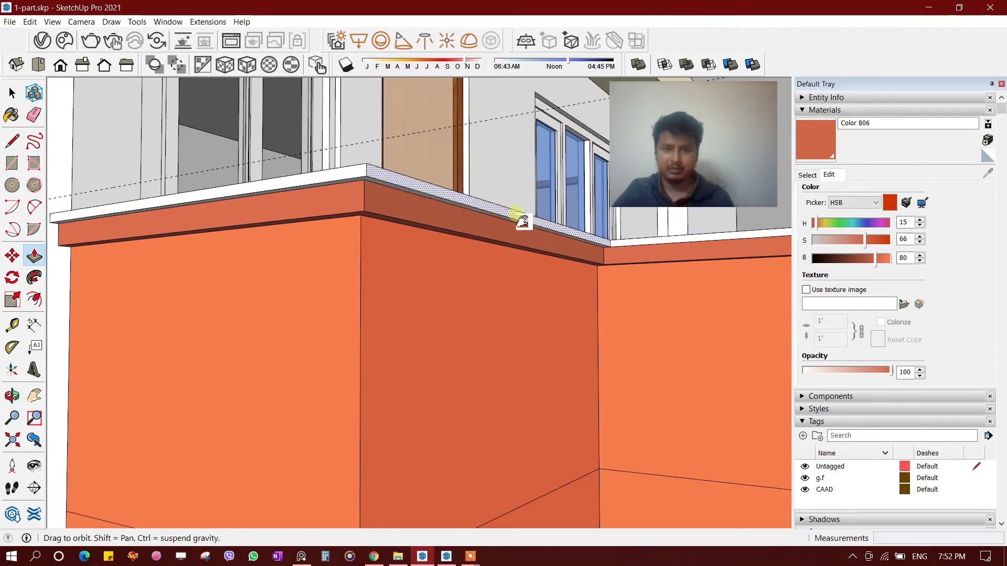
middle_click_drag(522, 222, 337, 251)
middle_click_drag(467, 276, 437, 283)
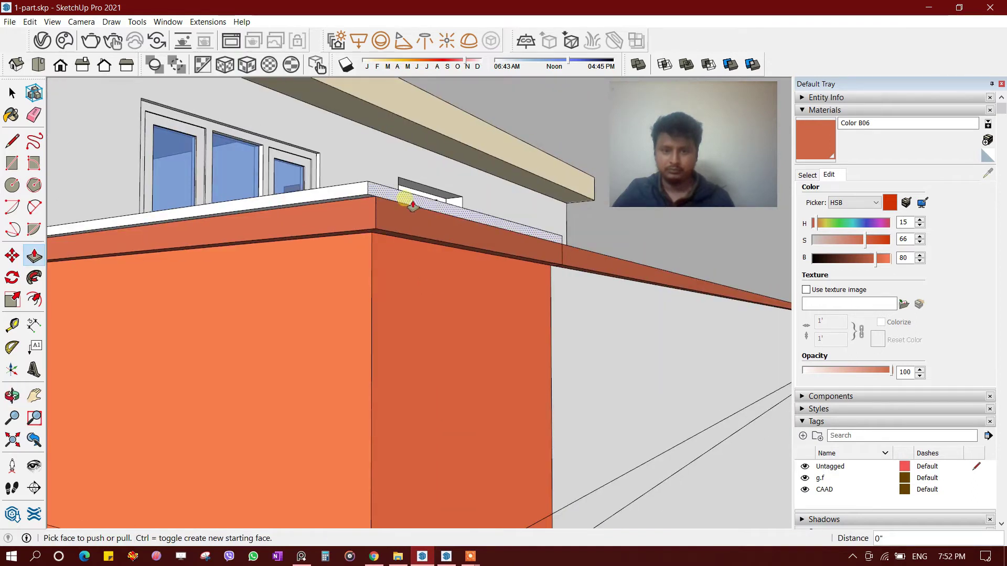
mouse_move(414, 207)
middle_mouse_down()
mouse_move(423, 294)
mouse_move(376, 323)
middle_mouse_up()
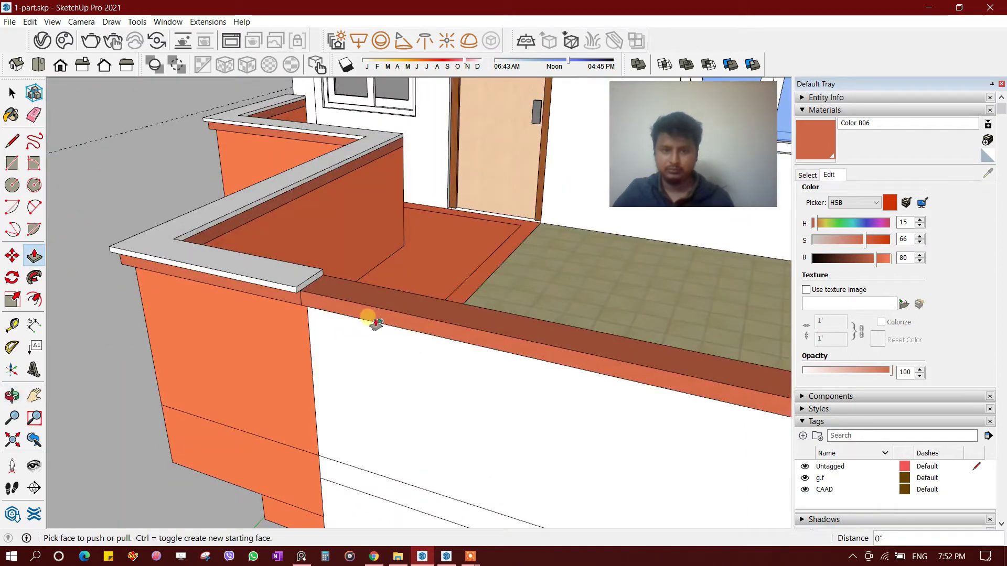
Select the parapet cap and paint it with Marble Carrara Gold Floor Tile from the Tile collection
triple_click(282, 270)
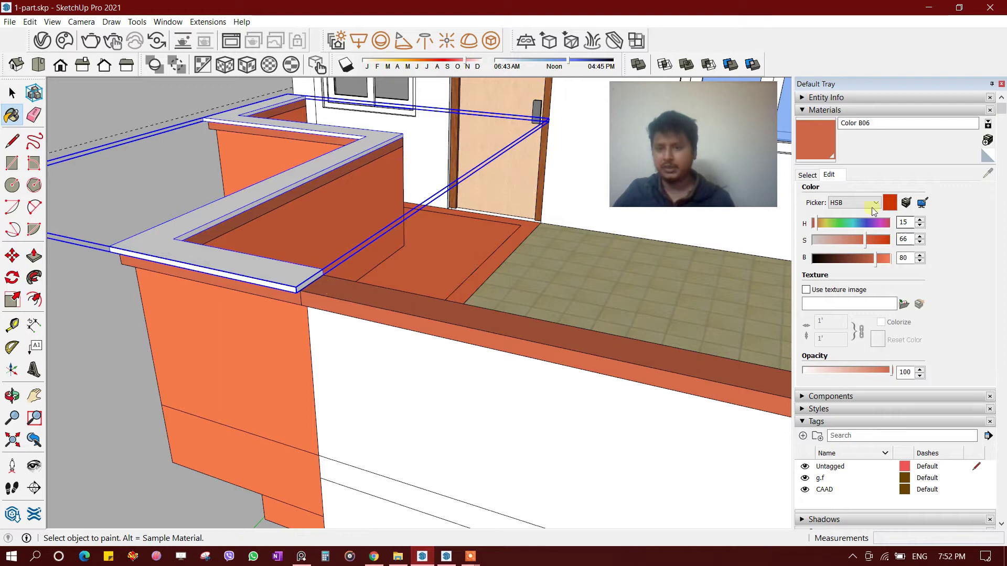
left_click(807, 175)
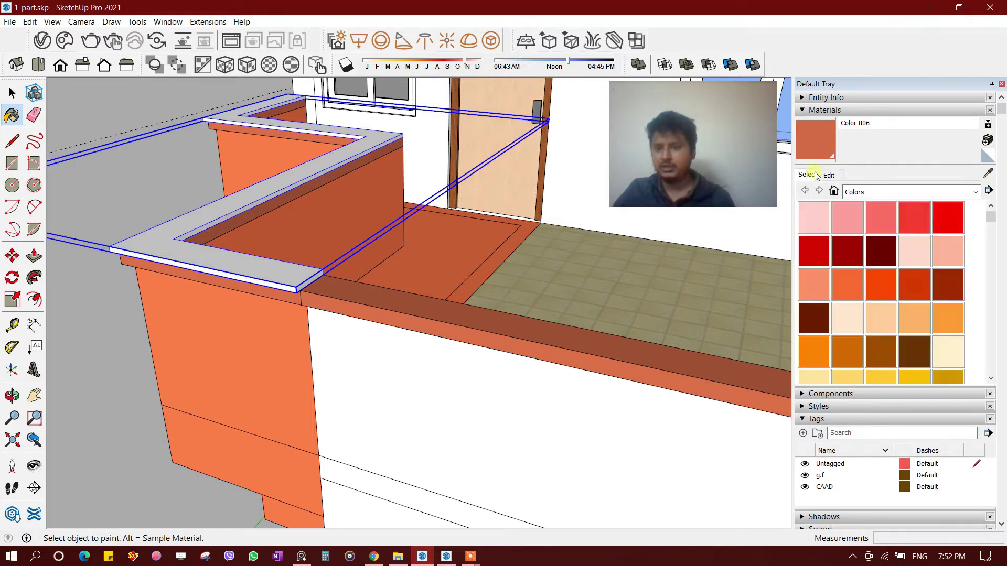
left_click(891, 192)
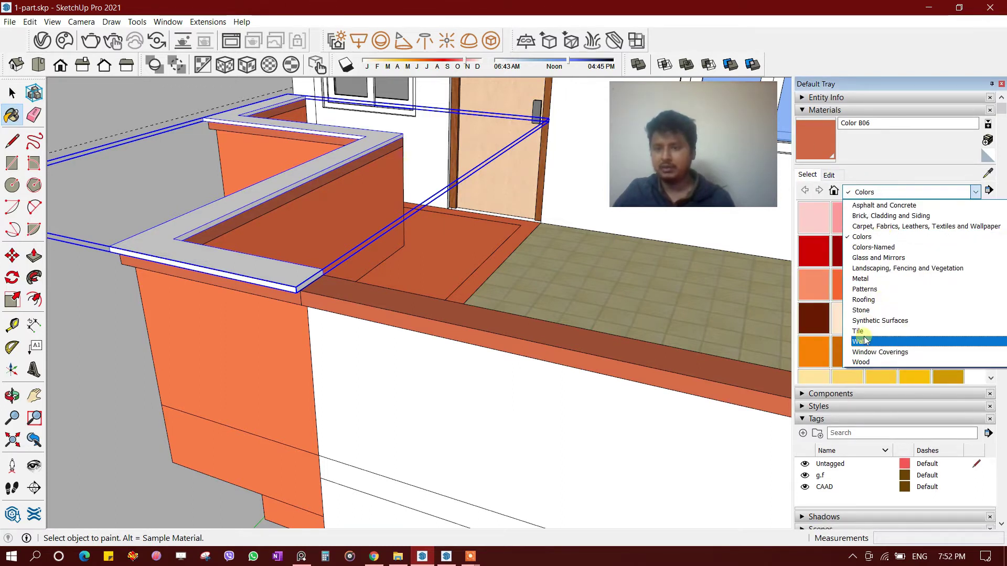
left_click(865, 341)
left_click(894, 192)
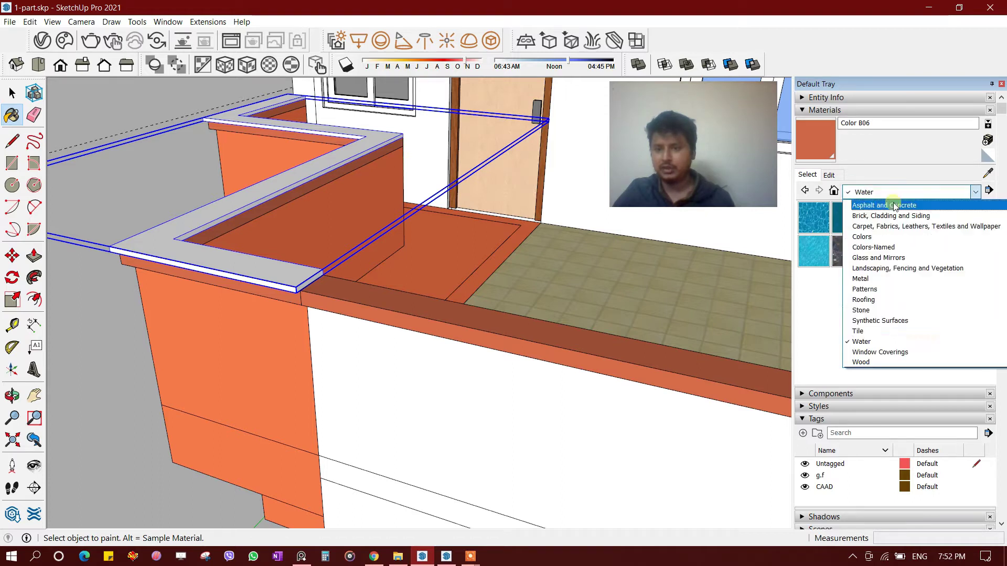
left_click(857, 332)
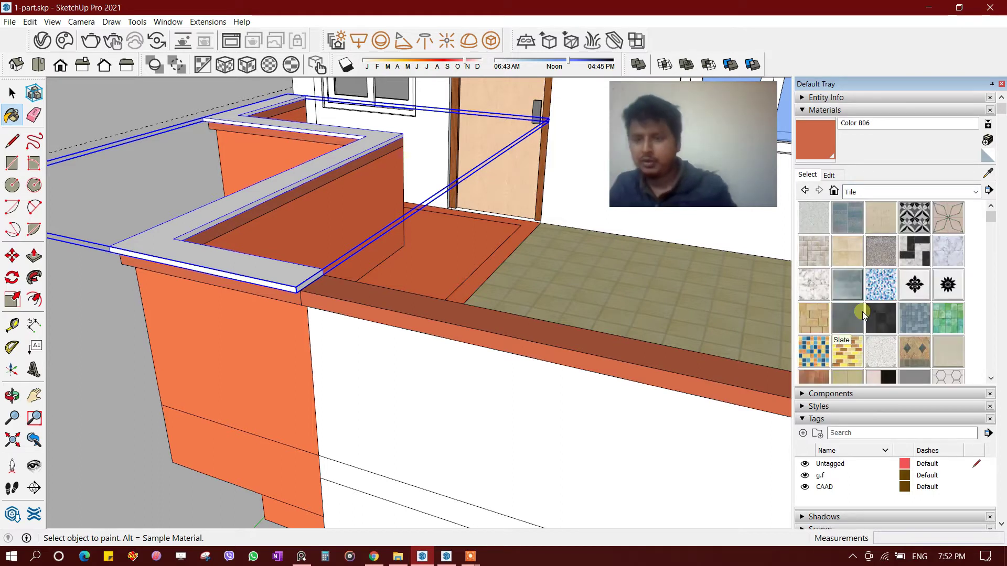
left_click(822, 292)
scroll(220, 248, "up", 2)
left_click(241, 281)
mouse_move(240, 281)
middle_mouse_down()
mouse_move(478, 341)
mouse_move(551, 336)
middle_mouse_up()
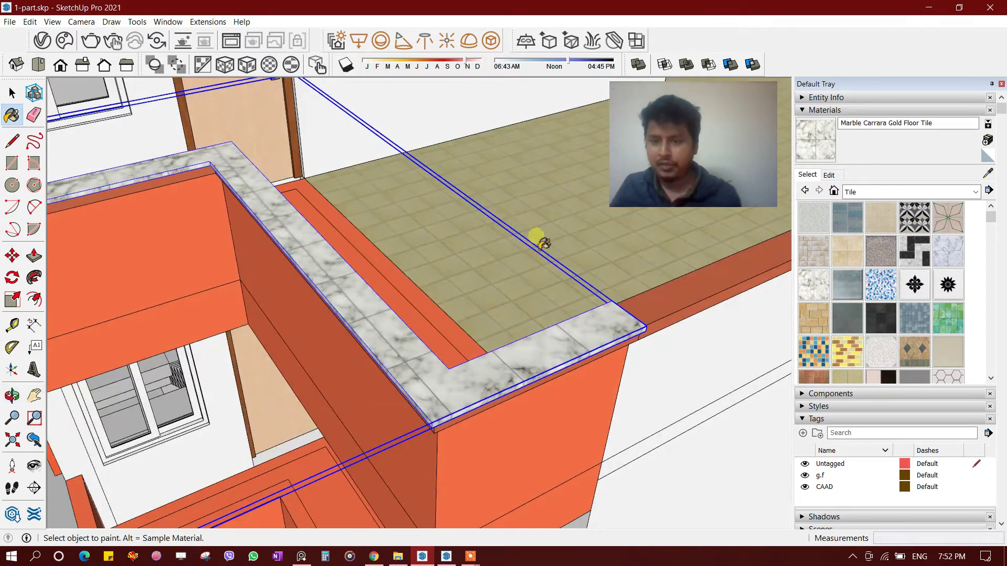
Enlarge the marble texture size to 5'
left_click(829, 176)
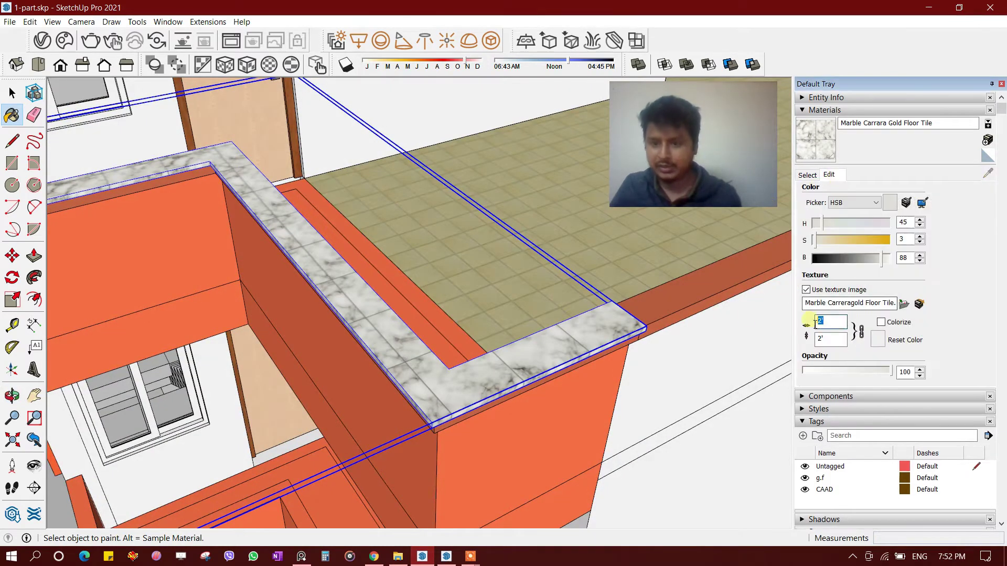
type("5")
key("Return")
mouse_move(748, 310)
middle_mouse_down()
mouse_move(416, 288)
mouse_move(901, 328)
middle_mouse_up()
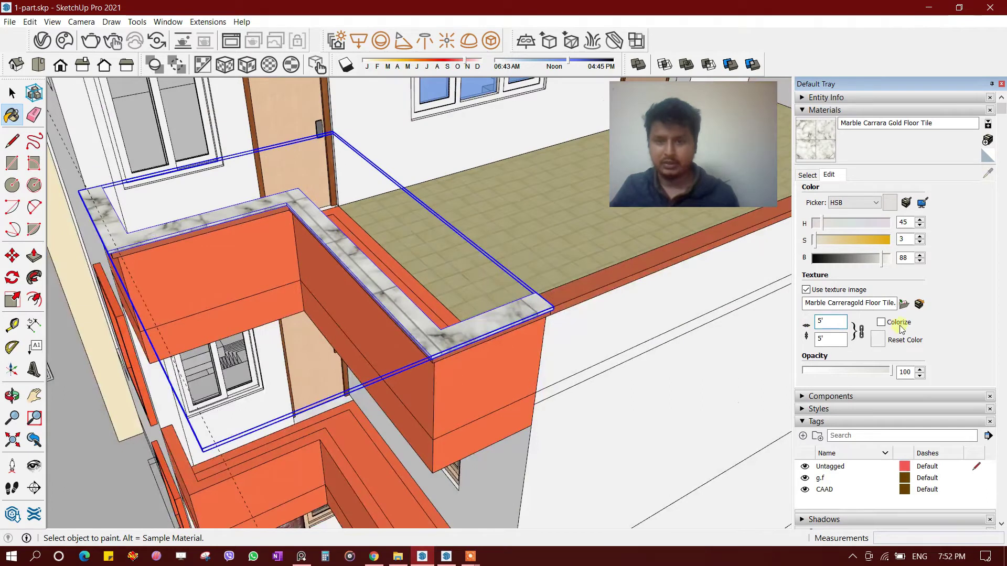
Try Terrazzo Tile Accent and then Travertine Small Tile on the cap
left_click(808, 175)
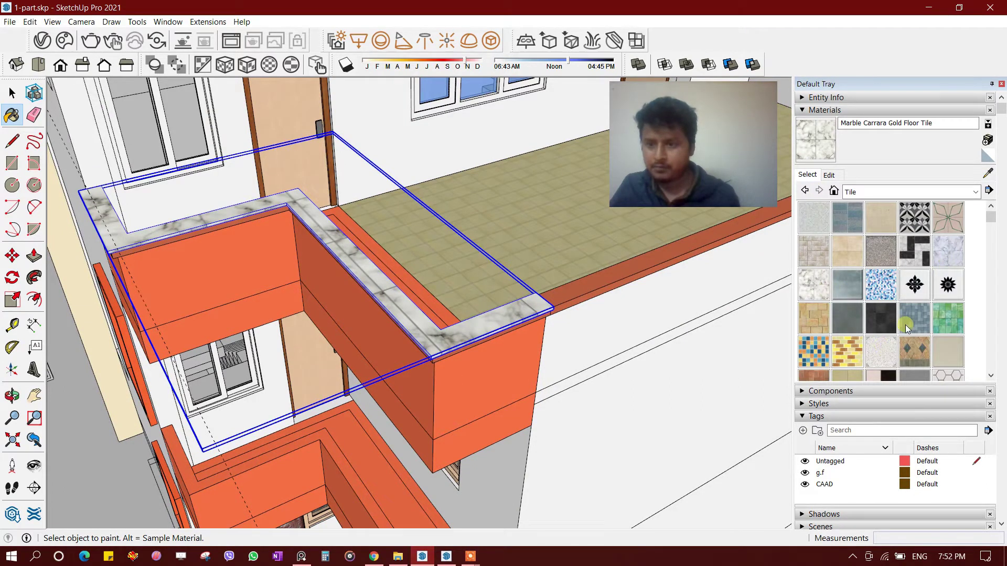
left_click(525, 319)
middle_click_drag(525, 318, 524, 341)
scroll(932, 340, "down", 3)
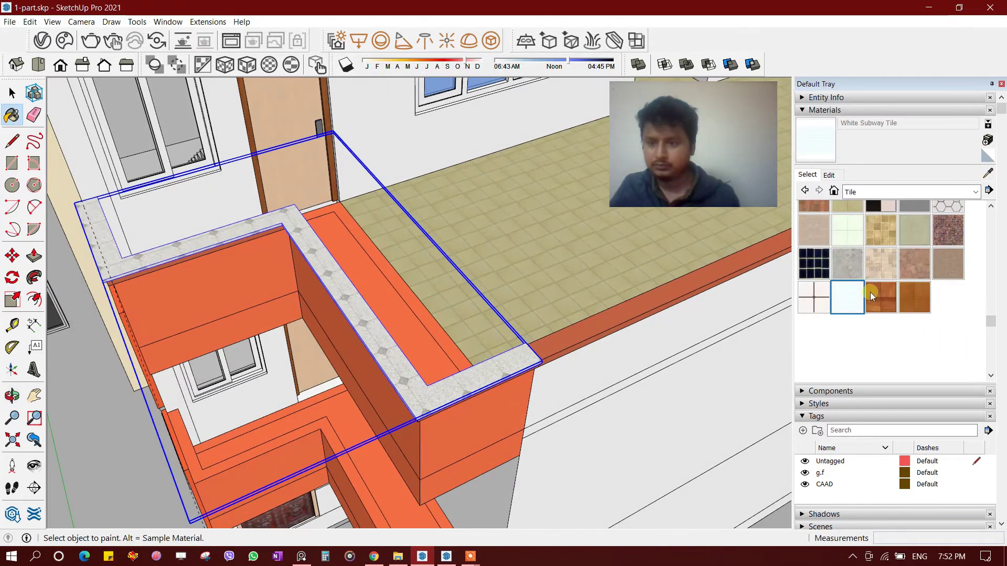
left_click(948, 262)
left_click(521, 360)
mouse_move(521, 360)
middle_mouse_down()
mouse_move(541, 289)
mouse_move(556, 292)
middle_mouse_up()
Paint the cap with Tile Veriegated Stone as the final finish
left_click(918, 265)
scroll(535, 265, "up", 2)
left_click(535, 246)
mouse_move(535, 246)
middle_mouse_down()
mouse_move(535, 370)
mouse_move(299, 370)
mouse_move(355, 370)
mouse_move(461, 263)
mouse_move(393, 348)
middle_mouse_up()
scroll(265, 342, "up", 3)
scroll(218, 308, "up", 2)
key("space")
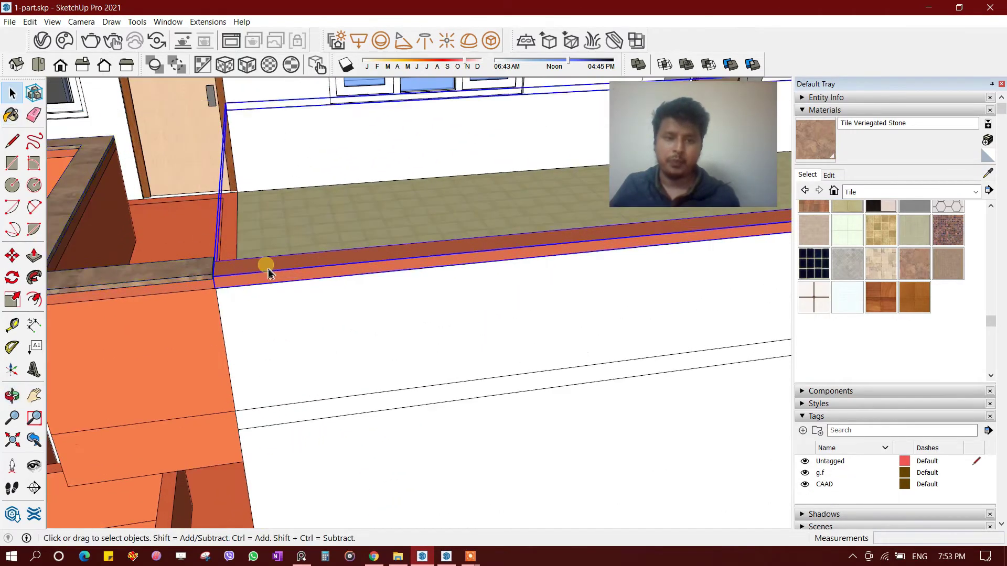
Paste the copied cap strip in place on the terrace parapet and start raising it
double_click(266, 272)
key("Escape")
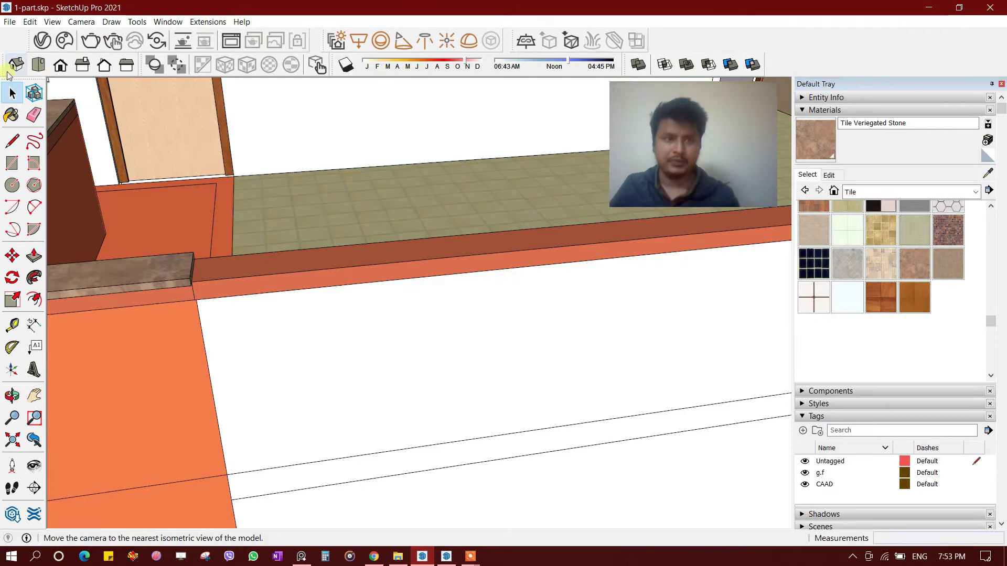
left_click(30, 24)
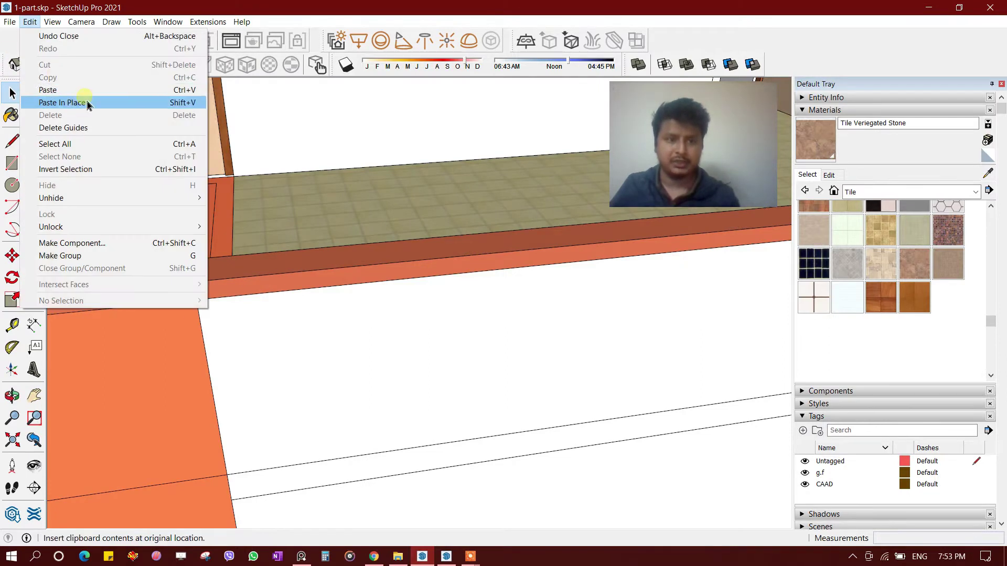
left_click(81, 99)
scroll(326, 350, "up", 2)
left_click(367, 336)
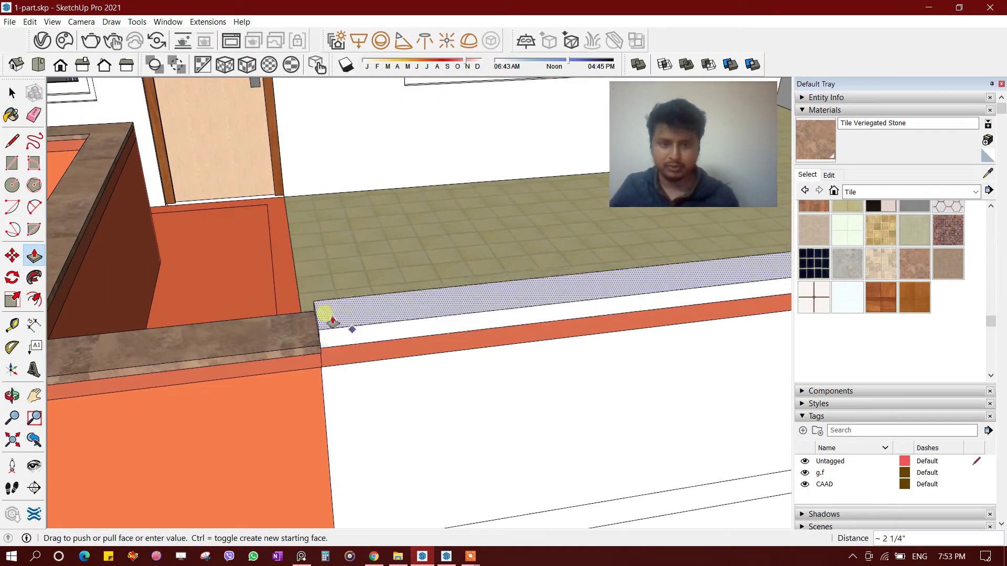
left_click(308, 324)
Push/Pull the pasted strip level with the balcony cap
scroll(337, 344, "up", 2)
key("space")
key("p")
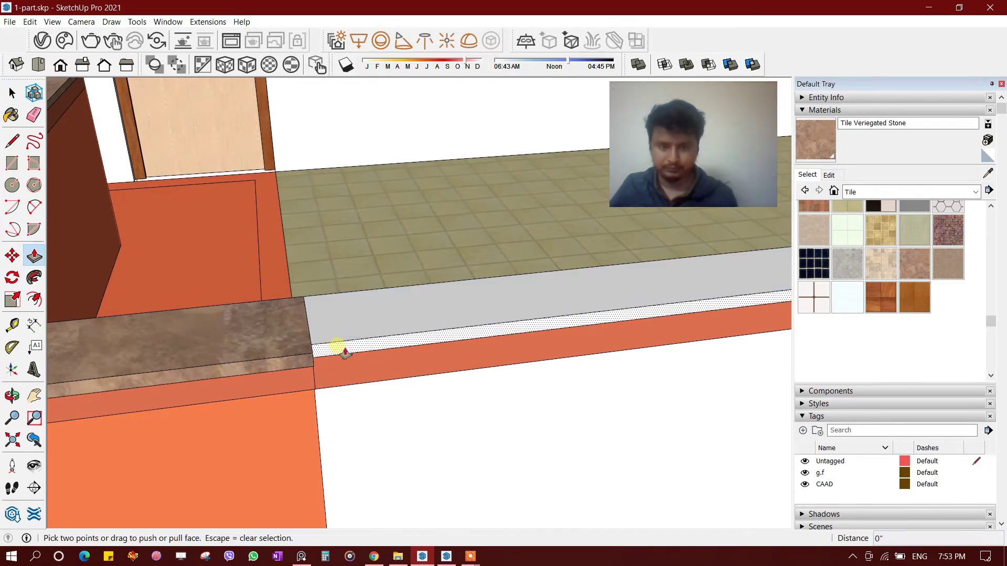
left_click(304, 362)
key("space")
left_click(377, 332)
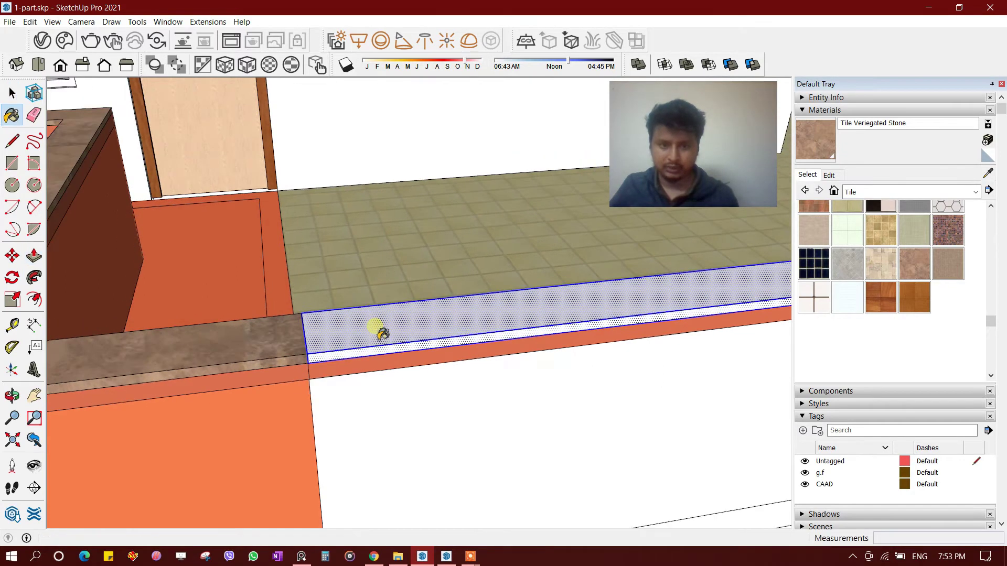
scroll(413, 340, "down", 3)
scroll(344, 322, "down", 2)
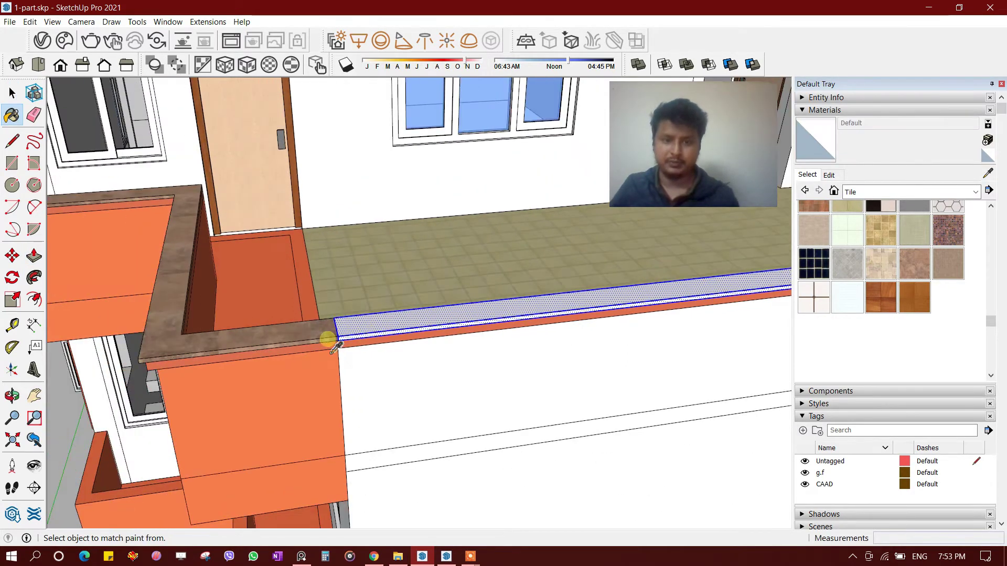
Sample Tile Veriegated Stone from the cap and paint the strip with it
left_click(333, 337, "alt")
left_click(382, 328)
scroll(220, 349, "up", 3)
scroll(218, 349, "down", 5)
key("space")
View the whole building and start a 3'6 guide from the side wall edge
mouse_move(279, 387)
middle_mouse_down()
mouse_move(621, 288)
mouse_move(445, 231)
mouse_move(463, 236)
mouse_move(320, 227)
mouse_move(407, 252)
mouse_move(247, 347)
mouse_move(77, 346)
mouse_move(533, 287)
middle_mouse_up()
scroll(575, 409, "up", 2)
scroll(575, 409, "up", 2)
scroll(77, 347, "up", 3)
key("t")
left_click(444, 285)
scroll(448, 178, "up", 2)
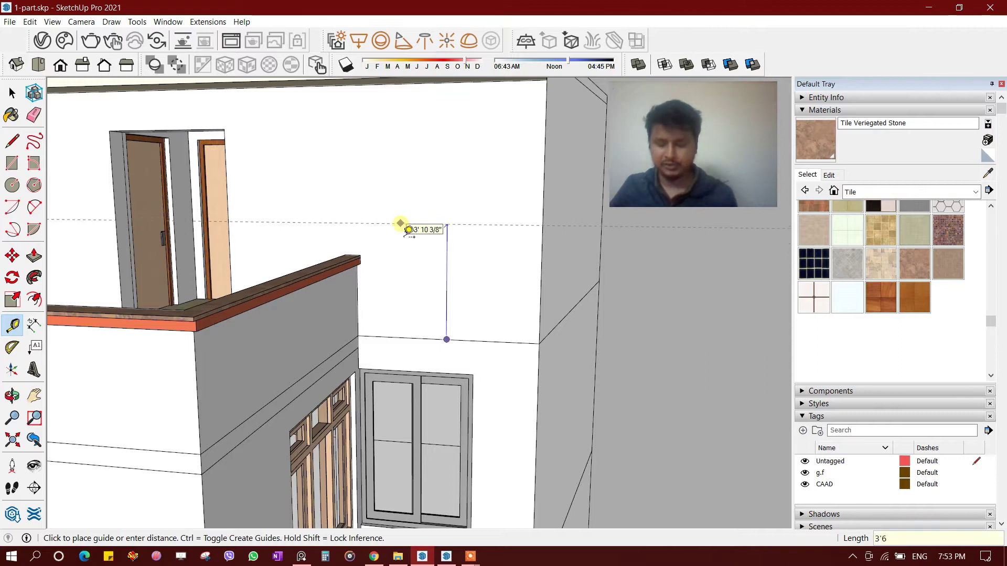
Draw a rectangle on the upper-floor side wall face
mouse_move(432, 246)
middle_mouse_down()
mouse_move(566, 301)
mouse_move(546, 365)
middle_mouse_up()
scroll(417, 319, "up", 3)
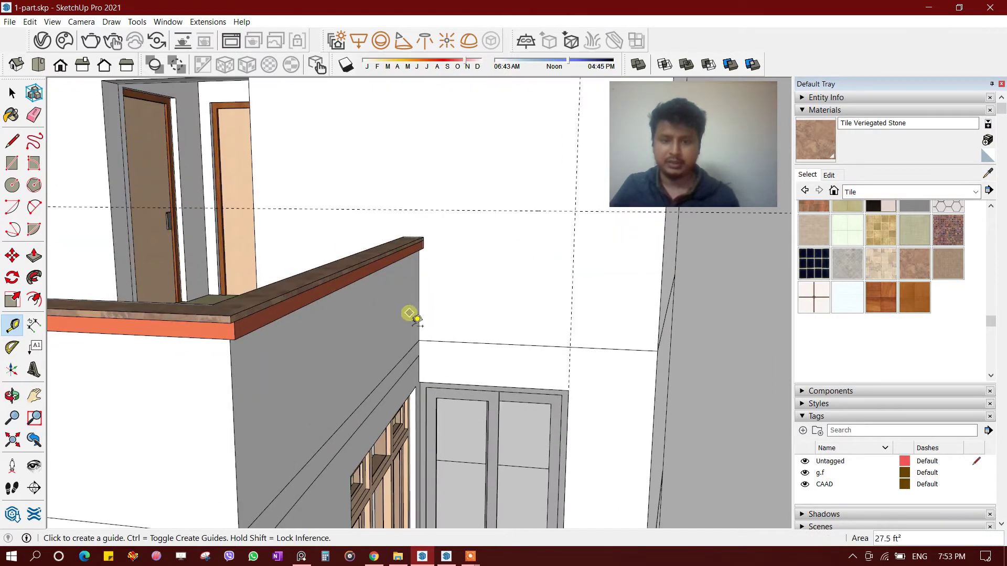
scroll(422, 303, "down", 2)
scroll(533, 310, "down", 2)
mouse_move(459, 404)
middle_mouse_down()
mouse_move(468, 218)
mouse_move(458, 189)
middle_mouse_up()
key("space")
scroll(461, 183, "up", 3)
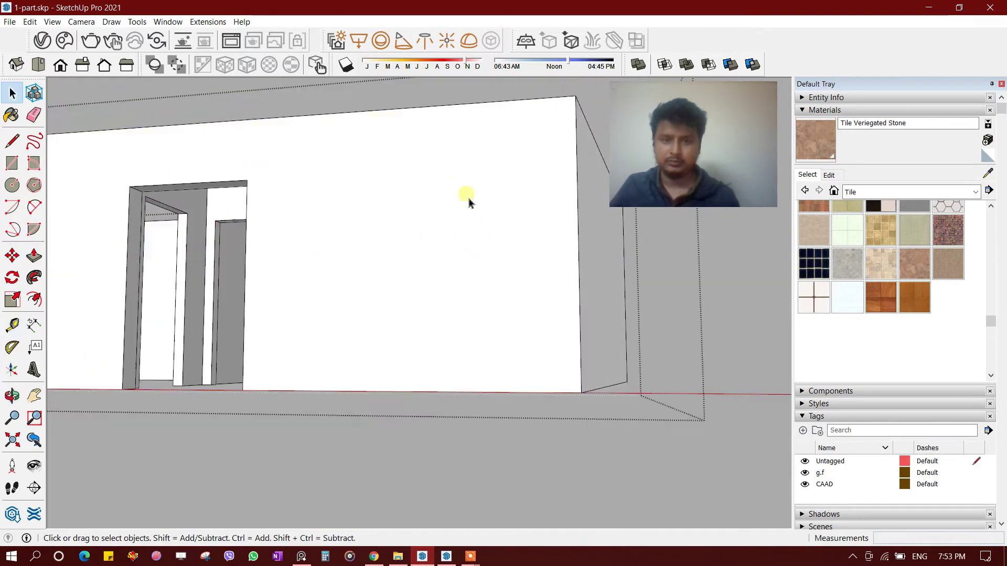
left_click(456, 199)
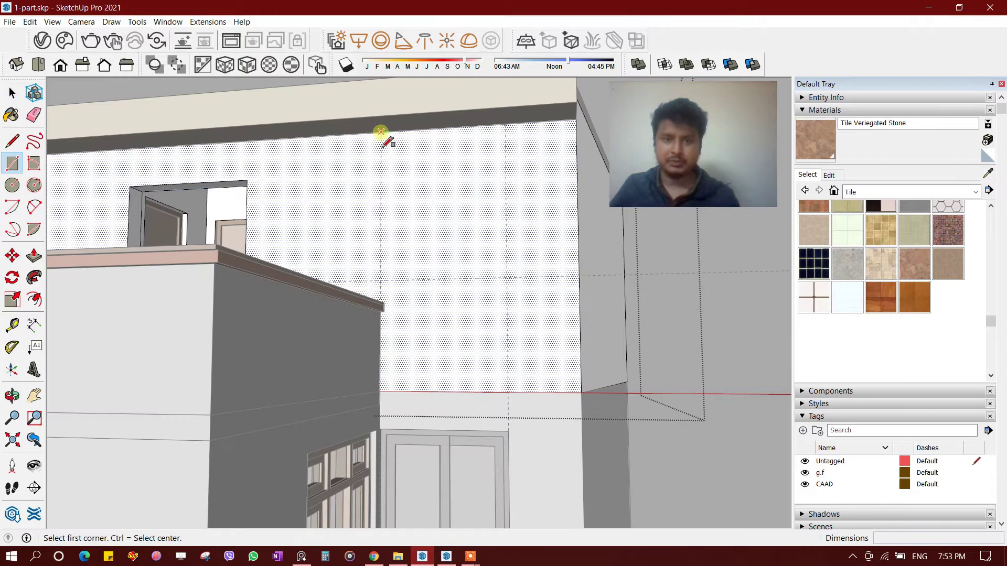
left_click(506, 277)
middle_click_drag(495, 232, 421, 263)
Push the rectangle 9 inches into the wall to recess the opening
key("space")
key("p")
left_click_drag(417, 246, 489, 204)
key("space")
scroll(479, 198, "down", 5)
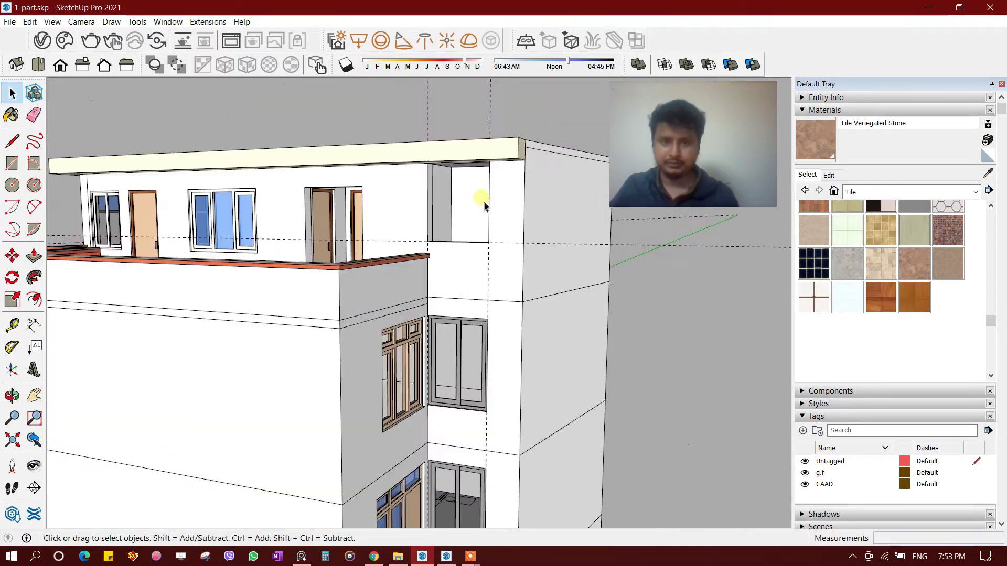
scroll(477, 378, "up", 2)
left_click(477, 411)
Copy the lower window up the blue axis into the upper-floor opening
scroll(464, 353, "up", 3)
scroll(464, 355, "up", 2)
key("m")
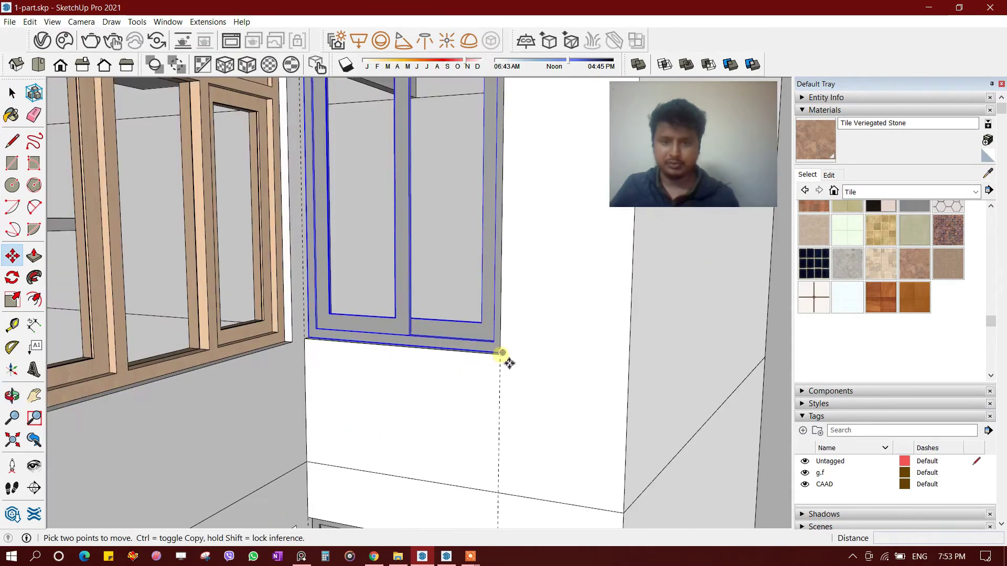
left_click(499, 360)
key("ctrl")
mouse_move(508, 283)
middle_mouse_down()
mouse_move(502, 491)
mouse_move(526, 239)
middle_mouse_up()
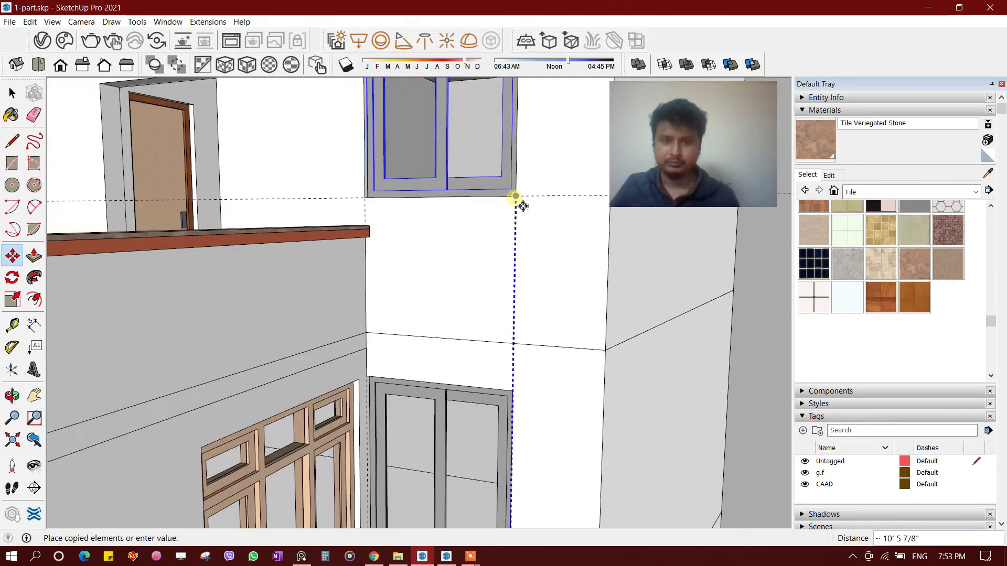
left_click(523, 207)
middle_click_drag(521, 303, 475, 241)
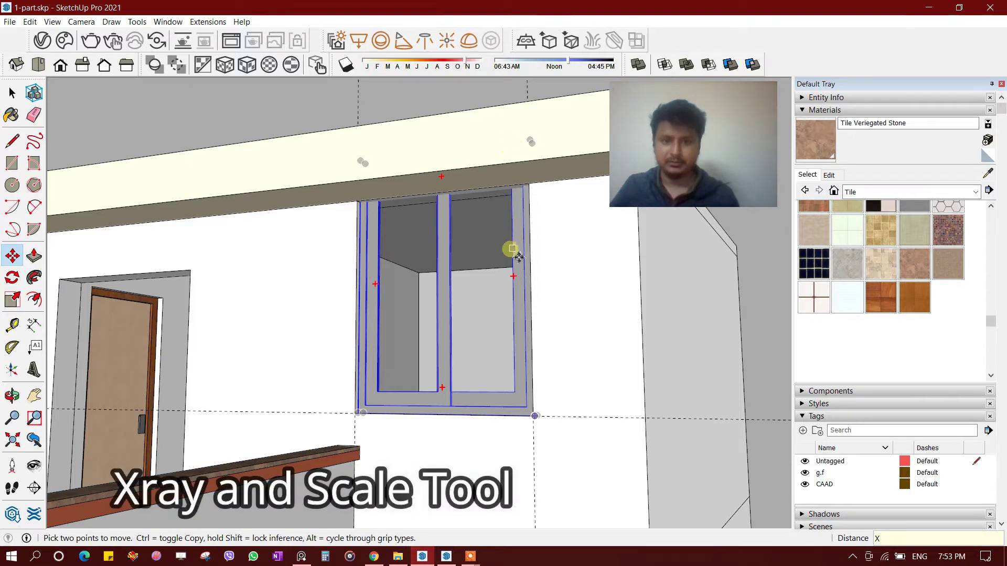
Turn on X-ray and try scaling the window copy, undoing the accidental flattening
left_click(52, 21)
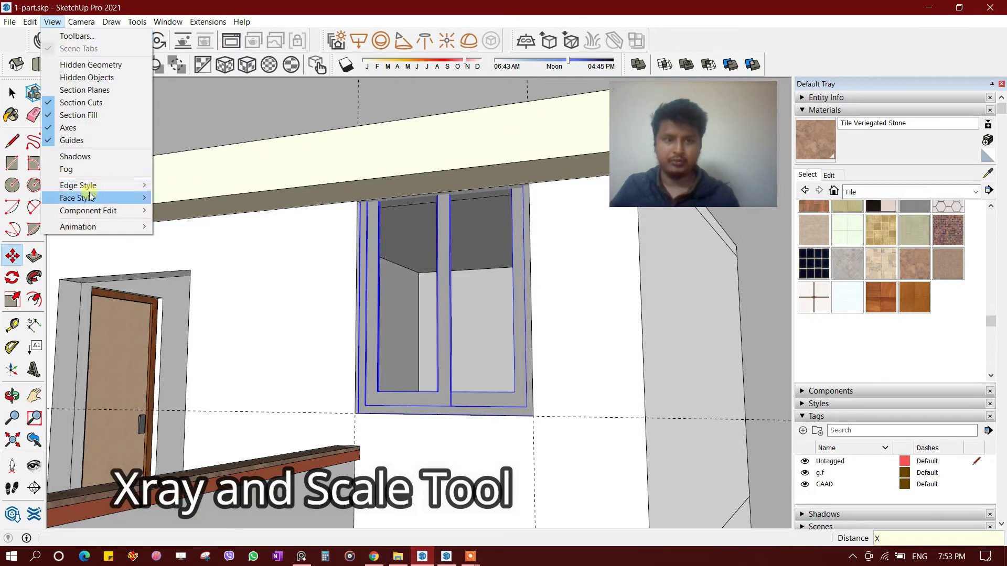
left_click(200, 198)
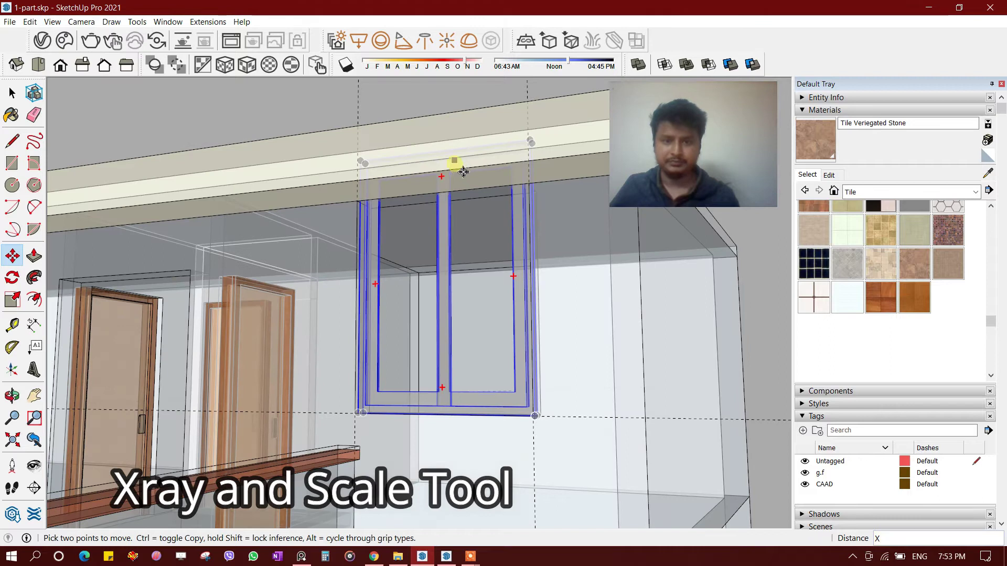
key("s")
left_click(445, 154)
scroll(422, 163, "up", 2)
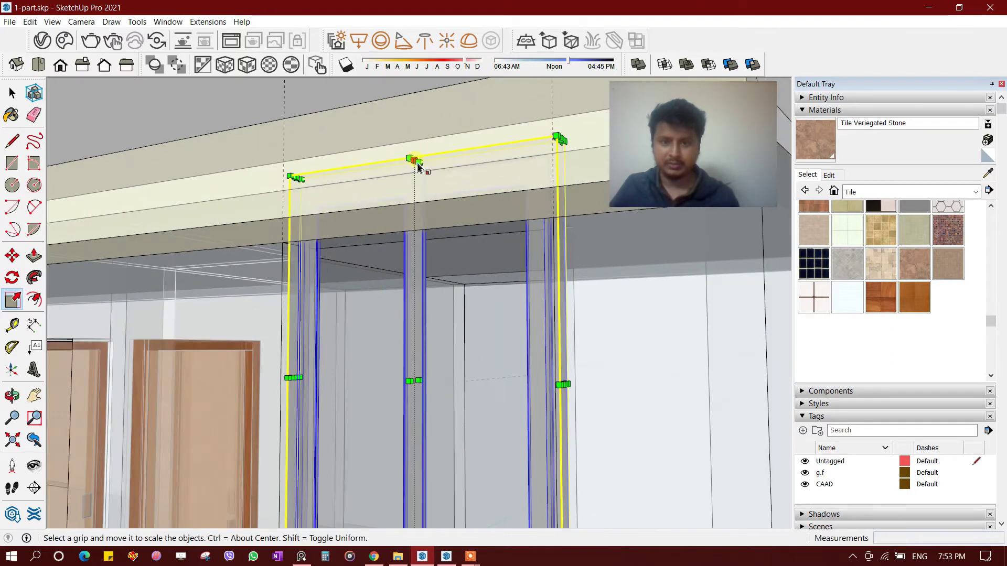
scroll(412, 310, "up", 2)
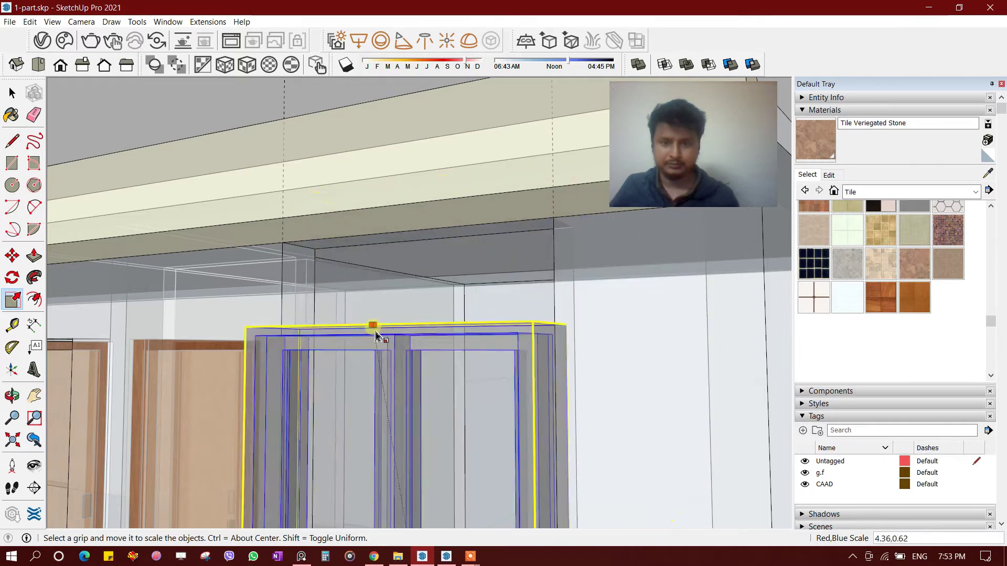
scroll(382, 315, "down", 3)
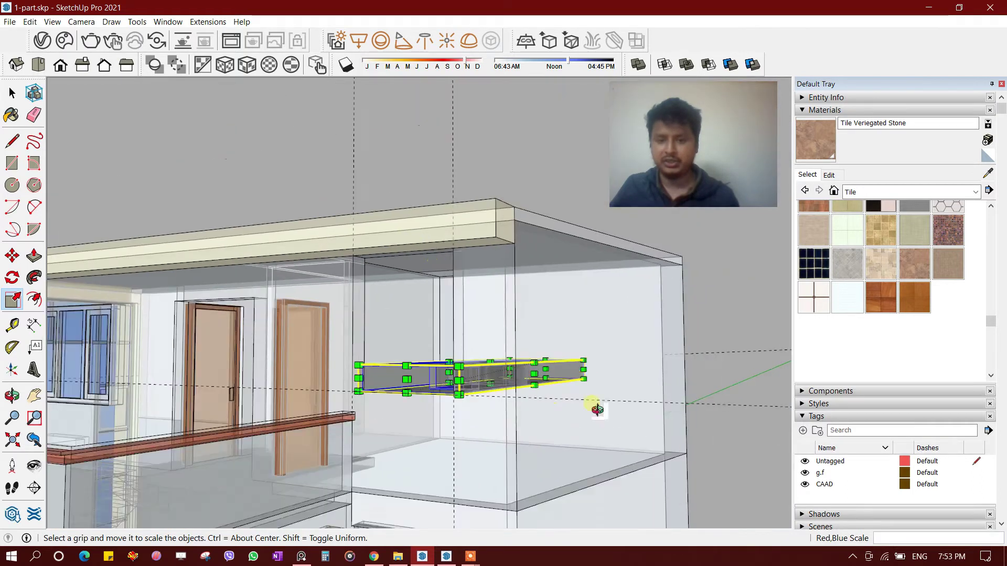
left_click(546, 462)
key("ctrl+z")
scroll(381, 258, "up", 3)
mouse_move(381, 253)
middle_mouse_down()
mouse_move(355, 351)
mouse_move(389, 258)
mouse_move(387, 449)
mouse_move(440, 223)
mouse_move(450, 342)
mouse_move(449, 285)
mouse_move(472, 254)
mouse_move(494, 250)
middle_mouse_up()
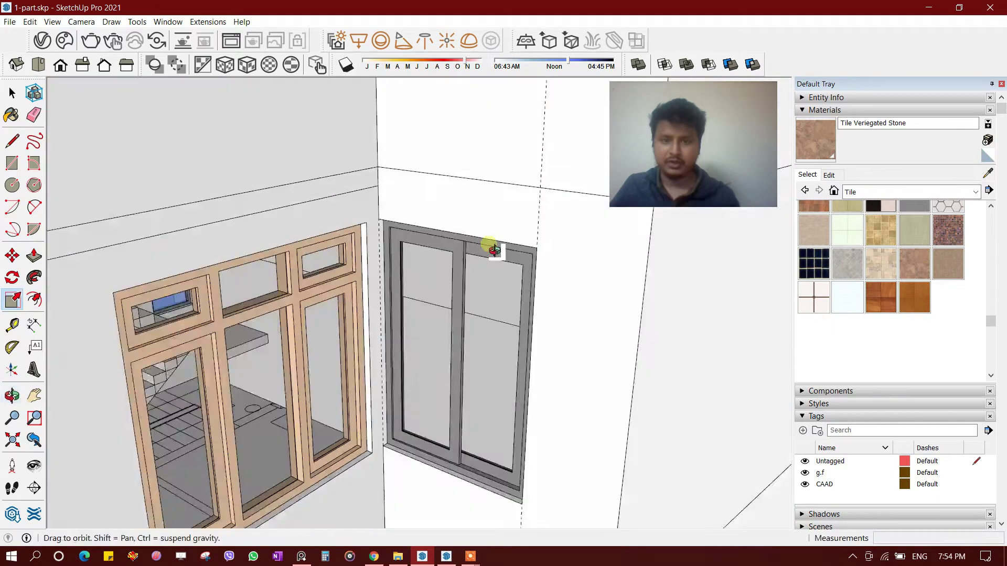
Stretch the upper window to about Blue Scale 1.38 so it reaches the beam
scroll(495, 250, "down", 3)
mouse_move(443, 198)
middle_mouse_down()
mouse_move(526, 236)
mouse_move(461, 342)
middle_mouse_up()
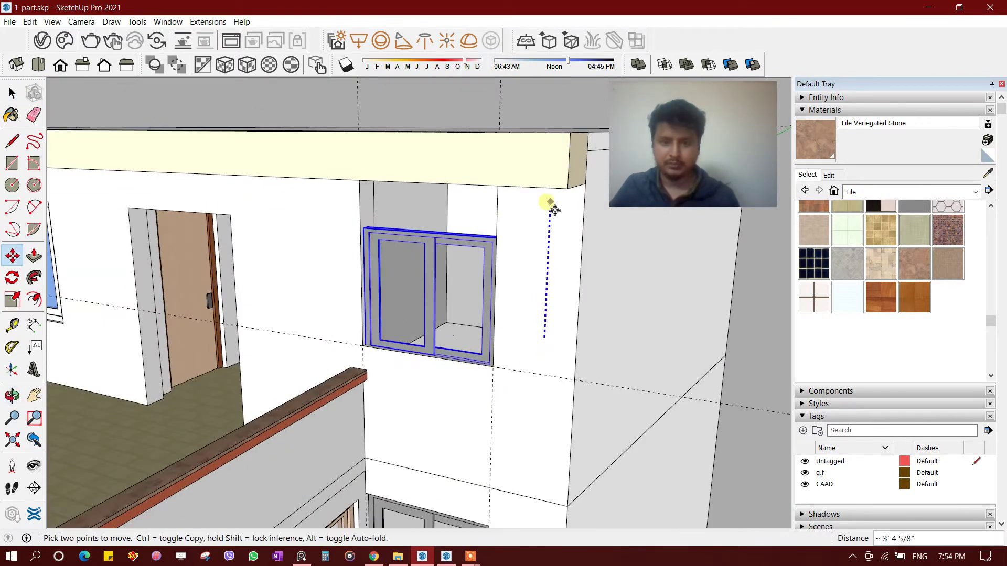
scroll(504, 359, "up", 3)
scroll(415, 349, "up", 3)
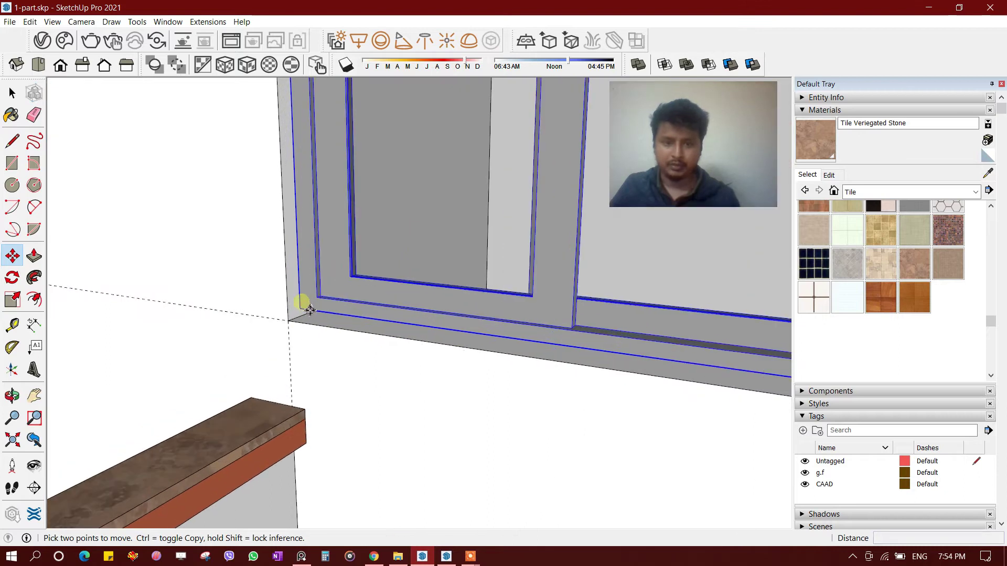
scroll(539, 198, "down", 3)
mouse_move(539, 198)
middle_mouse_down()
mouse_move(449, 322)
mouse_move(424, 314)
mouse_move(360, 220)
mouse_move(431, 376)
middle_mouse_up()
key("s")
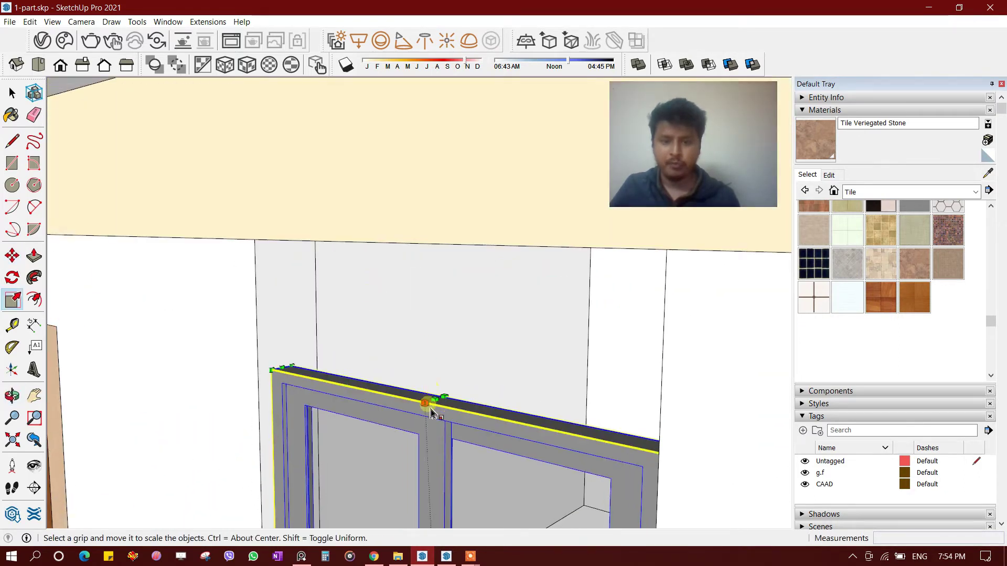
left_click_drag(439, 404, 298, 252)
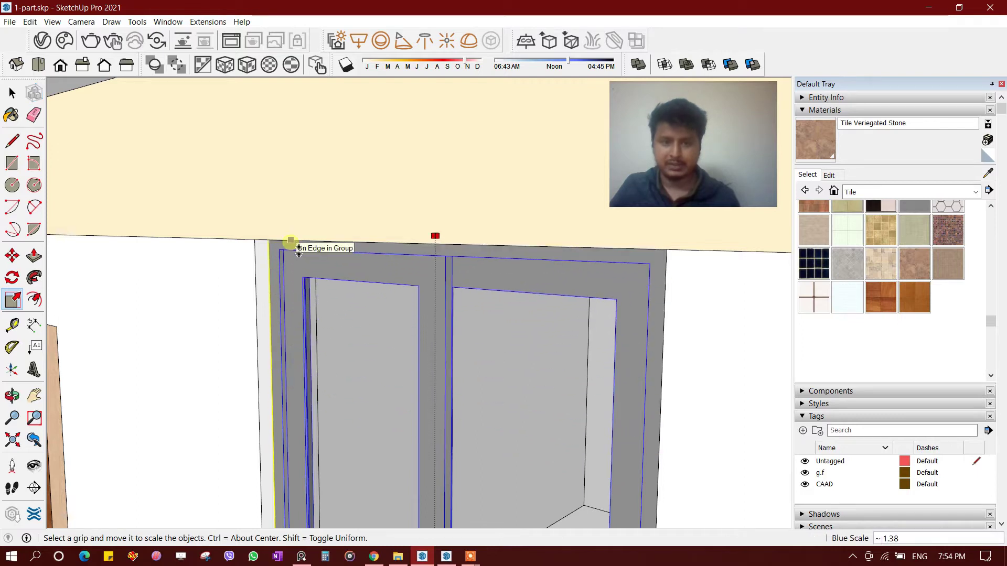
Orbit around the house and roof corner to inspect the stretched window
scroll(376, 222, "down", 3)
scroll(407, 229, "down", 3)
middle_click_drag(407, 229, 522, 314)
key("space")
scroll(507, 153, "down", 3)
mouse_move(508, 152)
middle_mouse_down()
mouse_move(515, 333)
mouse_move(620, 328)
mouse_move(526, 394)
middle_mouse_up()
scroll(526, 393, "up", 3)
mouse_move(558, 427)
middle_mouse_down()
mouse_move(446, 382)
mouse_move(528, 338)
middle_mouse_up()
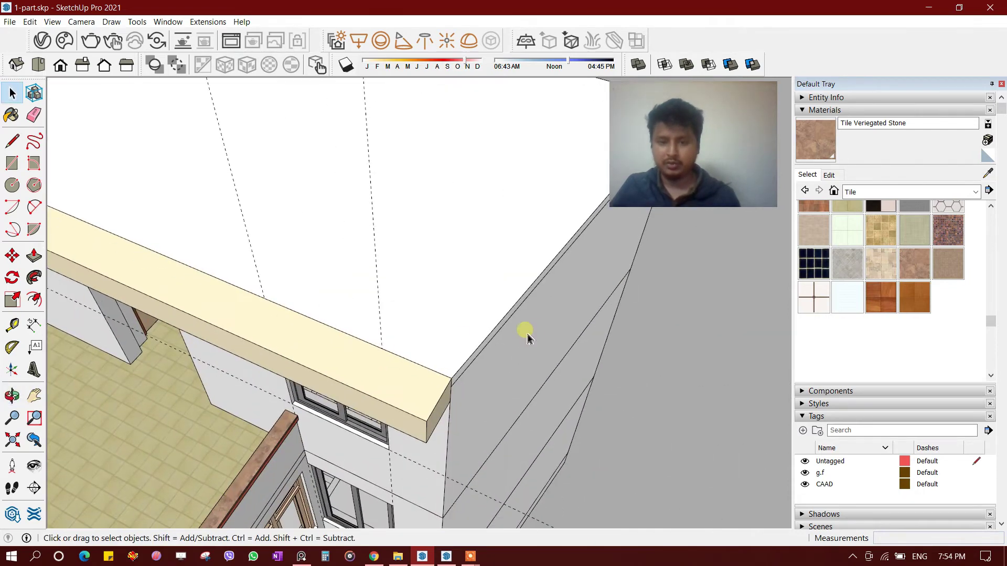
mouse_move(425, 414)
middle_mouse_down()
mouse_move(303, 263)
mouse_move(366, 142)
mouse_move(414, 373)
middle_mouse_up()
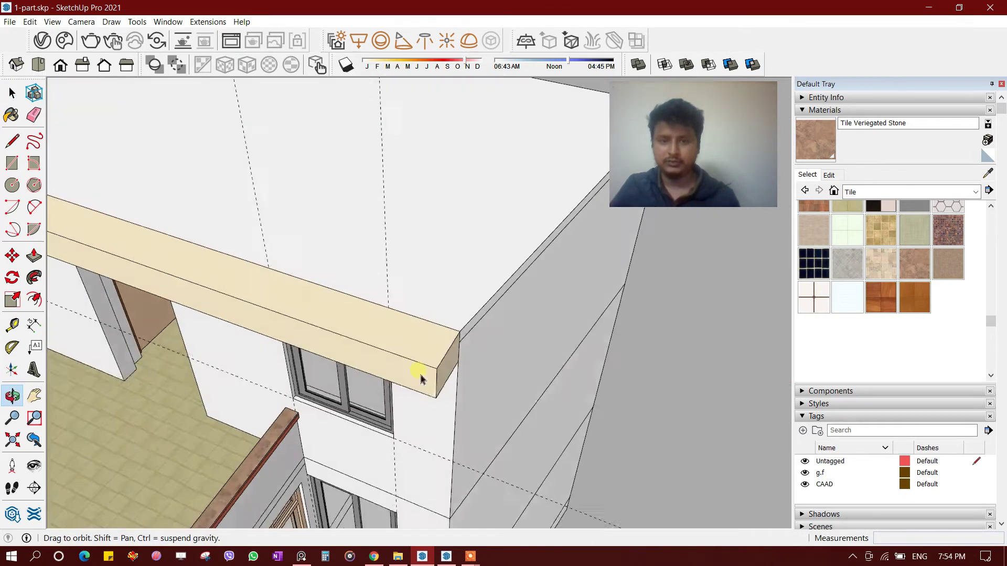
scroll(414, 372, "down", 3)
middle_click_drag(560, 341, 522, 348)
scroll(521, 348, "up", 3)
scroll(589, 341, "up", 2)
key("r")
scroll(477, 358, "up", 1)
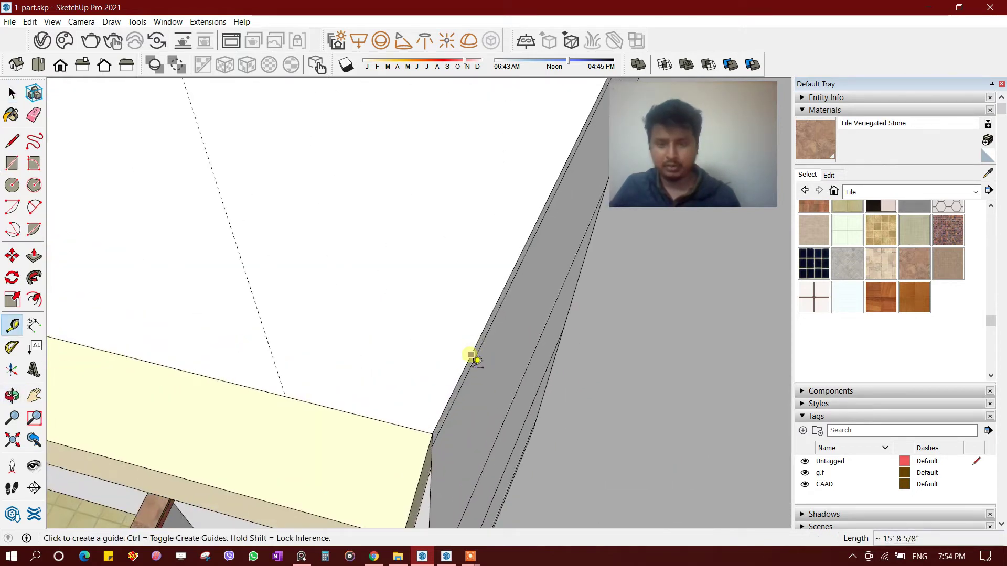
scroll(477, 361, "down", 2)
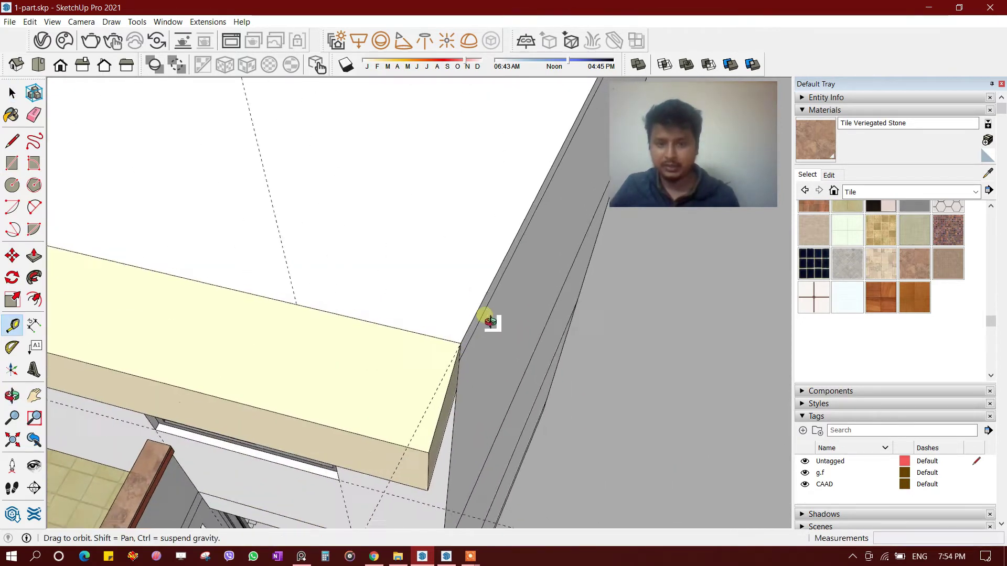
scroll(466, 285, "up", 1)
scroll(378, 353, "up", 1)
scroll(370, 392, "up", 1)
key("space")
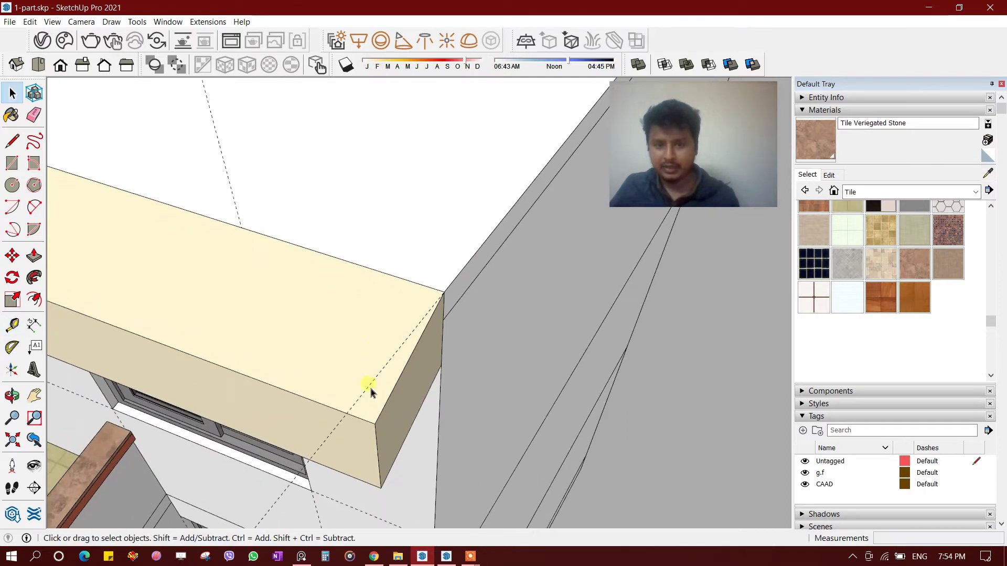
left_click(377, 397)
key("l")
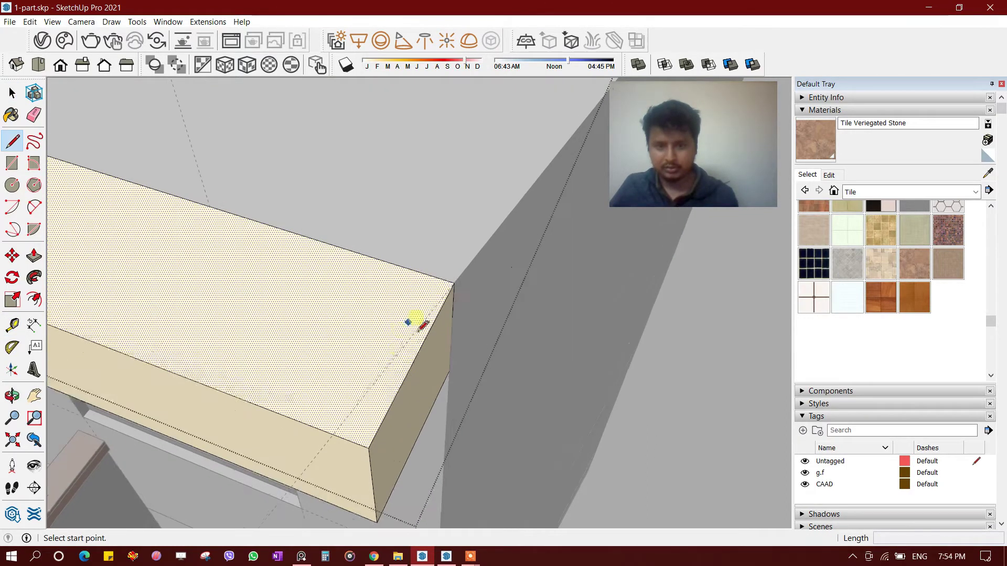
key("space")
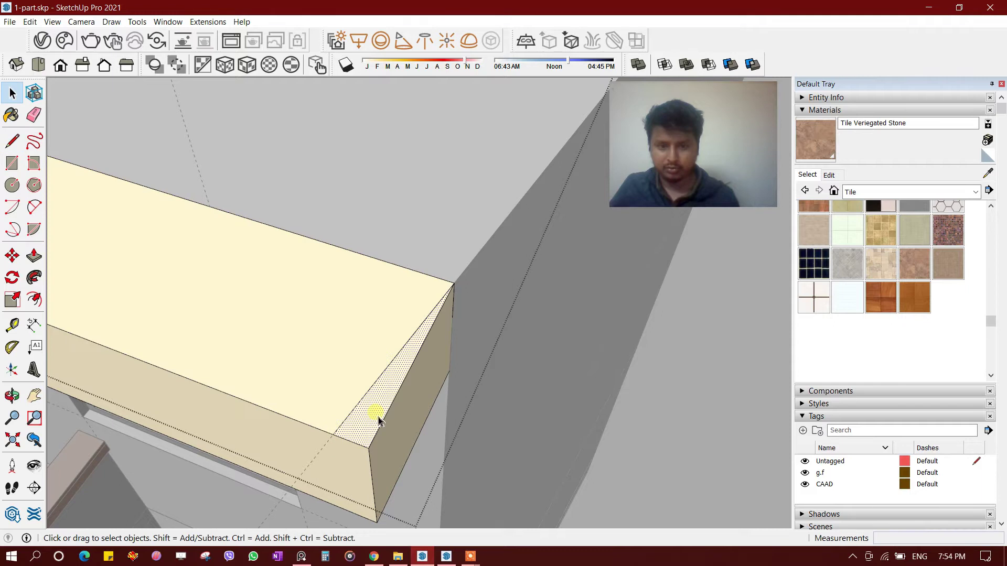
scroll(380, 412, "down", 2)
key("p")
key("space")
scroll(528, 270, "down", 3)
mouse_move(529, 271)
middle_mouse_down()
mouse_move(479, 282)
mouse_move(663, 269)
mouse_move(607, 188)
mouse_move(652, 259)
mouse_move(449, 366)
mouse_move(254, 348)
mouse_move(116, 358)
mouse_move(541, 334)
mouse_move(430, 366)
mouse_move(494, 347)
mouse_move(485, 362)
middle_mouse_up()
scroll(479, 281, "down", 2)
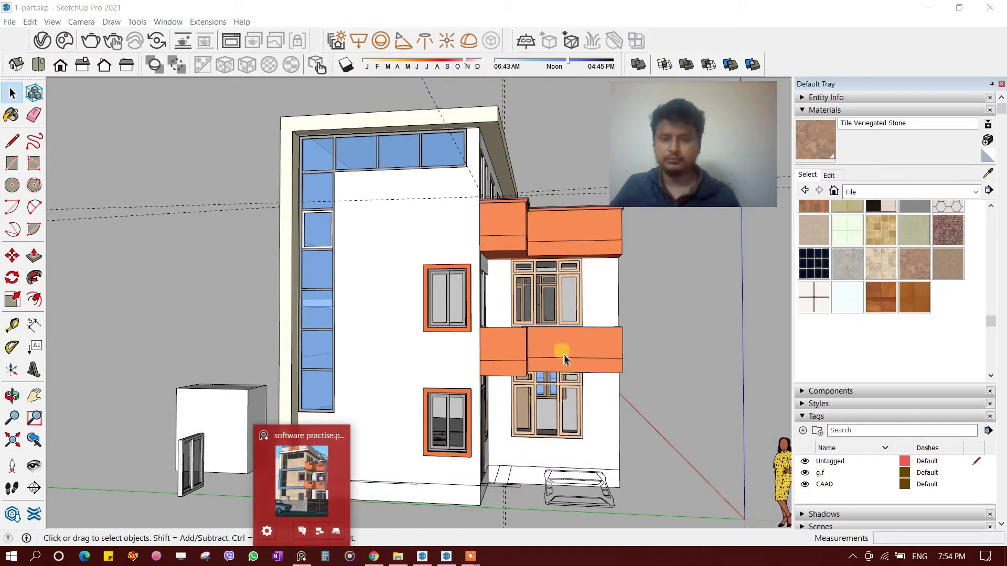
Check the reference house photo, then begin placing guides along the plain side wall
left_click(269, 511)
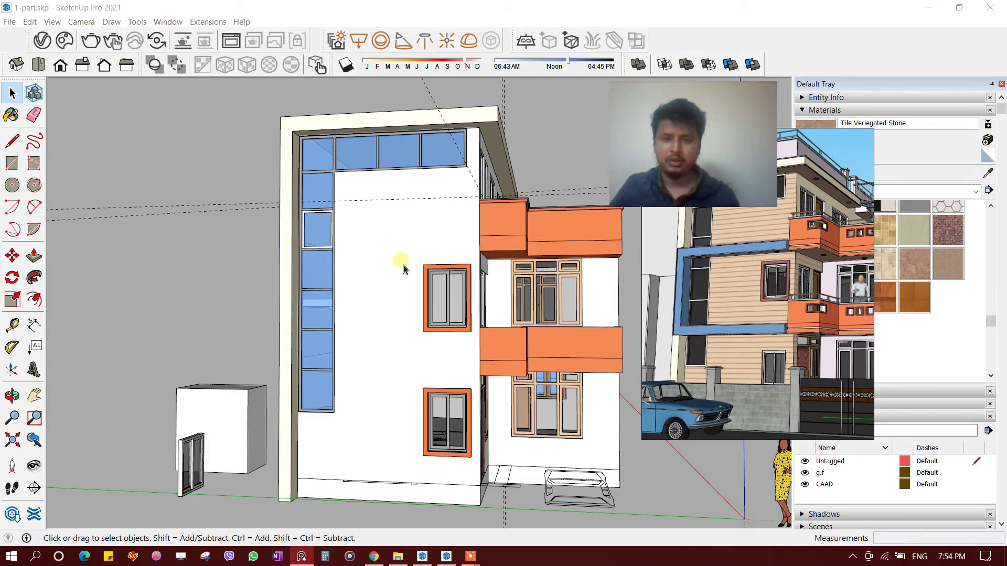
middle_click_drag(396, 279, 434, 315)
scroll(434, 315, "up", 3)
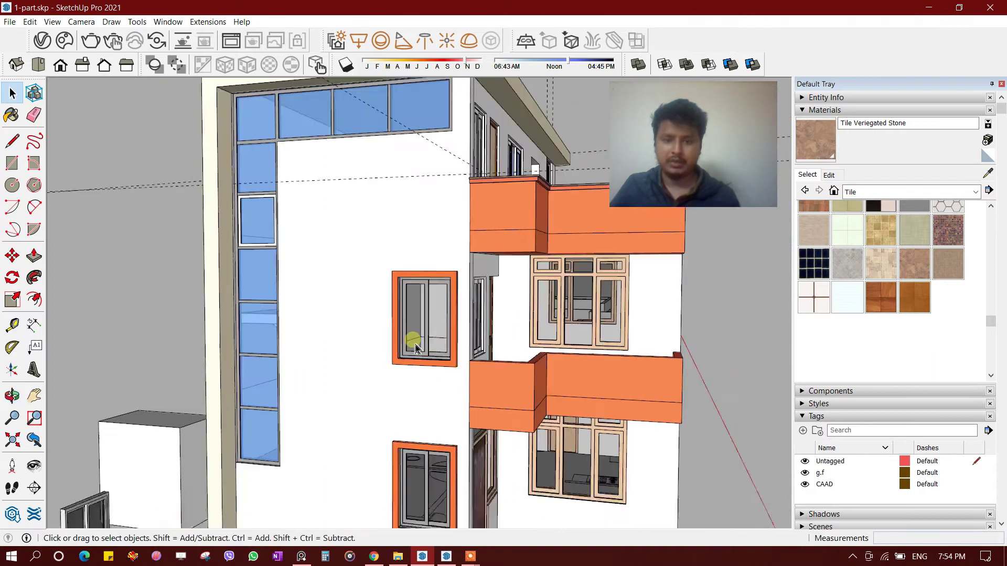
key("t")
middle_click_drag(365, 507, 366, 438, "shift")
scroll(423, 487, "up", 1)
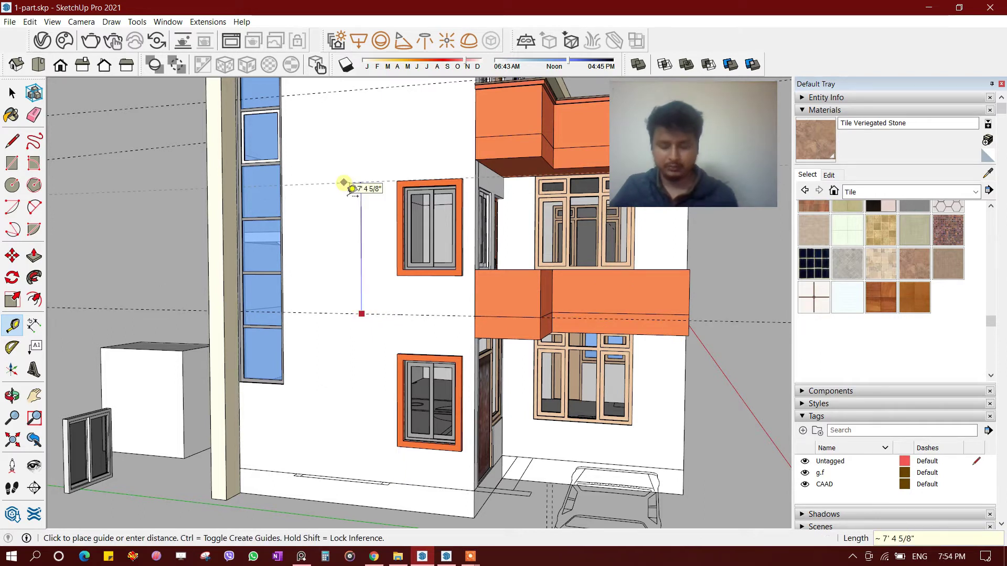
mouse_move(346, 192)
middle_mouse_down()
mouse_move(420, 272)
mouse_move(411, 234)
mouse_move(461, 218)
mouse_move(374, 211)
mouse_move(355, 175)
middle_mouse_up()
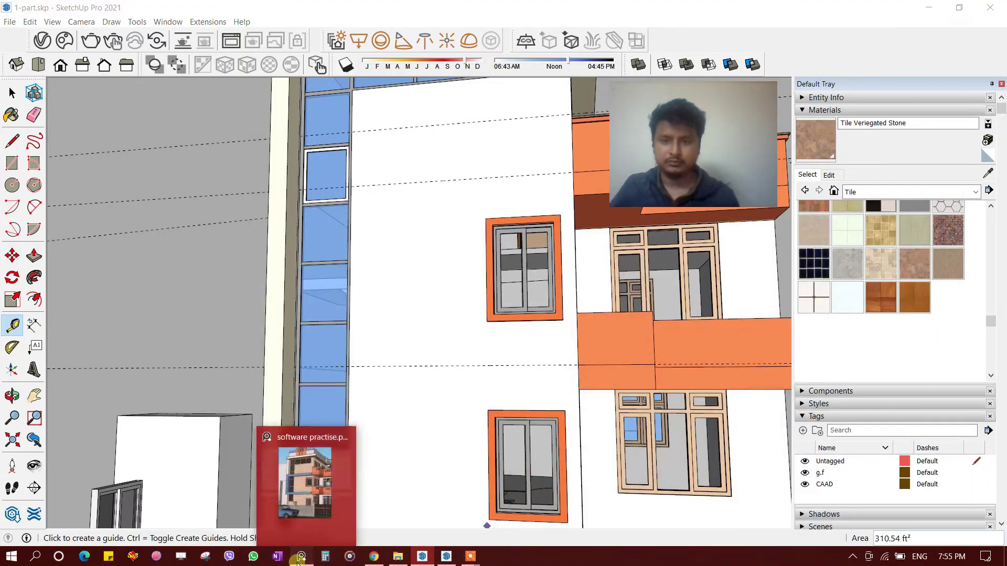
Draw a thin rectangle on the side wall and extrude it into a horizontal beam
left_click(299, 557)
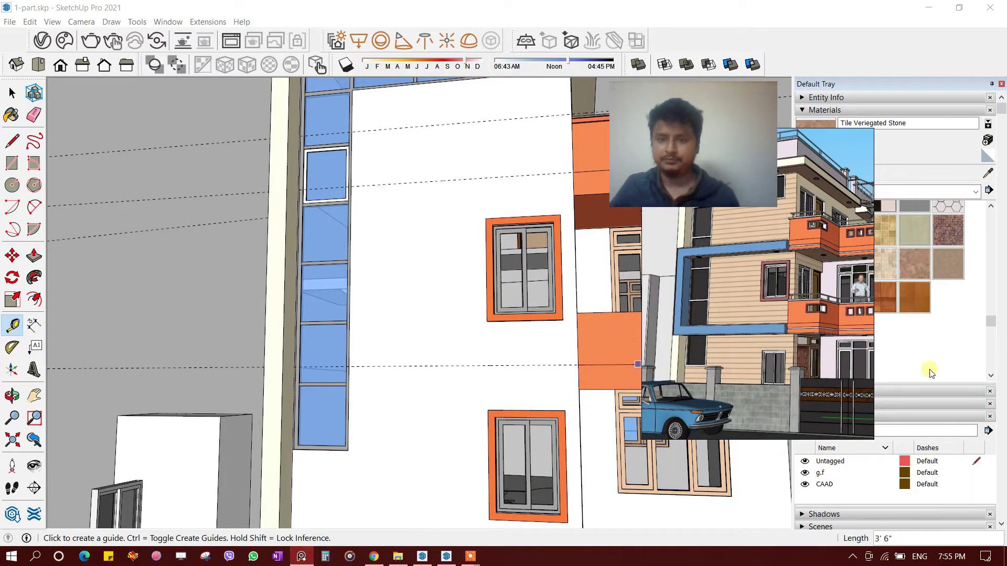
left_click(425, 183)
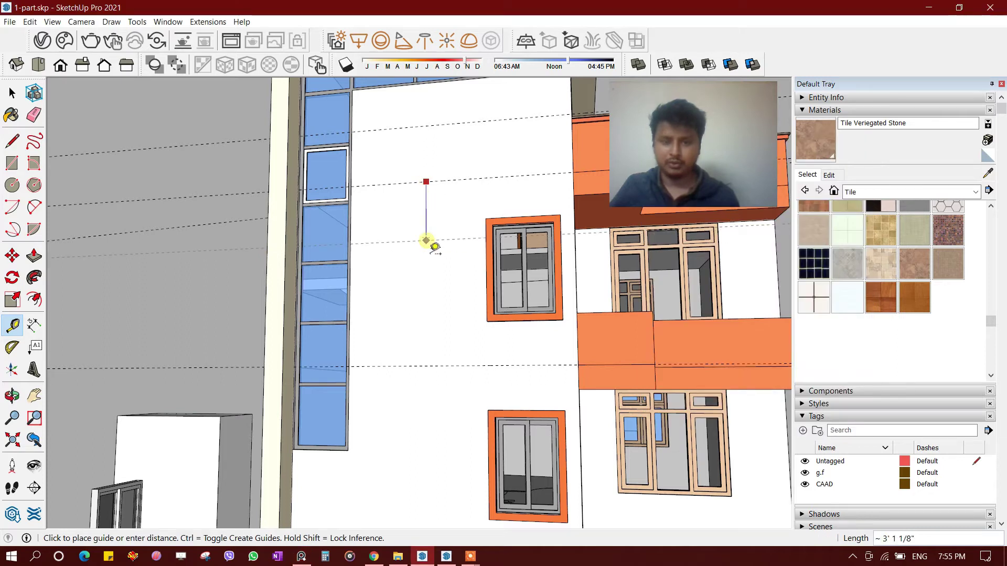
key("r")
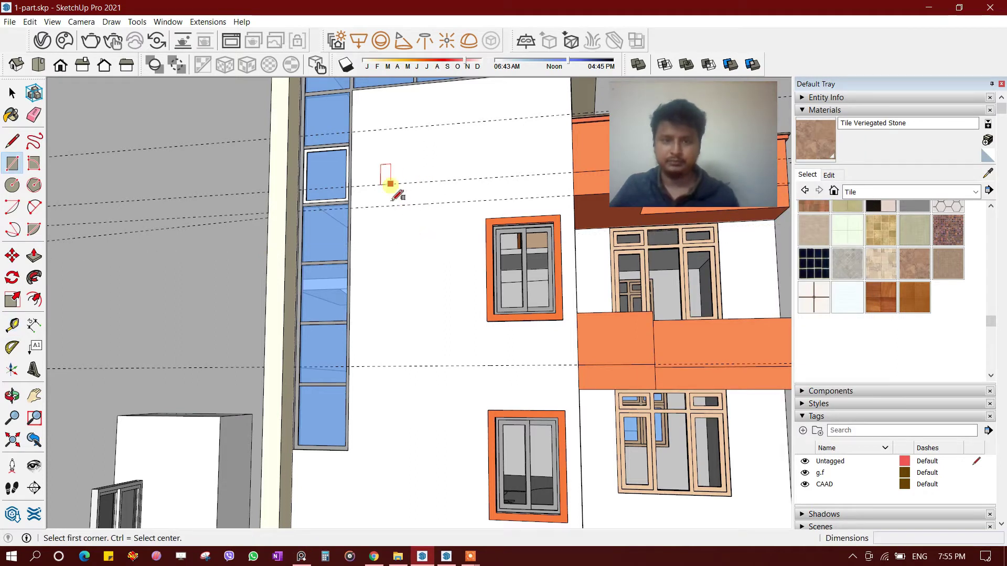
left_click(574, 195)
key("space")
mouse_move(465, 191)
middle_mouse_down()
mouse_move(396, 327)
mouse_move(420, 445)
middle_mouse_up()
left_click(303, 557)
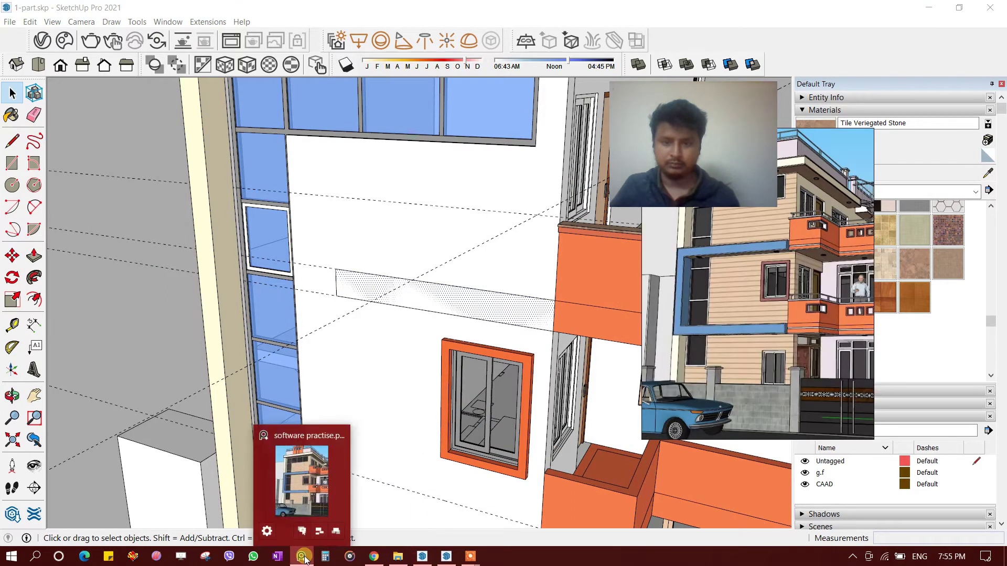
left_click(303, 557)
middle_click_drag(337, 378, 342, 338)
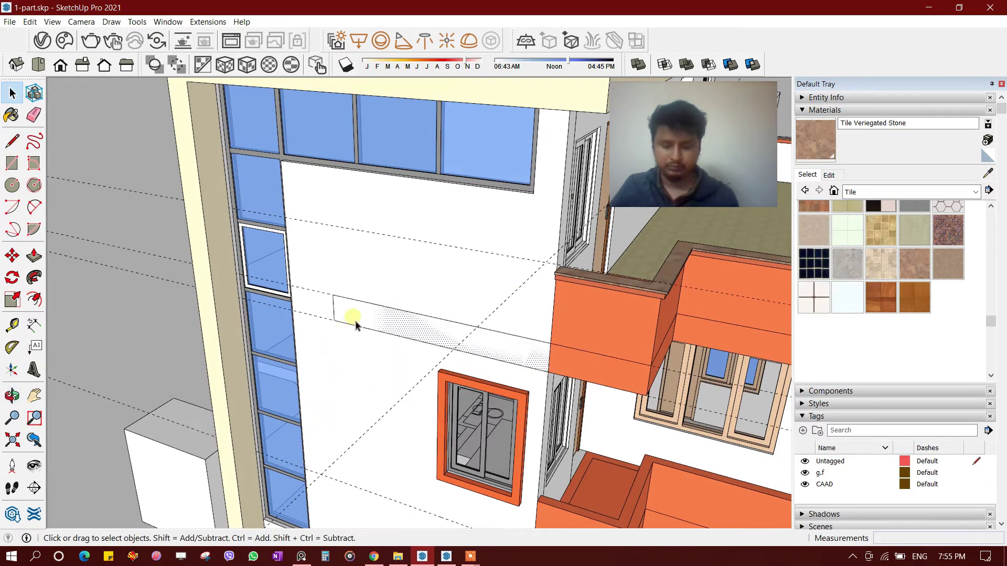
left_click(345, 311)
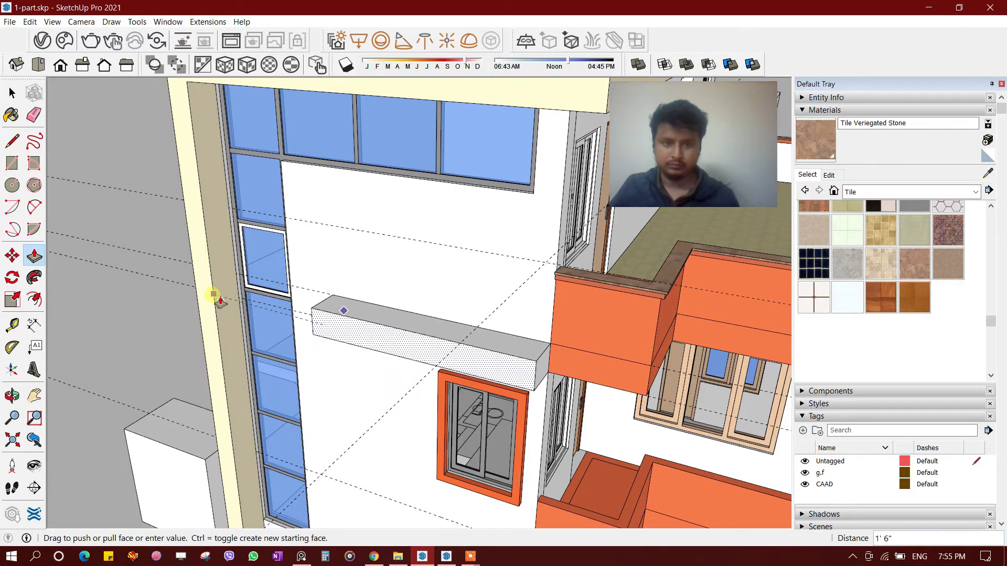
mouse_move(239, 301)
middle_mouse_down()
mouse_move(524, 317)
mouse_move(555, 309)
middle_mouse_up()
key("space")
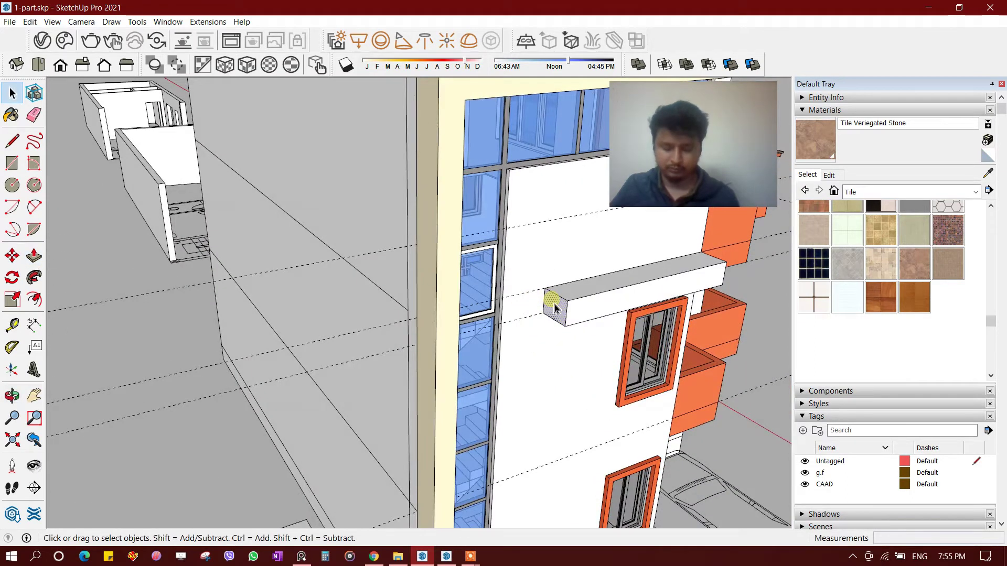
Extend the beam's end face about 6'2" out to the orange balcony
key("p")
left_click(555, 308)
left_click(433, 297)
mouse_move(433, 297)
middle_mouse_down()
mouse_move(294, 209)
mouse_move(370, 188)
mouse_move(331, 169)
mouse_move(366, 162)
mouse_move(332, 273)
mouse_move(420, 315)
mouse_move(511, 276)
mouse_move(479, 367)
mouse_move(487, 330)
mouse_move(488, 399)
middle_mouse_up()
Select the horizontal beam and start moving it from its endpoint
key("space")
left_click(366, 164)
key("m")
left_click(489, 279)
scroll(487, 400, "down", 3)
scroll(495, 371, "down", 5)
key("o")
mouse_move(494, 371)
left_mouse_down()
mouse_move(450, 236)
mouse_move(407, 242)
left_mouse_up()
middle_click_drag(407, 242, 447, 306)
scroll(447, 306, "up", 3)
left_click(887, 192)
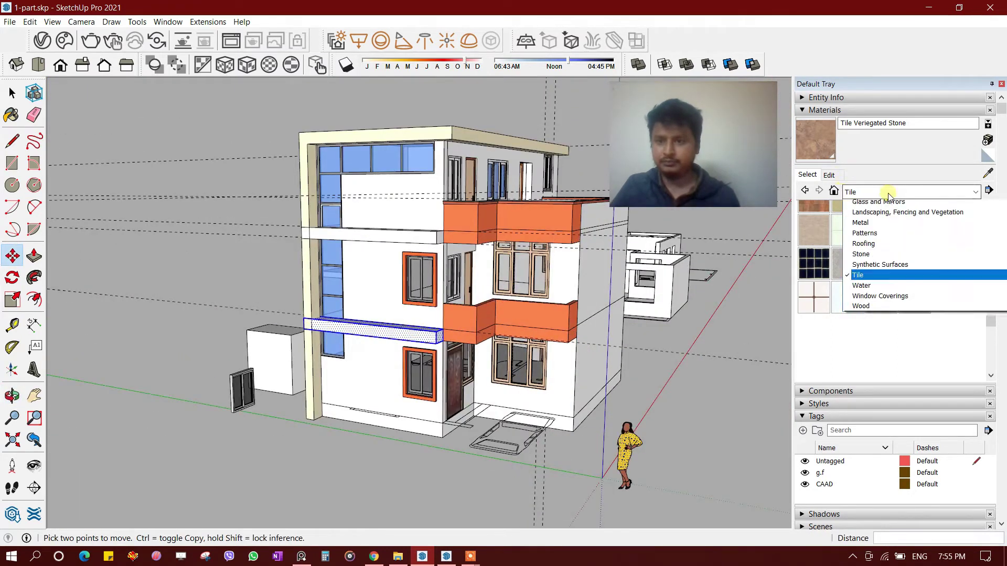
Browse the Colors collection and pick the cyan in-model colour
left_click(893, 237)
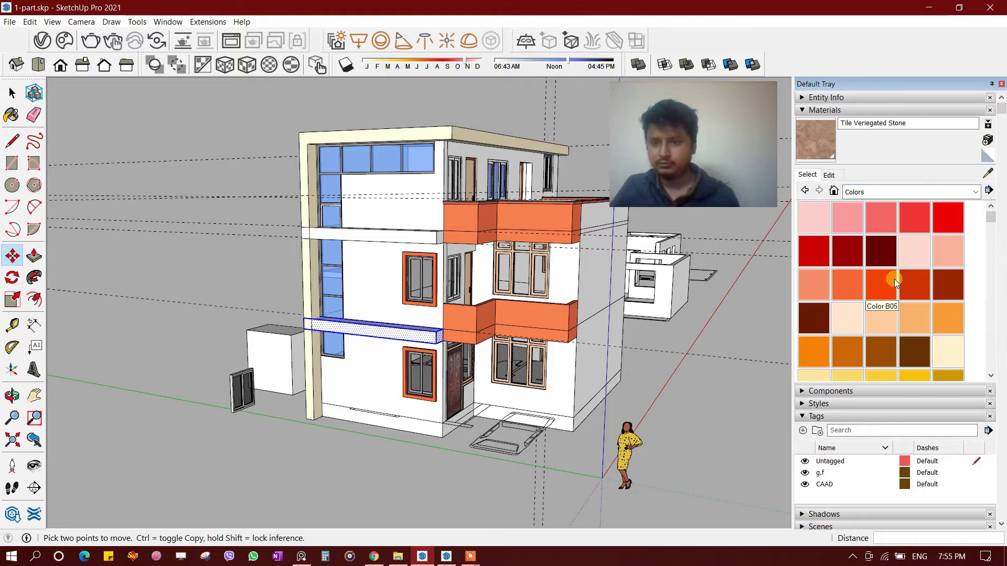
scroll(895, 278, "down", 5)
scroll(895, 272, "up", 1)
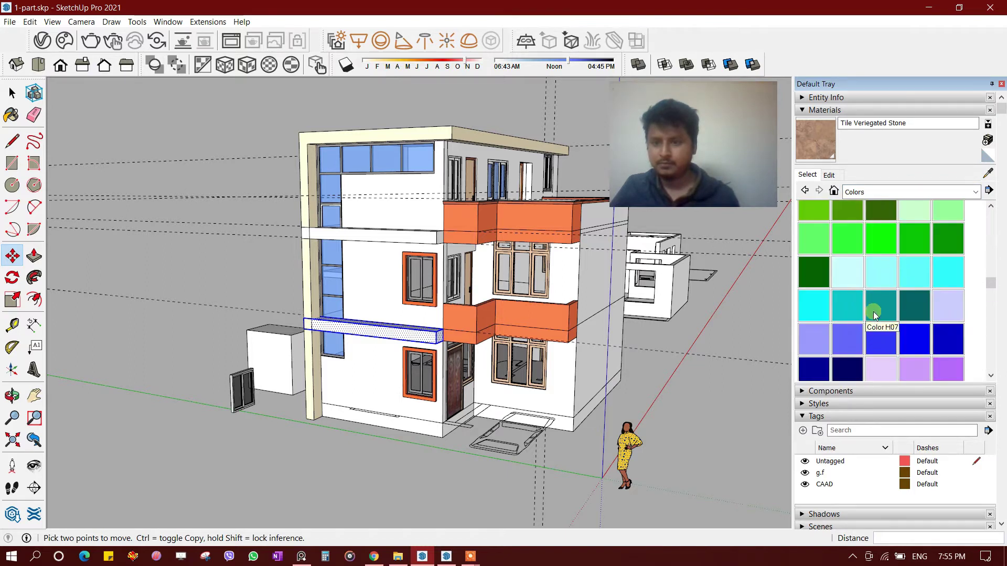
scroll(874, 314, "down", 3)
scroll(875, 315, "down", 3)
left_click(834, 192)
scroll(881, 301, "down", 5)
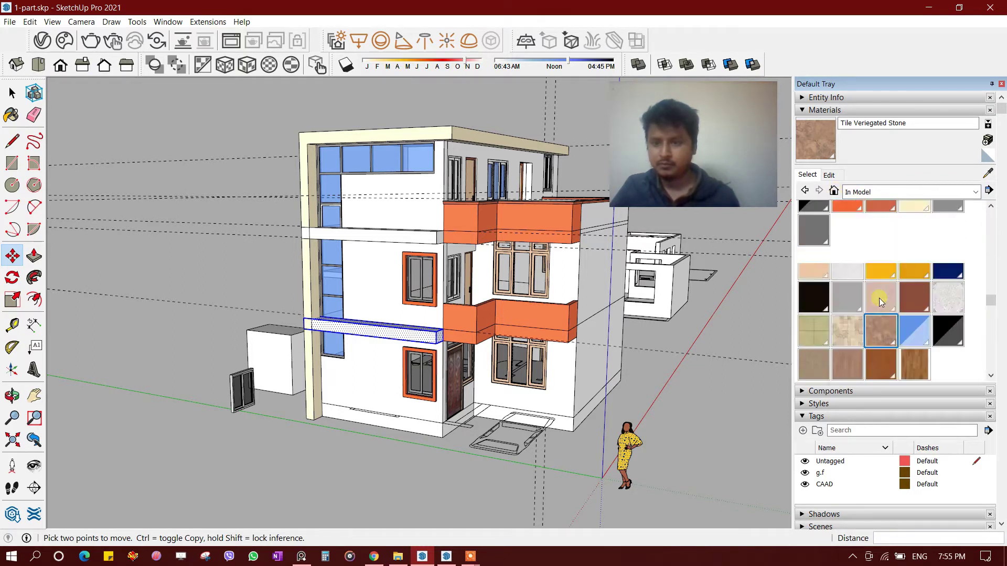
scroll(887, 294, "up", 5)
scroll(892, 286, "up", 5)
left_click(914, 216)
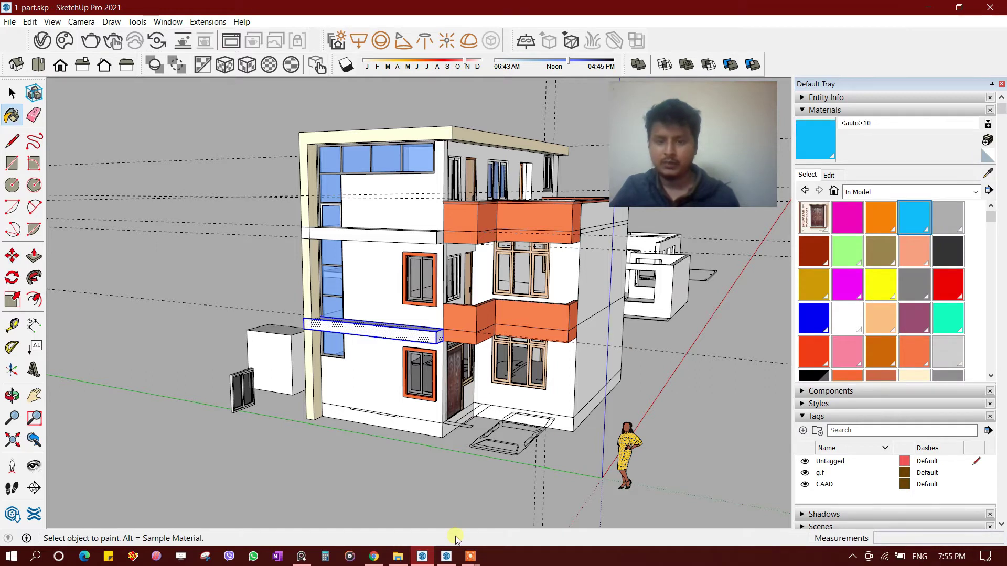
In Project-4.skp, draw a rectangle on the ground and paint it blue
left_click(446, 557)
mouse_move(371, 314)
middle_mouse_down()
mouse_move(386, 351)
mouse_move(565, 338)
middle_mouse_up()
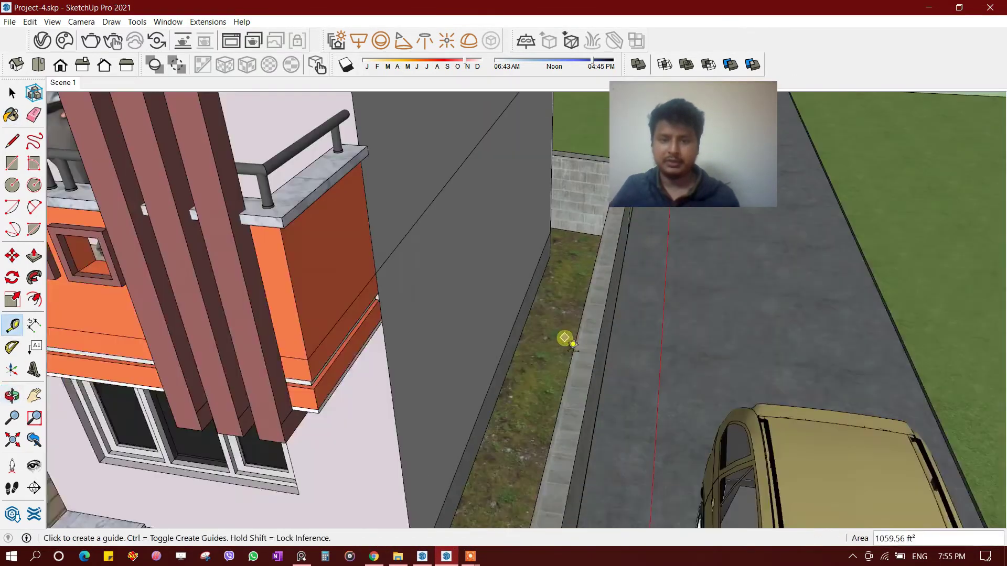
scroll(565, 339, "down", 10)
scroll(367, 367, "down", 3)
key("r")
left_click(124, 303)
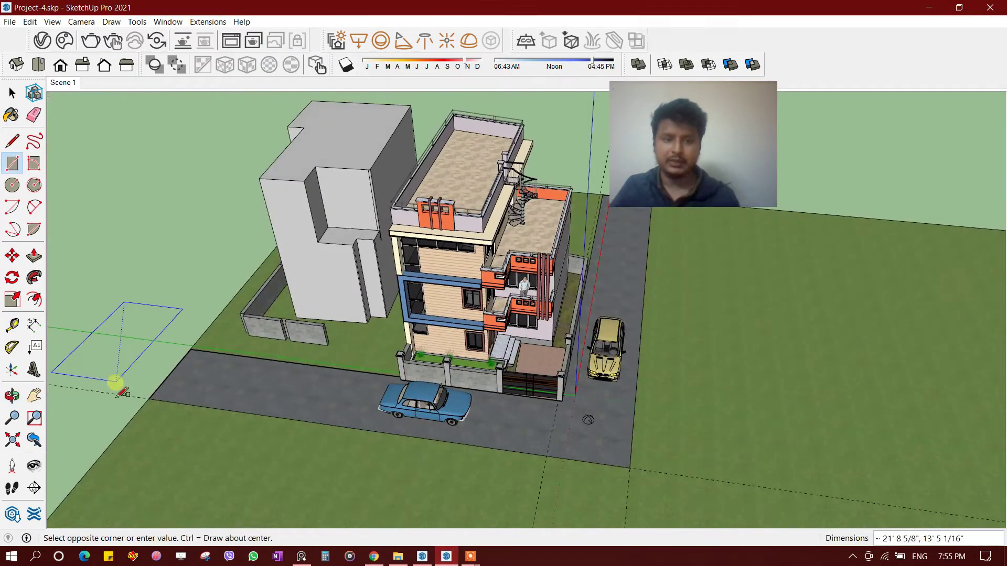
left_click(116, 382)
key("b")
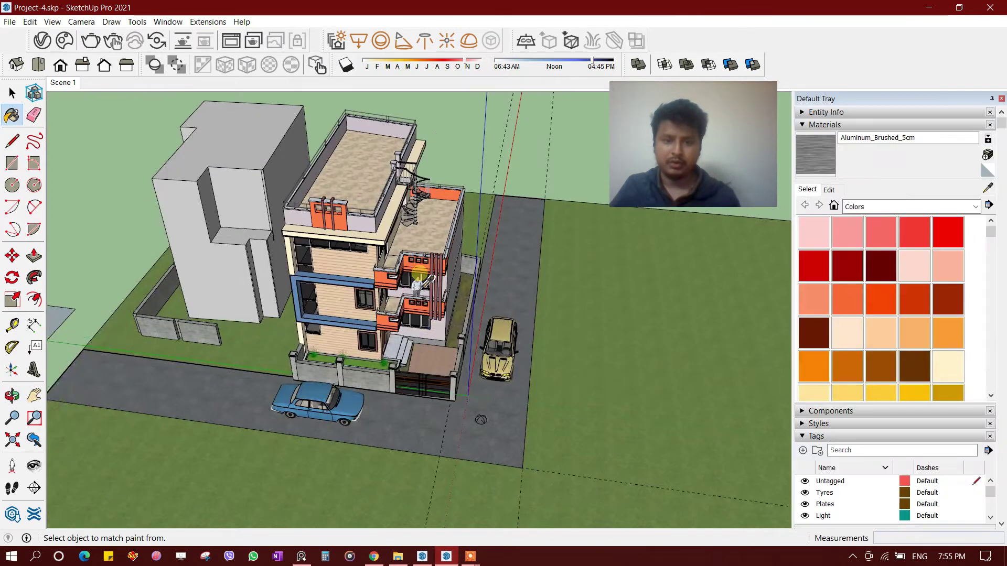
middle_click_drag(171, 337, 382, 377)
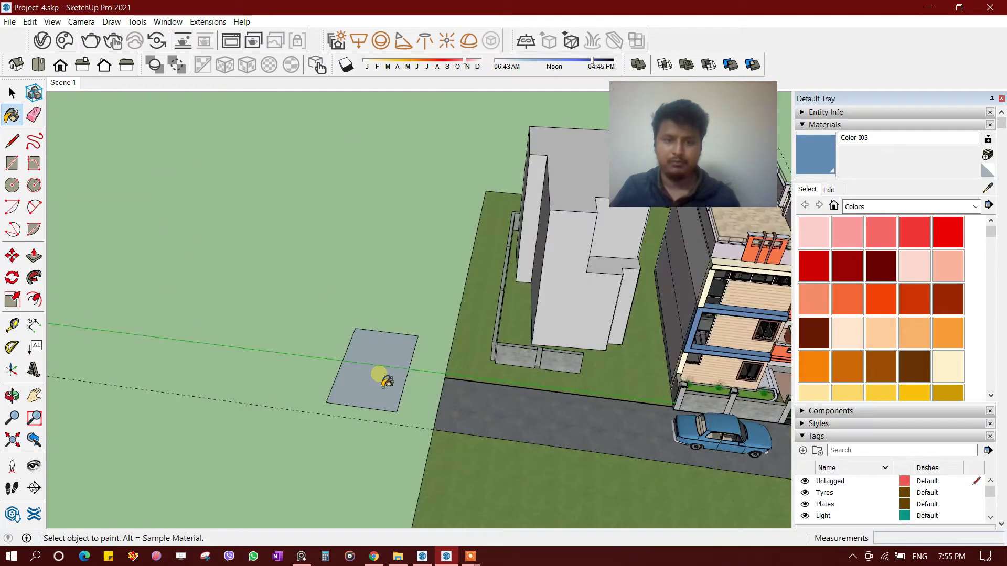
left_click(380, 374)
key("space")
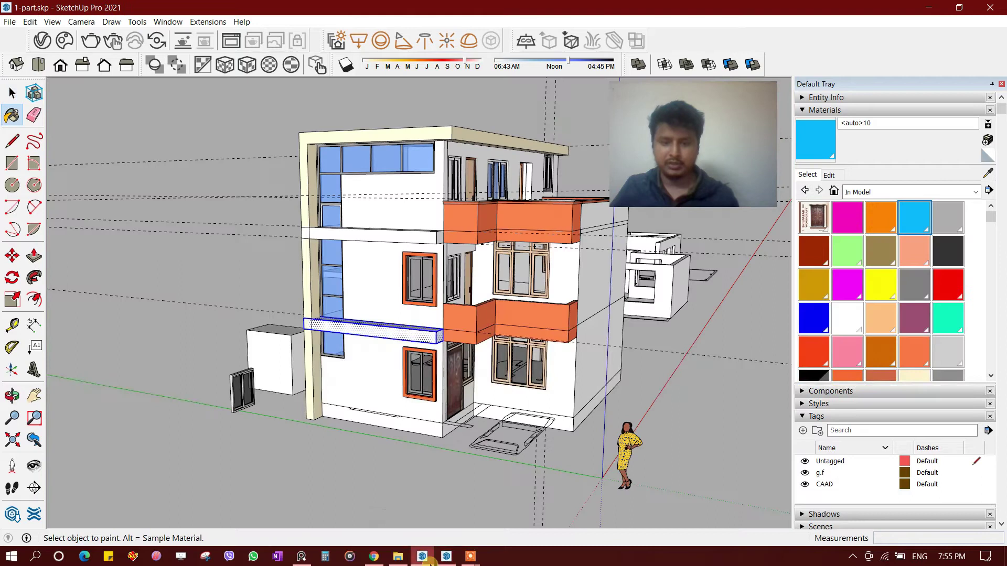
Paste the blue rectangle beside the building in 1-part.skp and sample its Color I03 paint
key("ctrl+v")
left_click(128, 479)
key("b")
scroll(168, 425, "up", 1)
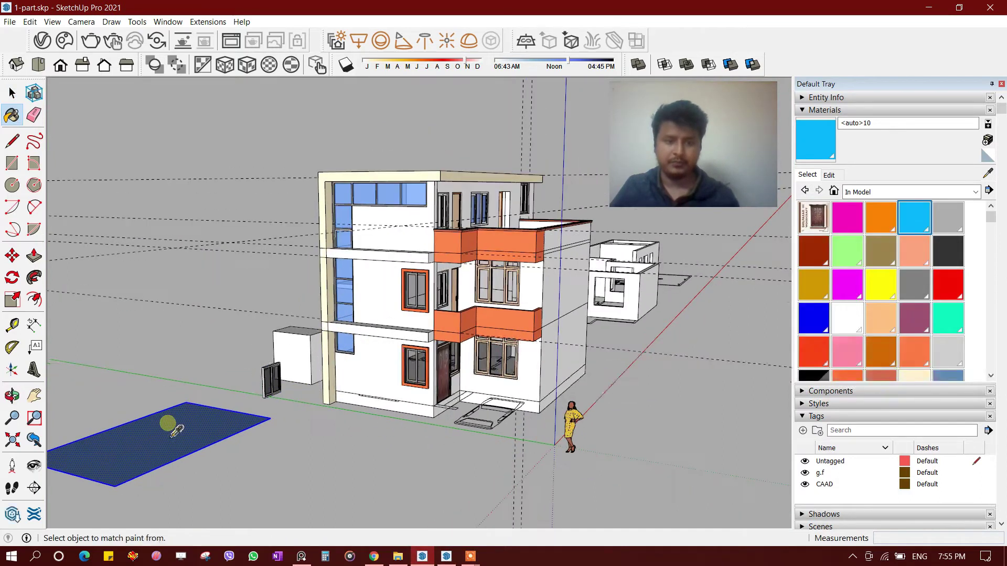
scroll(335, 362, "up", 3)
key("space")
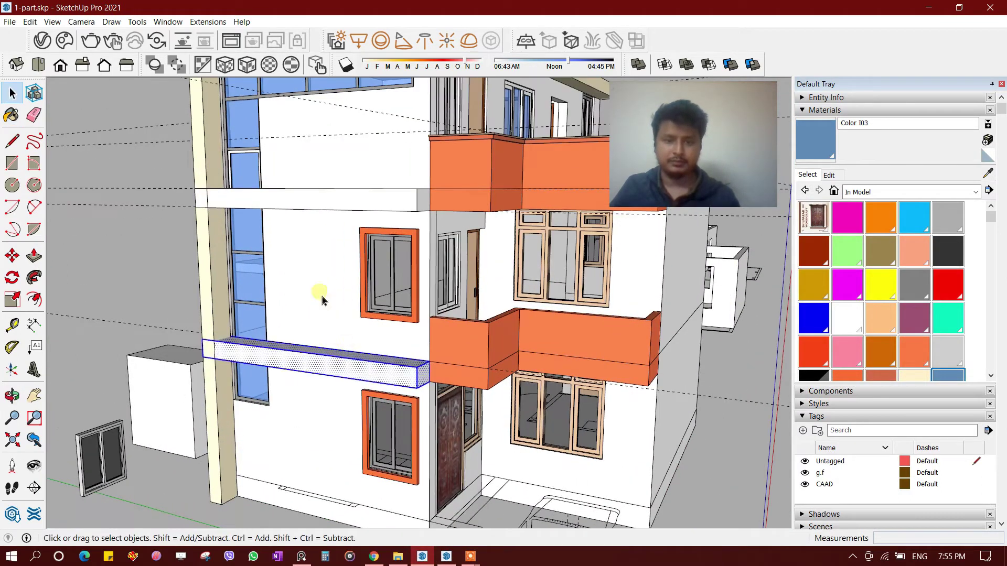
Paint the two selected middle-floor slabs Color I03 blue
scroll(301, 213, "down", 3)
scroll(444, 267, "down", 1)
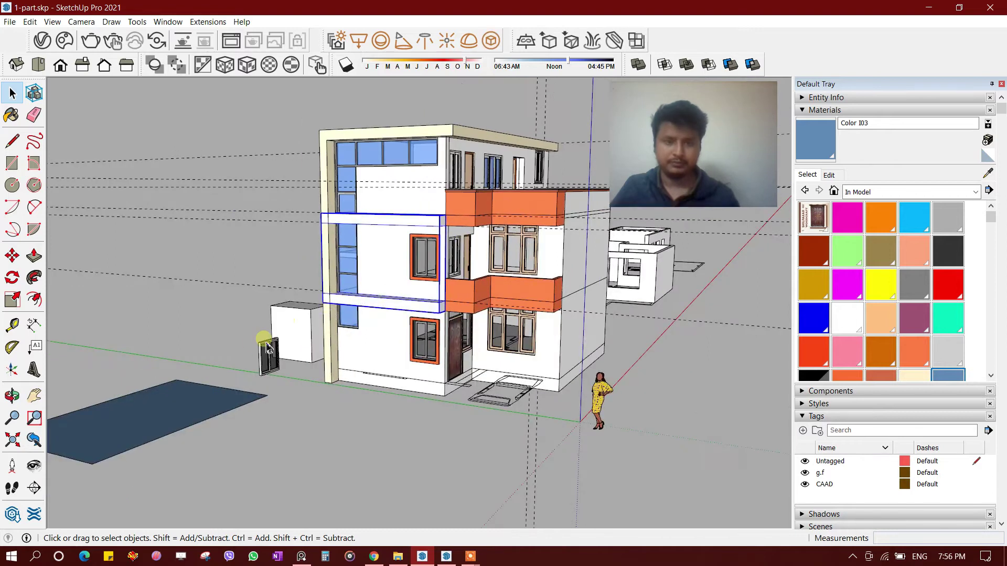
scroll(367, 320, "up", 2)
left_click(376, 297)
scroll(377, 325, "up", 2)
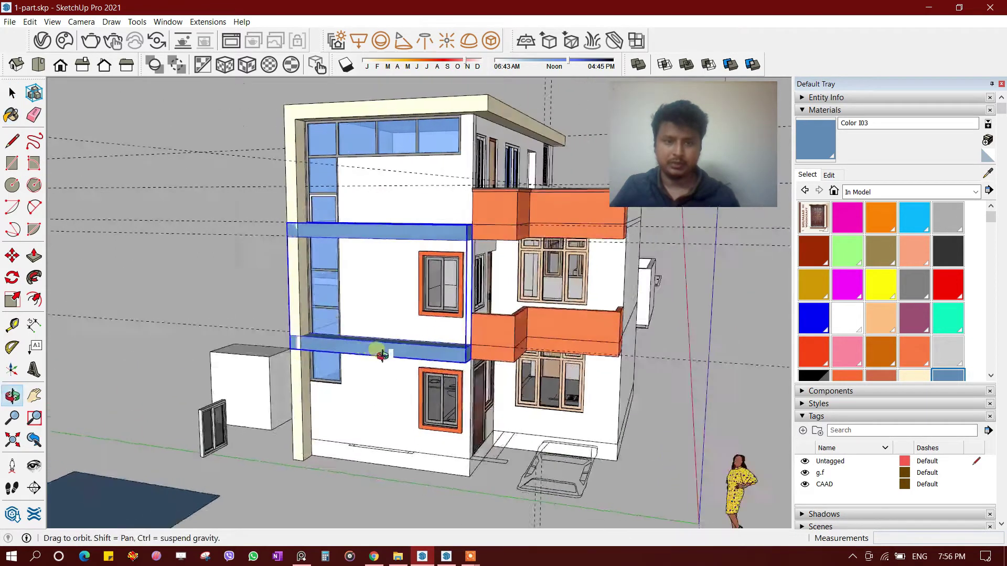
scroll(357, 325, "up", 2)
key("space")
scroll(308, 263, "up", 3)
middle_click_drag(308, 262, 449, 304)
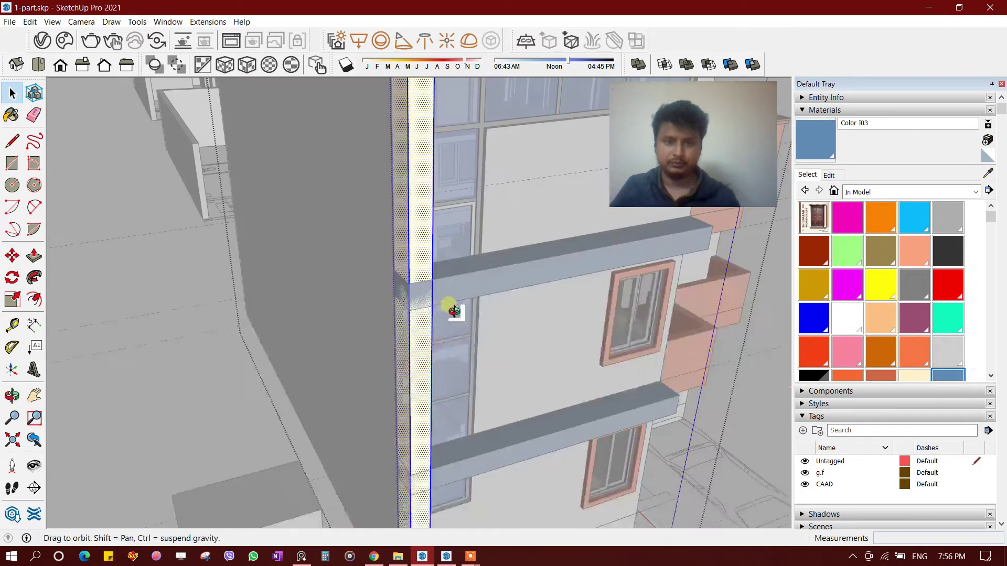
Split the corner column with a line and remove its middle segment between the slabs
key("l")
left_click(391, 261)
middle_click_drag(391, 261, 412, 301)
left_click(421, 464)
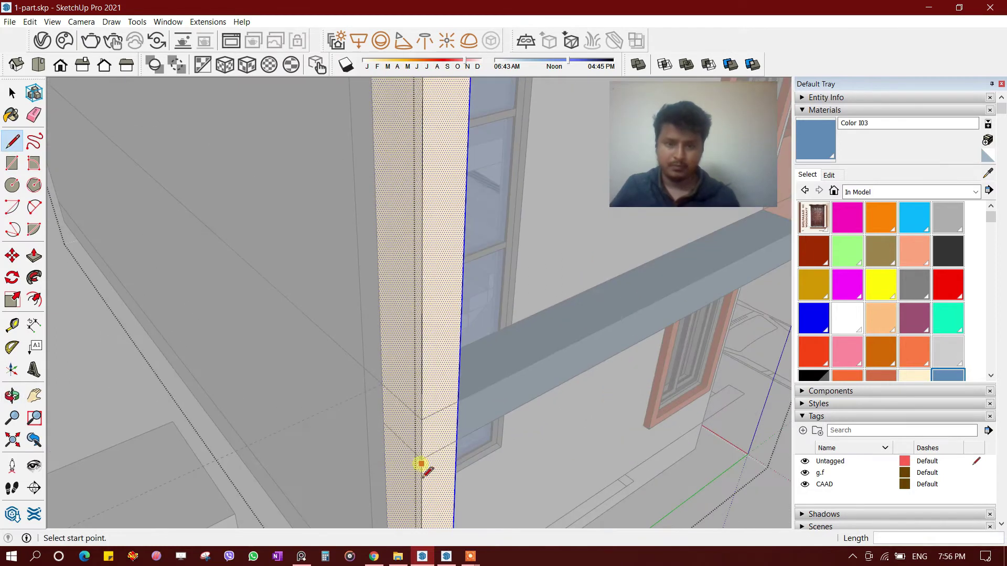
middle_click_drag(388, 427, 395, 251)
key("space")
key("p")
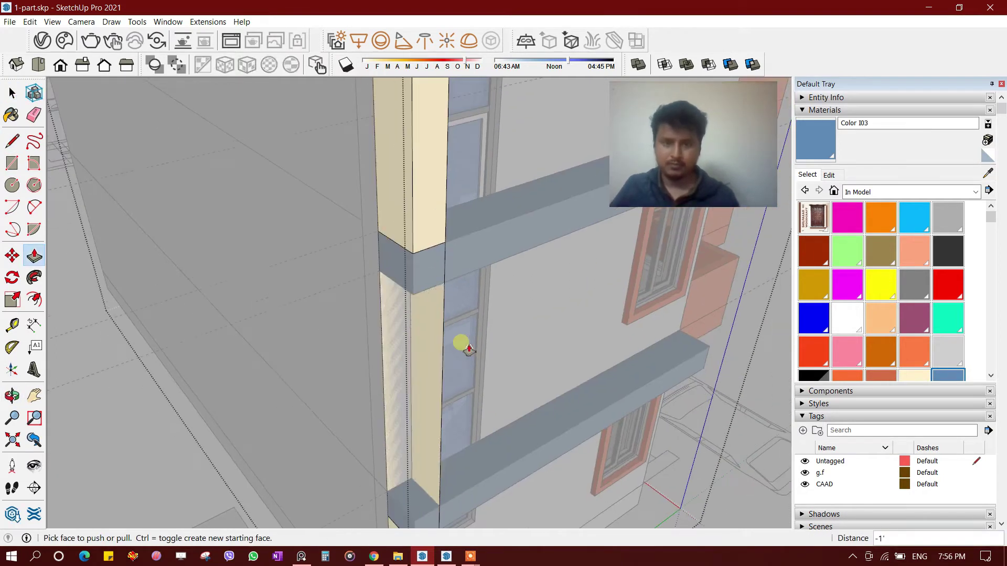
left_click(391, 311)
key("space")
Place a copied edge at the upper blue beam's end
scroll(465, 299, "down", 5)
mouse_move(466, 299)
middle_mouse_down()
mouse_move(427, 203)
mouse_move(364, 164)
mouse_move(386, 184)
middle_mouse_up()
scroll(430, 204, "up", 5)
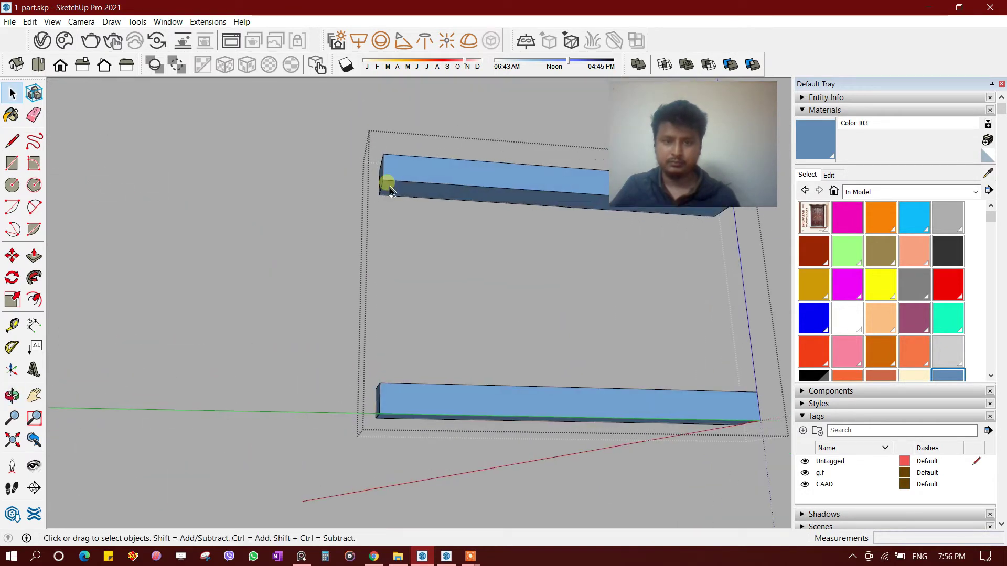
scroll(388, 195, "up", 3)
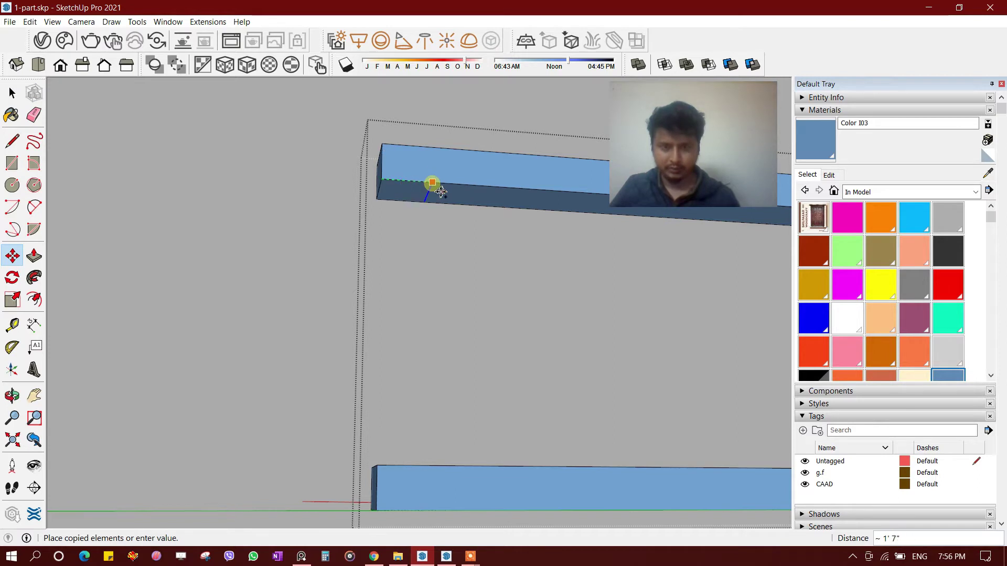
middle_click_drag(429, 181, 346, 441, "shift")
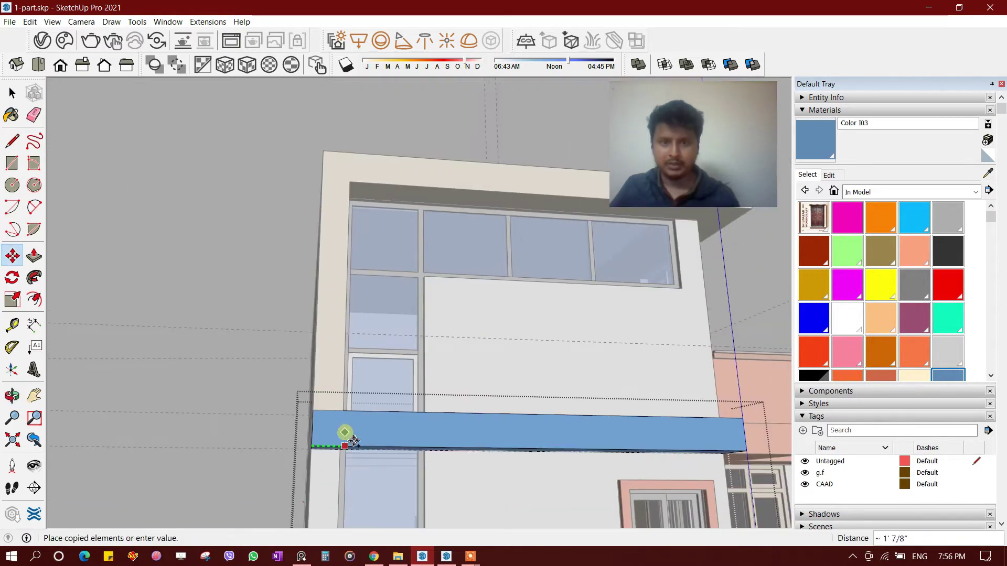
key("space")
mouse_move(358, 189)
middle_mouse_down()
mouse_move(355, 387)
mouse_move(356, 284)
middle_mouse_up()
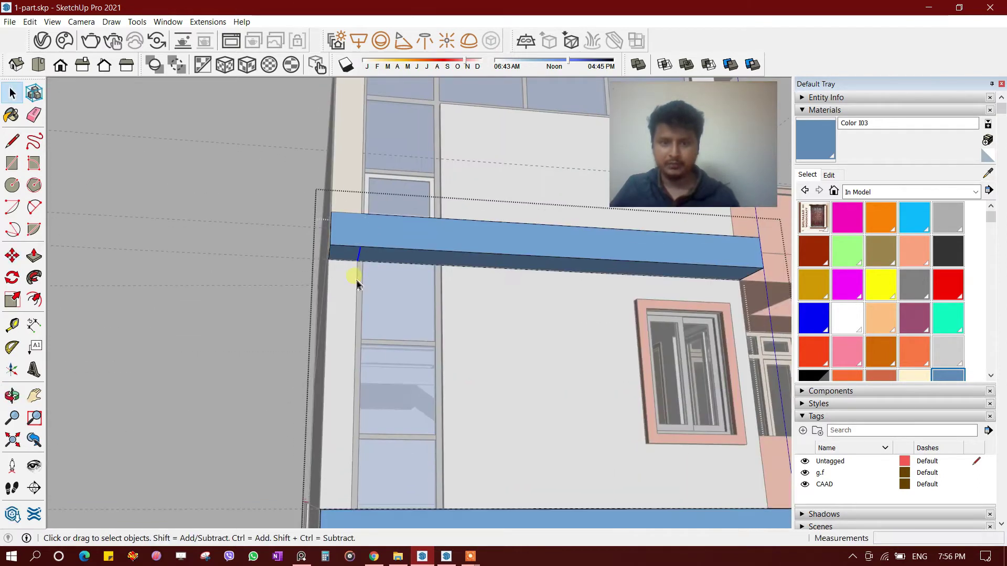
scroll(346, 266, "down", 2)
Pull a face down into a vertical blue post joining the two bands
key("p")
mouse_move(342, 259)
left_mouse_down()
mouse_move(360, 419)
mouse_move(352, 441)
left_mouse_up()
key("e")
scroll(337, 451, "up", 2)
mouse_move(337, 461)
middle_mouse_down()
mouse_move(523, 456)
mouse_move(341, 231)
middle_mouse_up()
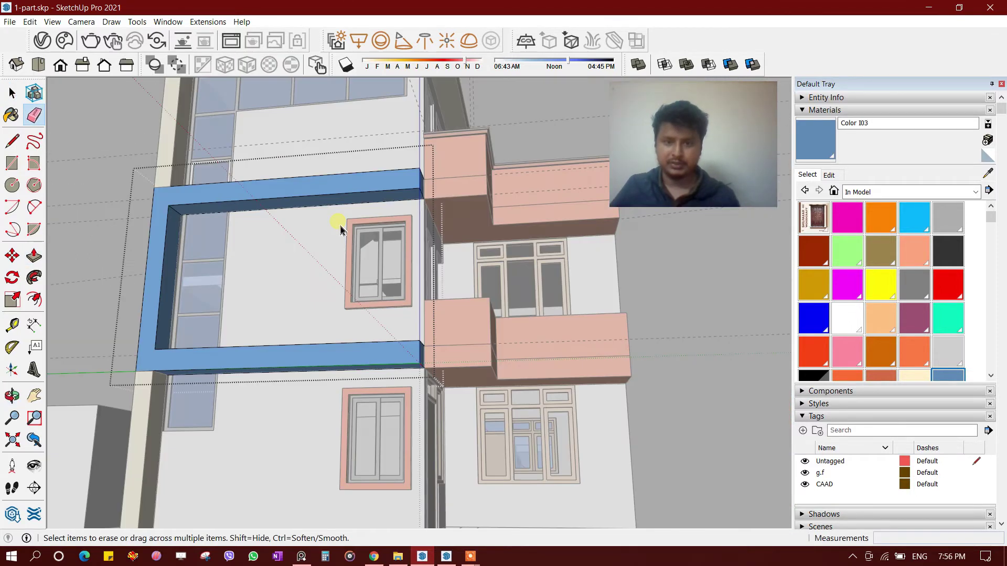
scroll(340, 229, "down", 3)
mouse_move(359, 337)
middle_mouse_down()
mouse_move(456, 337)
mouse_move(426, 269)
mouse_move(414, 285)
middle_mouse_up()
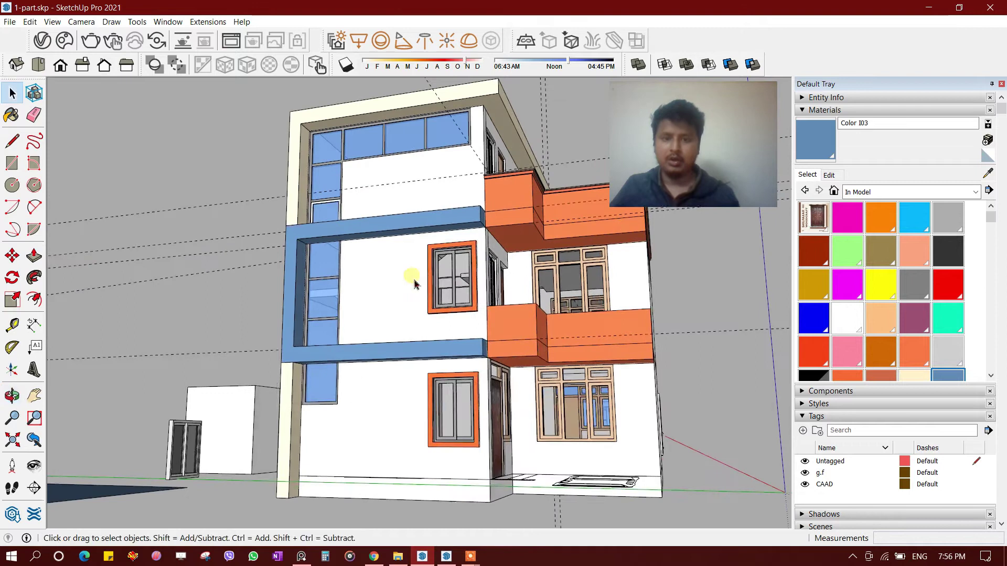
Select all faces of the blue frame and start an Offset on its front face
left_click(303, 556)
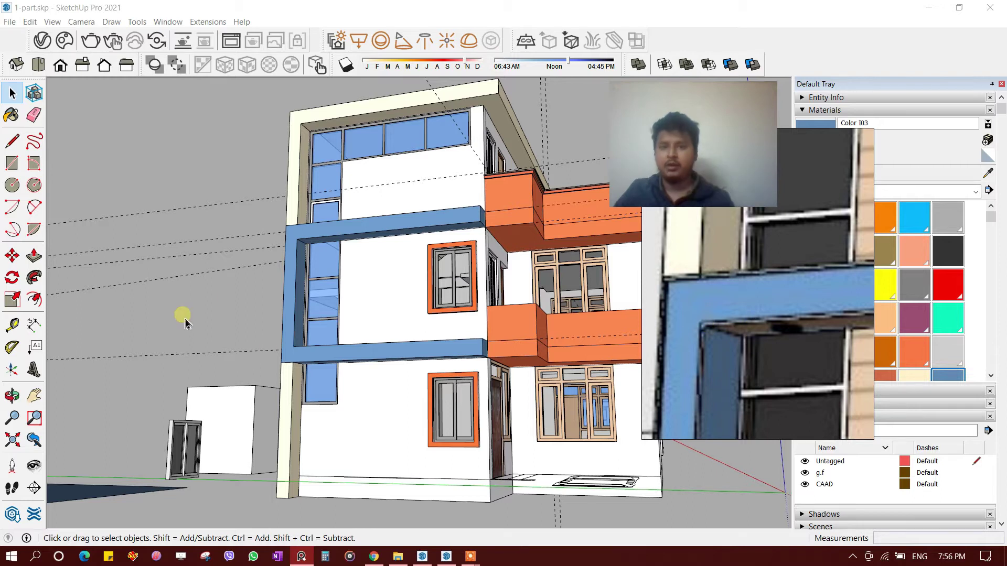
key("super+Escape")
scroll(393, 281, "up", 1)
scroll(399, 315, "up", 2)
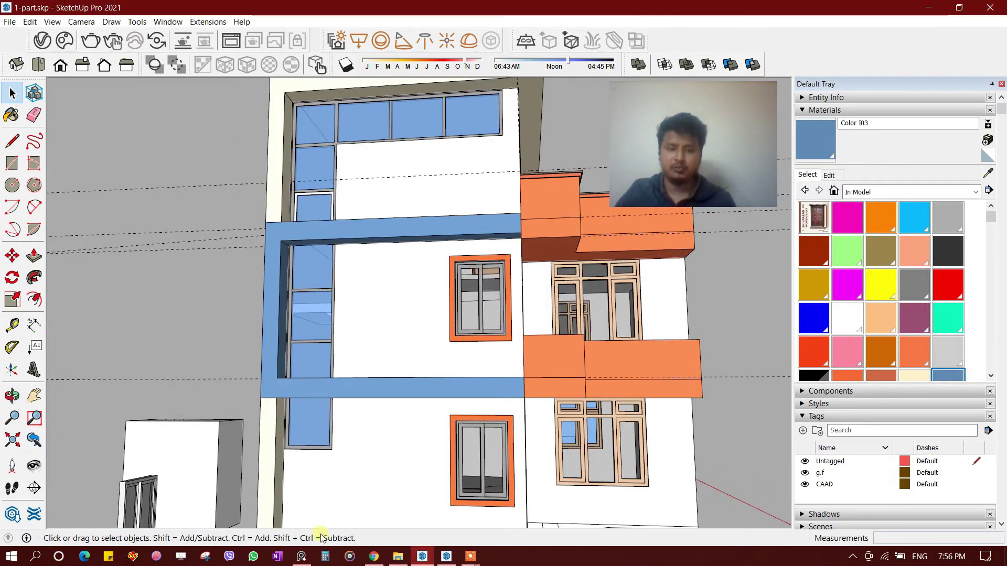
left_click(301, 556)
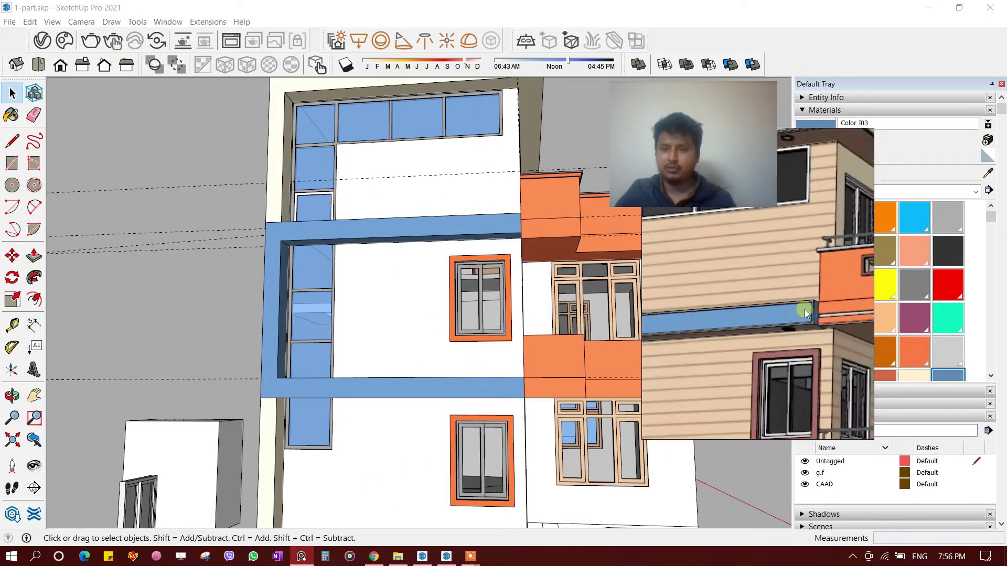
key("super+Escape")
scroll(475, 226, "up", 2)
triple_click(477, 220)
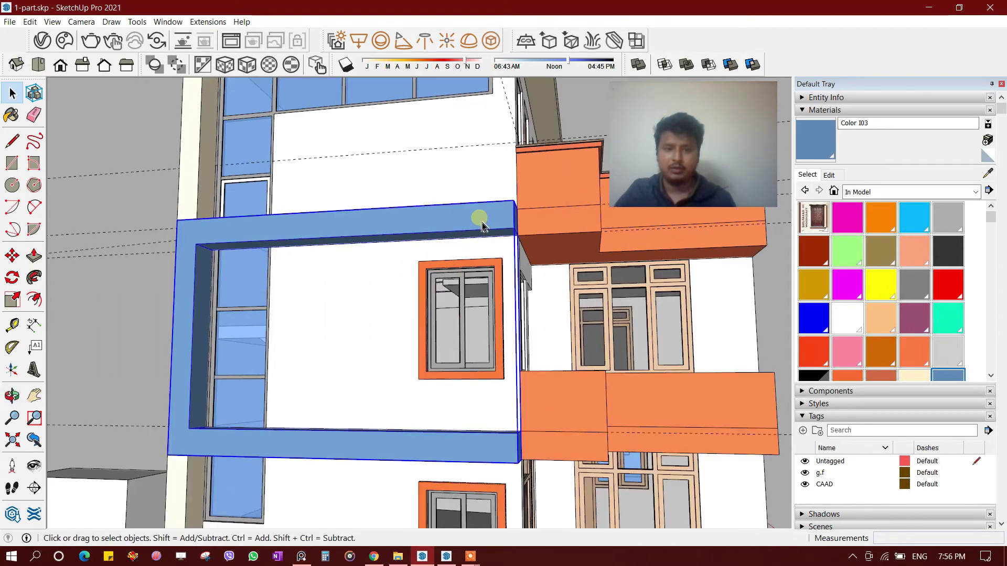
scroll(470, 233, "up", 2)
left_click(494, 215)
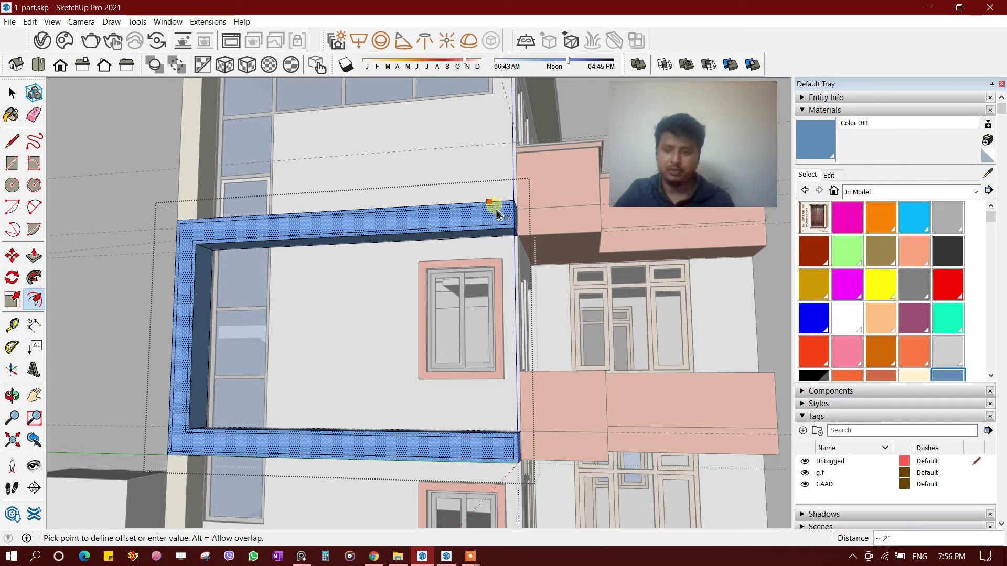
Set the frame's inset outline to 1" and push the top beam's face in slightly
type("1")
key("Return")
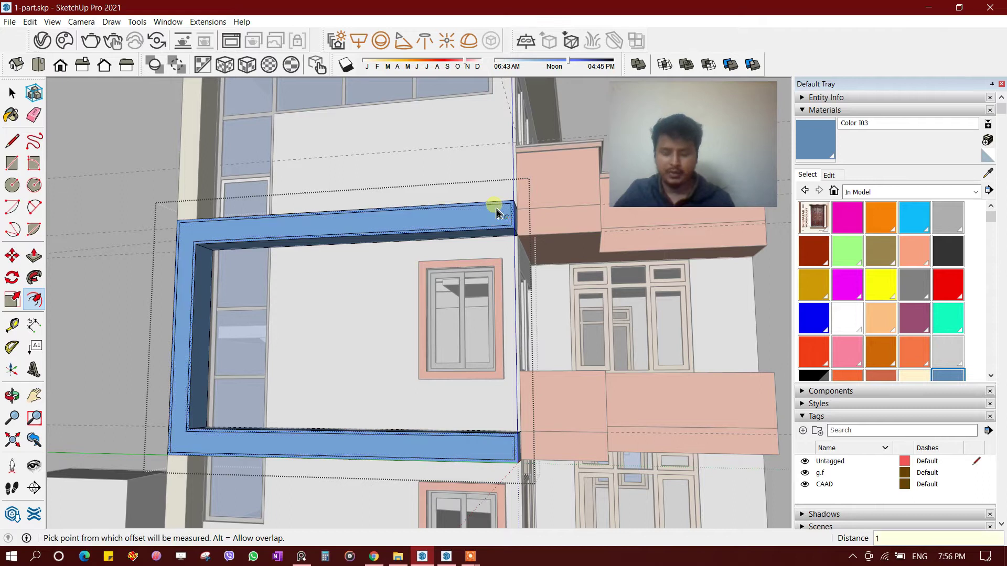
middle_click_drag(471, 231, 400, 287)
scroll(278, 294, "up", 3)
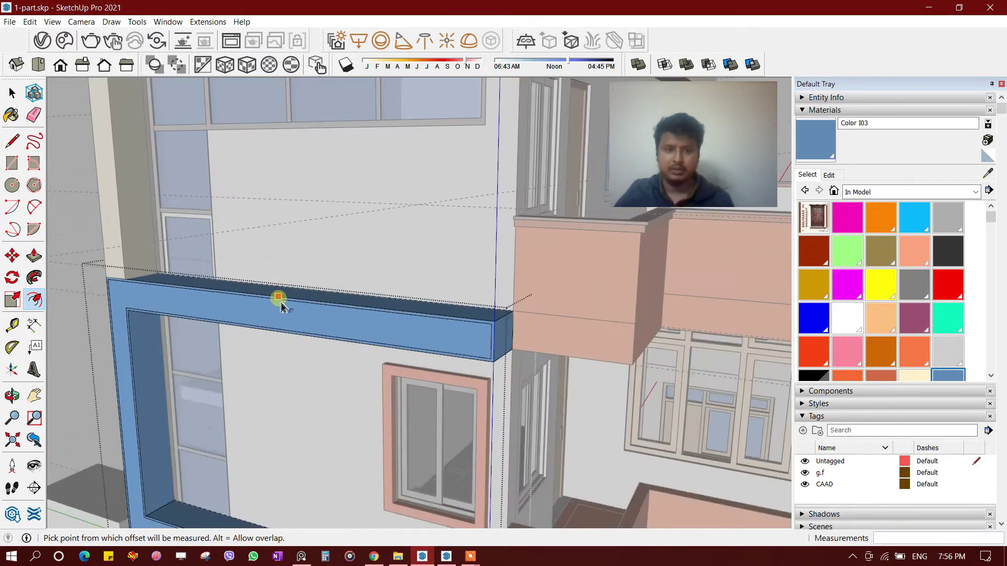
scroll(307, 325, "up", 2)
key("space")
left_click(307, 325)
key("p")
left_click(303, 324)
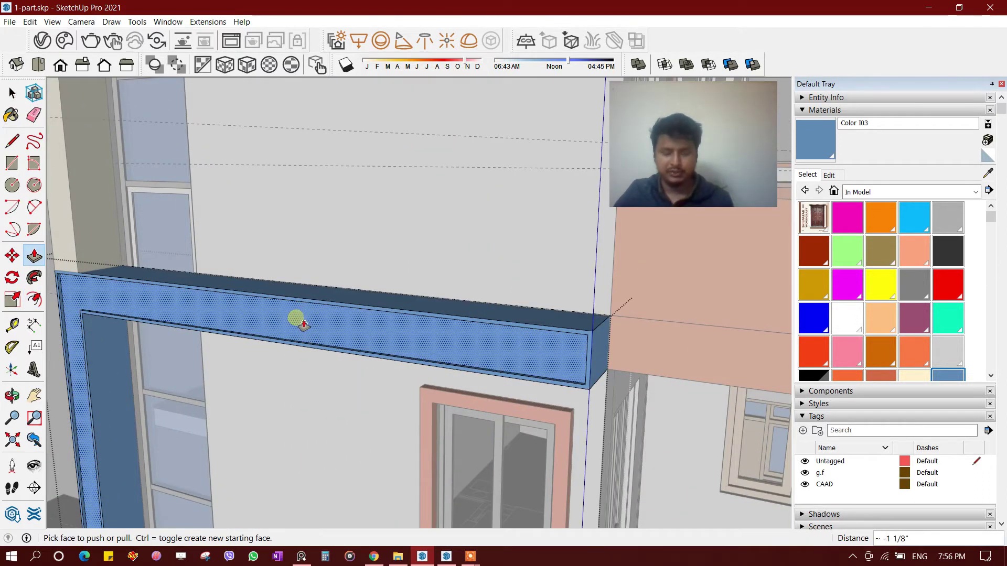
middle_click_drag(533, 281, 438, 254)
key("space")
Inside the blue frame group, push the beam's front face back 1"
scroll(360, 213, "down", 3)
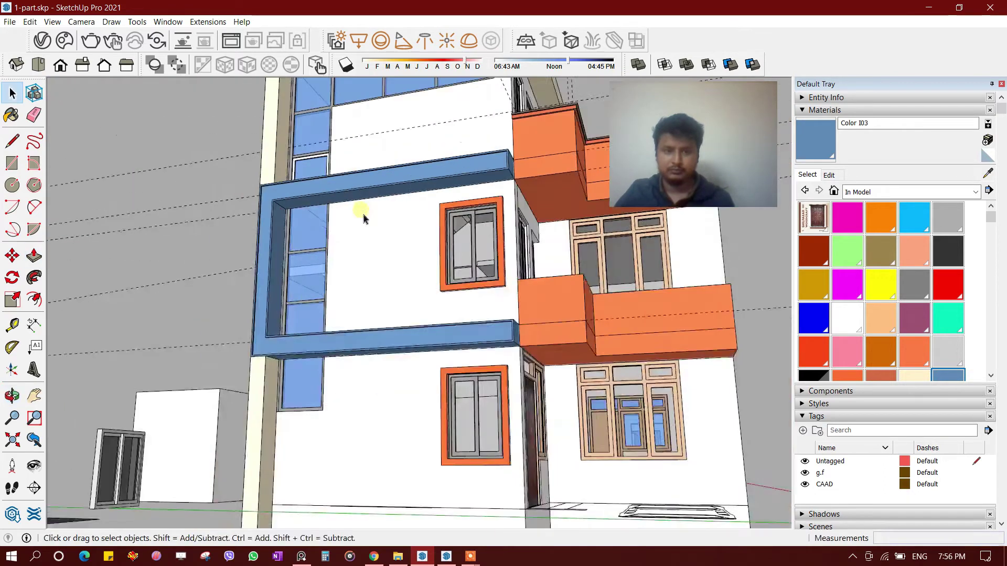
scroll(305, 210, "up", 10)
scroll(420, 225, "down", 3)
scroll(335, 382, "down", 3)
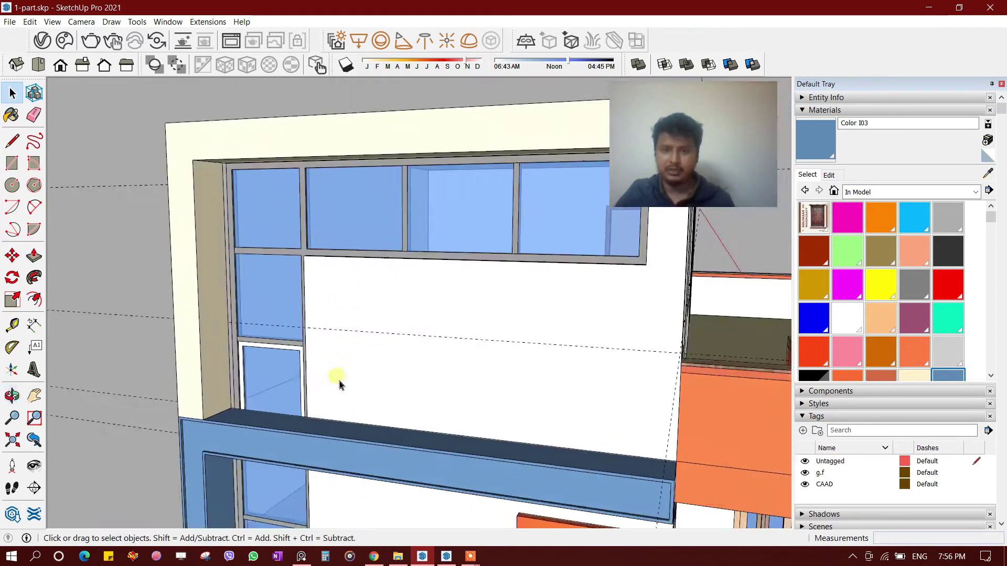
scroll(391, 362, "up", 3)
scroll(390, 362, "up", 2)
double_click(314, 333)
key("p")
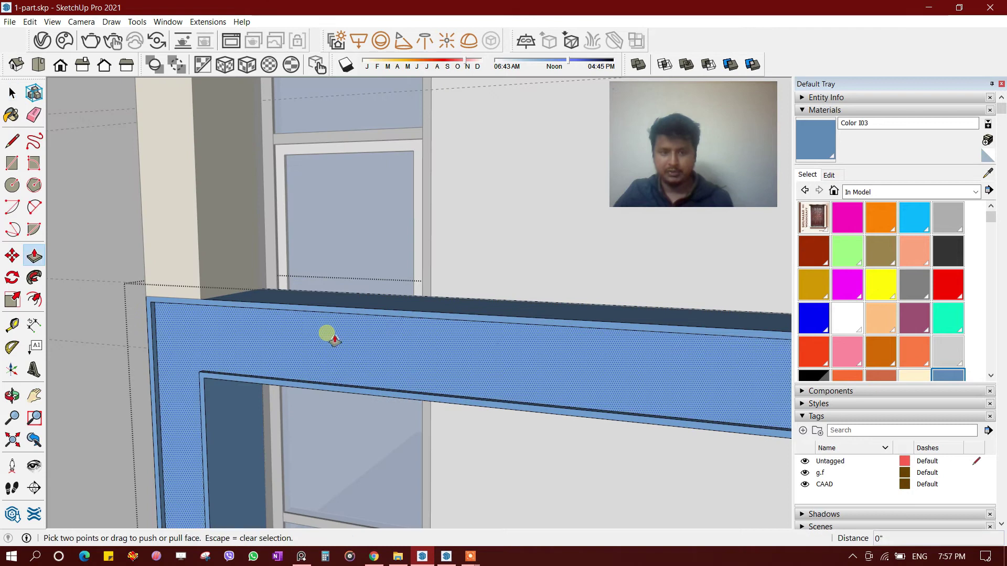
left_click(321, 339)
type("1")
key("Return")
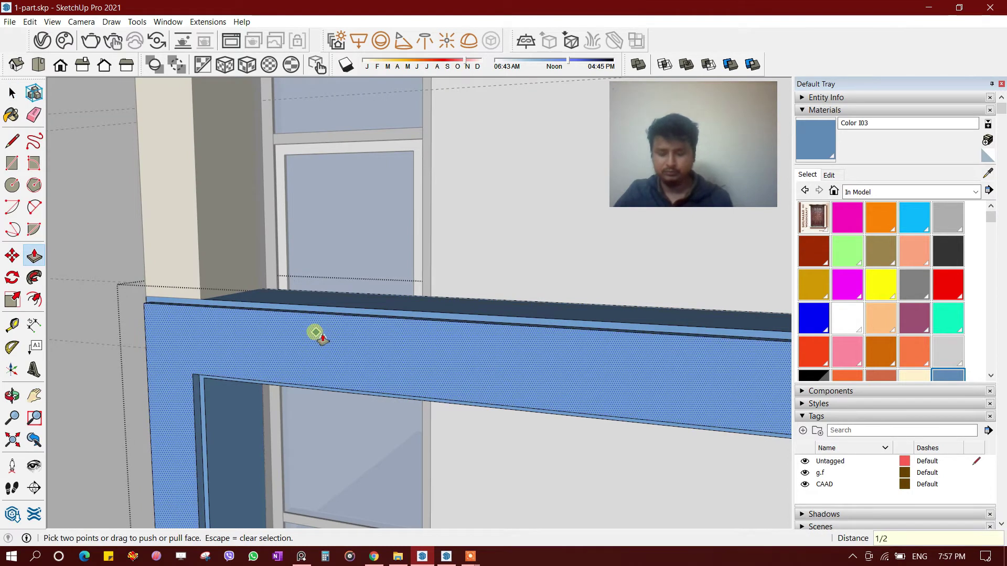
scroll(315, 333, "down", 3)
scroll(303, 280, "down", 4)
key("space")
mouse_move(291, 252)
middle_mouse_down()
mouse_move(465, 277)
mouse_move(422, 265)
mouse_move(387, 315)
mouse_move(342, 299)
mouse_move(330, 317)
middle_mouse_up()
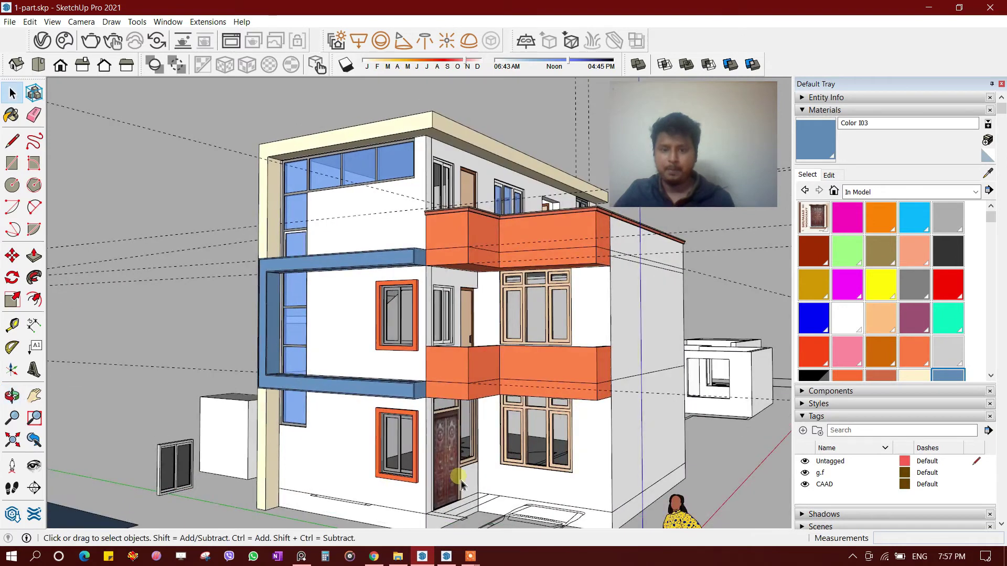
left_click(301, 556)
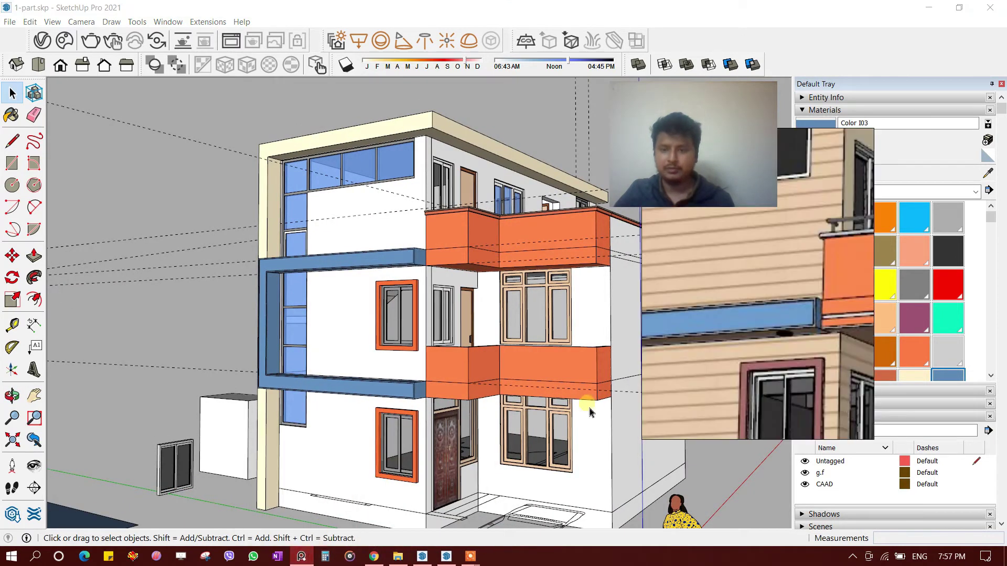
scroll(769, 342, "up", 1)
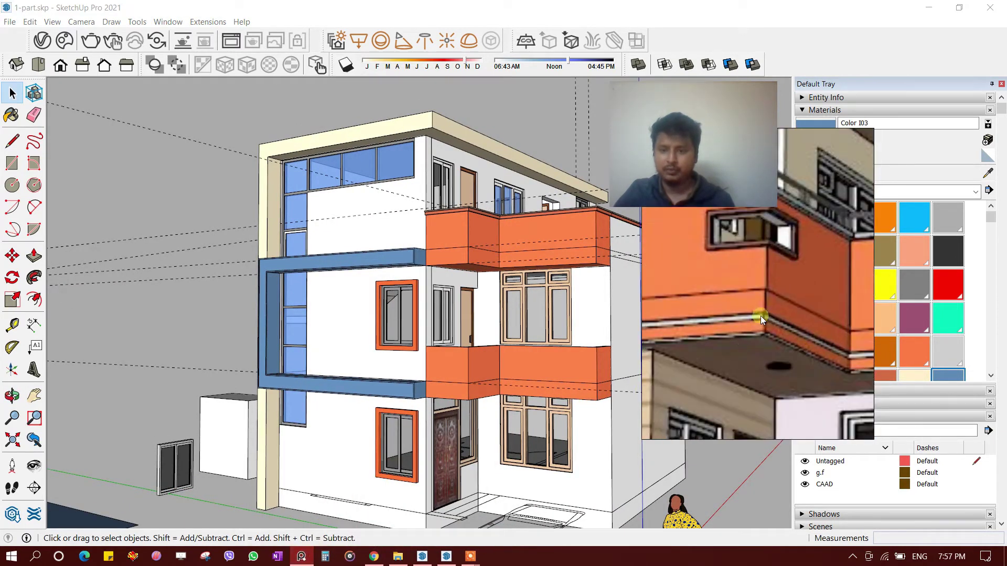
scroll(769, 317, "down", 2)
scroll(709, 349, "down", 2)
scroll(703, 340, "down", 1)
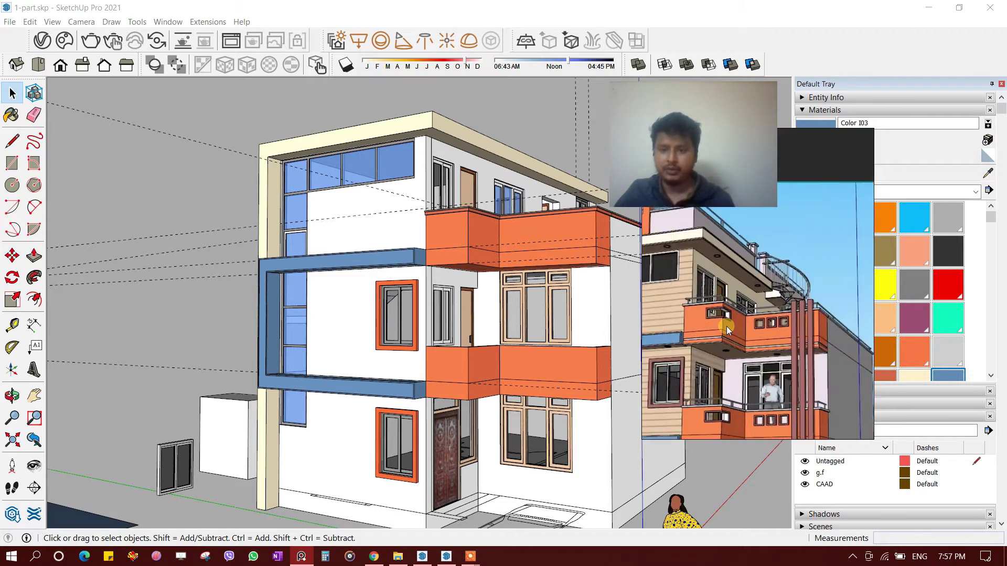
middle_click(443, 337)
scroll(462, 352, "up", 3)
scroll(485, 367, "up", 3)
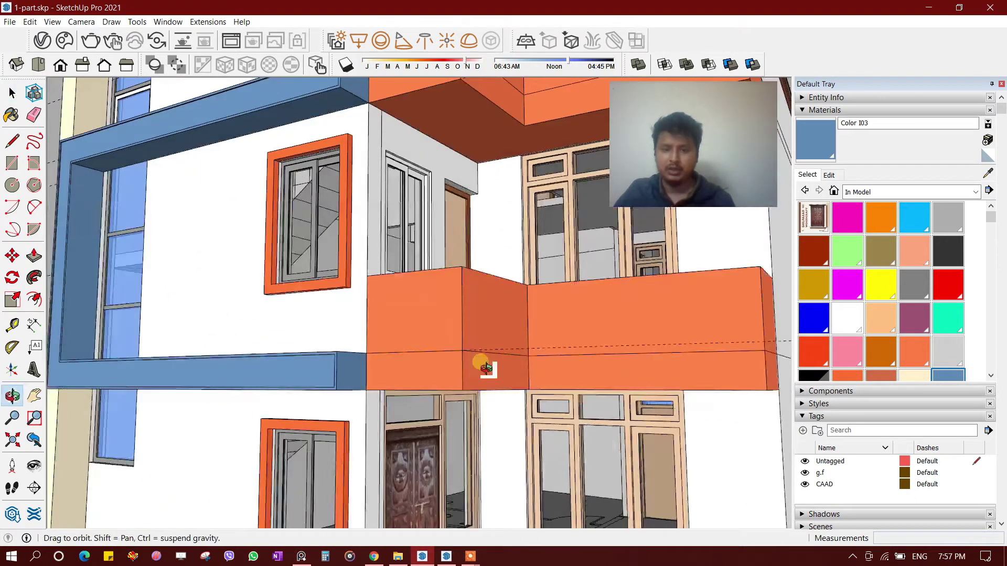
scroll(486, 368, "down", 3)
scroll(392, 359, "up", 2)
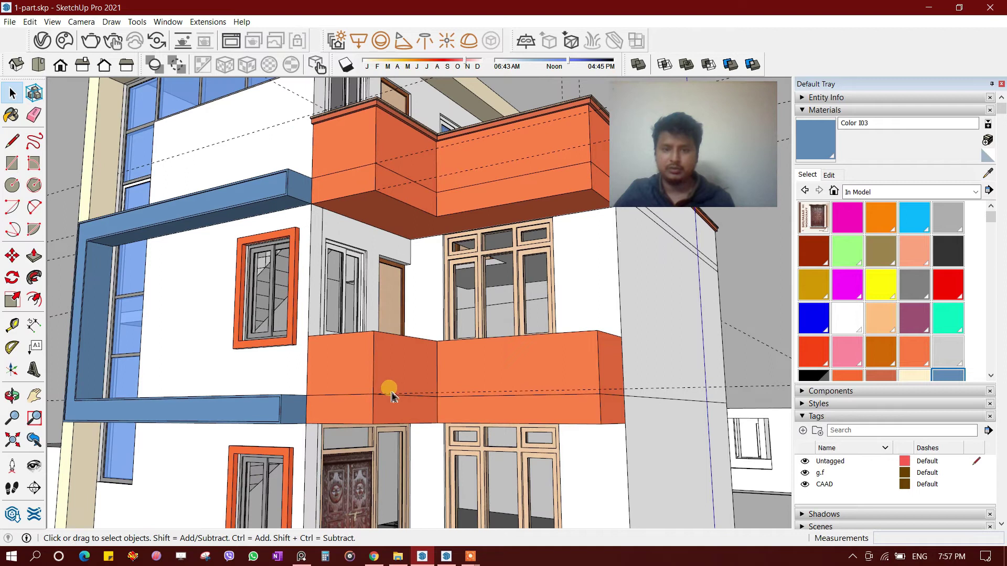
left_click(389, 389)
scroll(322, 428, "up", 2)
scroll(371, 359, "up", 2)
scroll(367, 414, "up", 2)
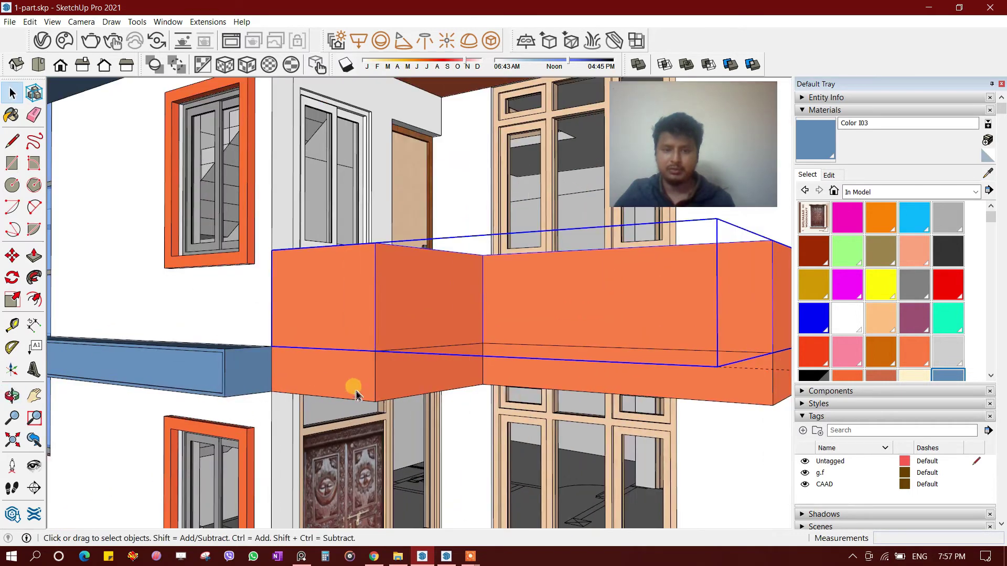
Inside the lower balcony group, place a Tape Measure guide across the band
double_click(353, 386)
scroll(346, 391, "up", 2)
key("t")
left_click(356, 403)
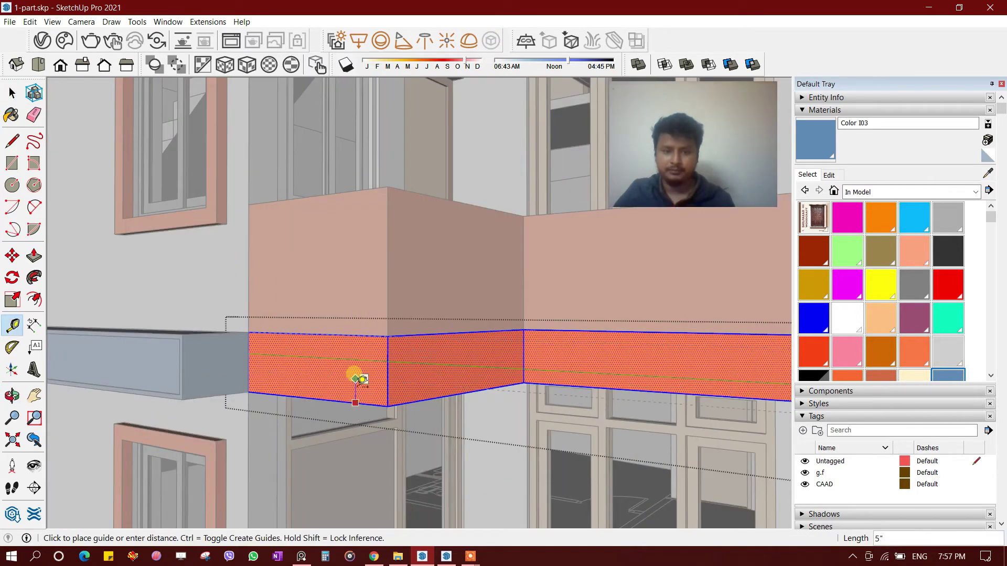
left_click(356, 378)
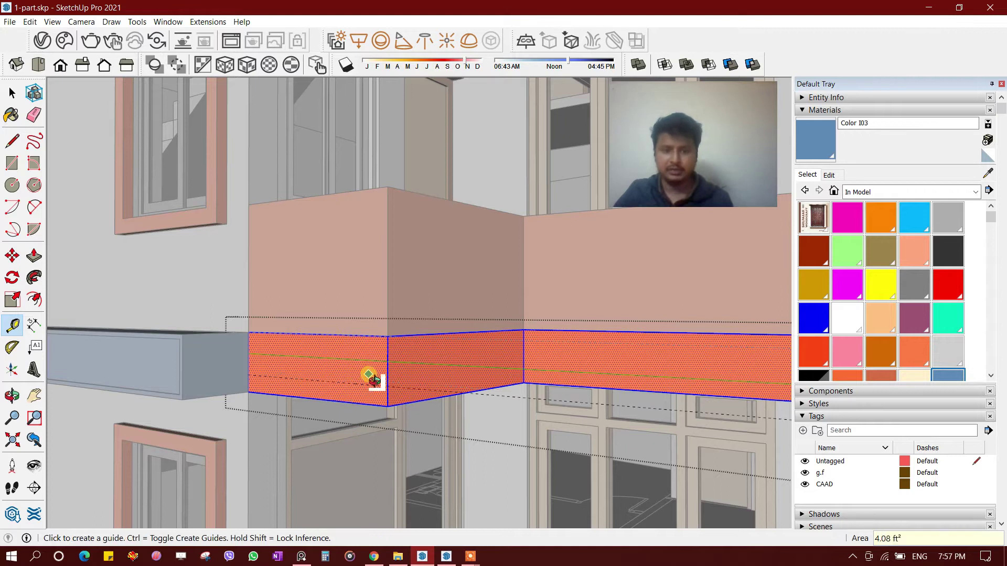
scroll(358, 368, "up", 2)
scroll(361, 357, "up", 1)
Draw lines along the guide across the band's left, front and right faces
key("l")
left_click(224, 364)
left_click(393, 376)
mouse_move(393, 376)
middle_mouse_down()
mouse_move(427, 420)
mouse_move(527, 369)
middle_mouse_up()
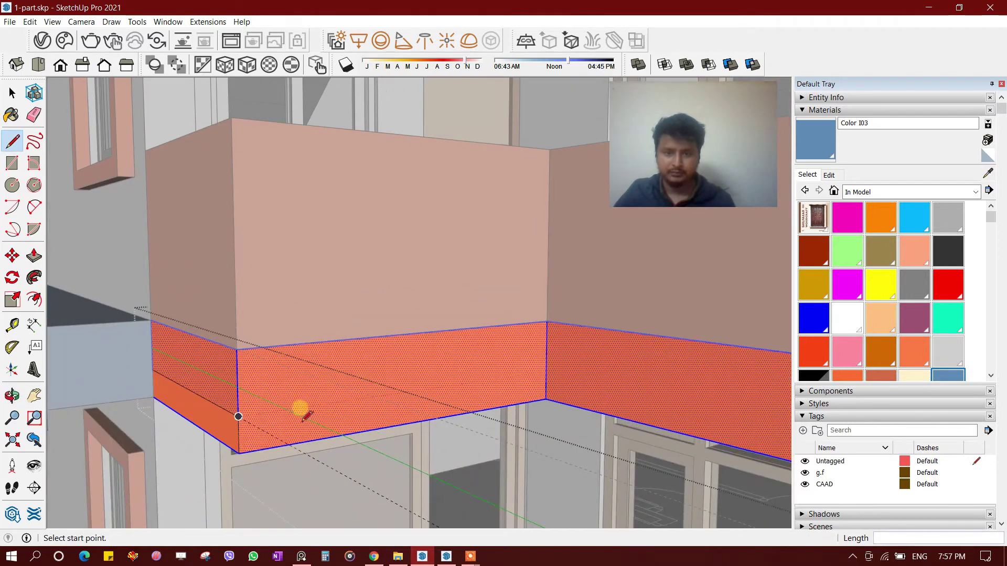
left_click(238, 417)
middle_click_drag(546, 369, 344, 355)
left_click(254, 333)
middle_click_drag(255, 333, 474, 405)
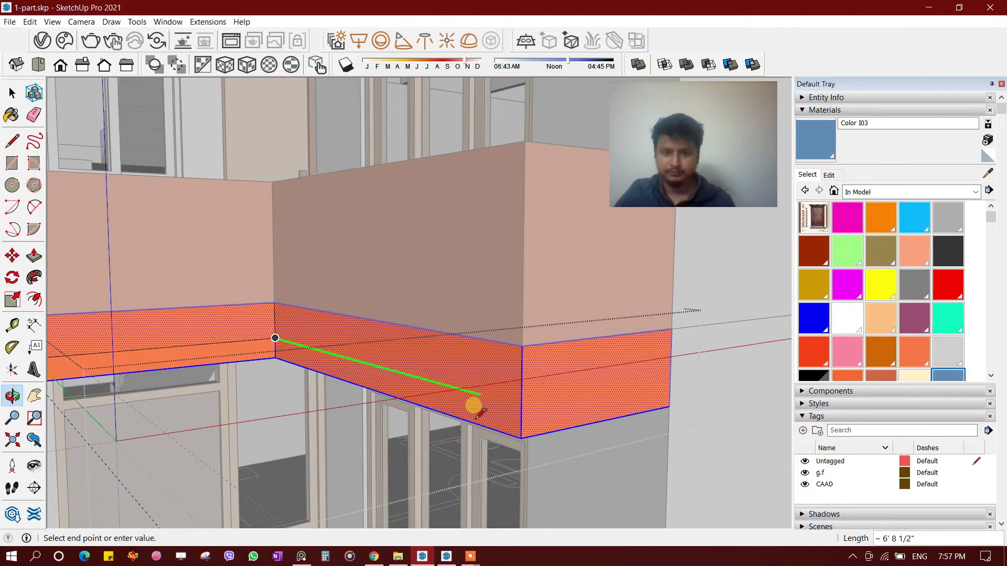
left_click(521, 405)
left_click(522, 405)
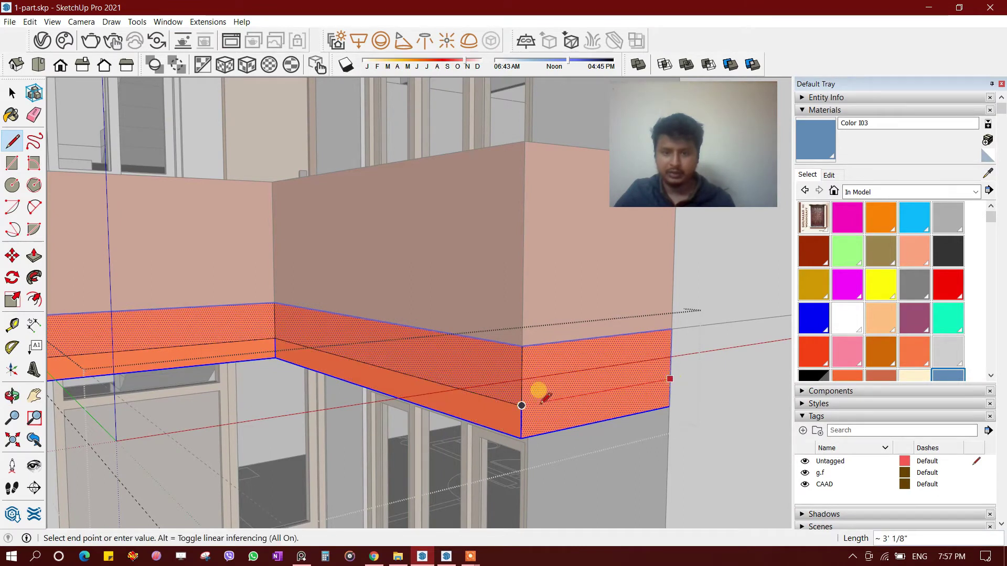
left_click(540, 398)
Select the new edges running along the band's faces
key("space")
scroll(540, 404, "up", 1)
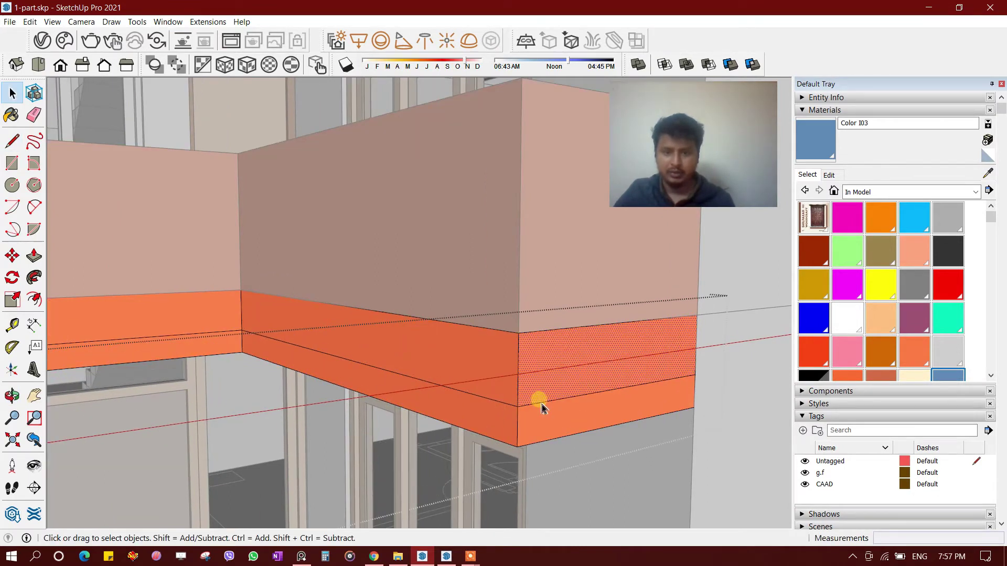
left_click(520, 404)
mouse_move(493, 408)
middle_mouse_down()
mouse_move(611, 416)
mouse_move(528, 401)
middle_mouse_up()
left_click(566, 403, "shift")
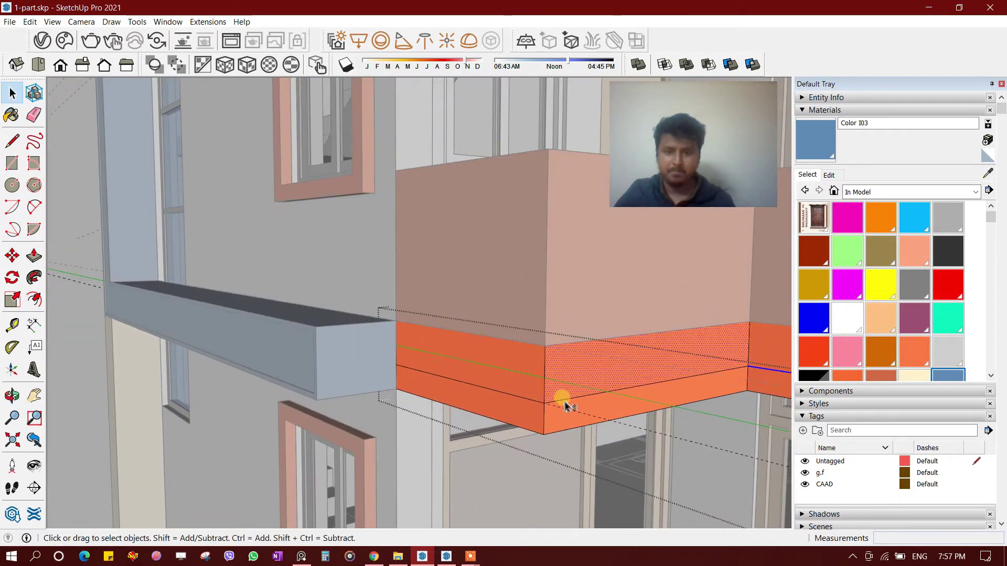
left_click(565, 401, "shift")
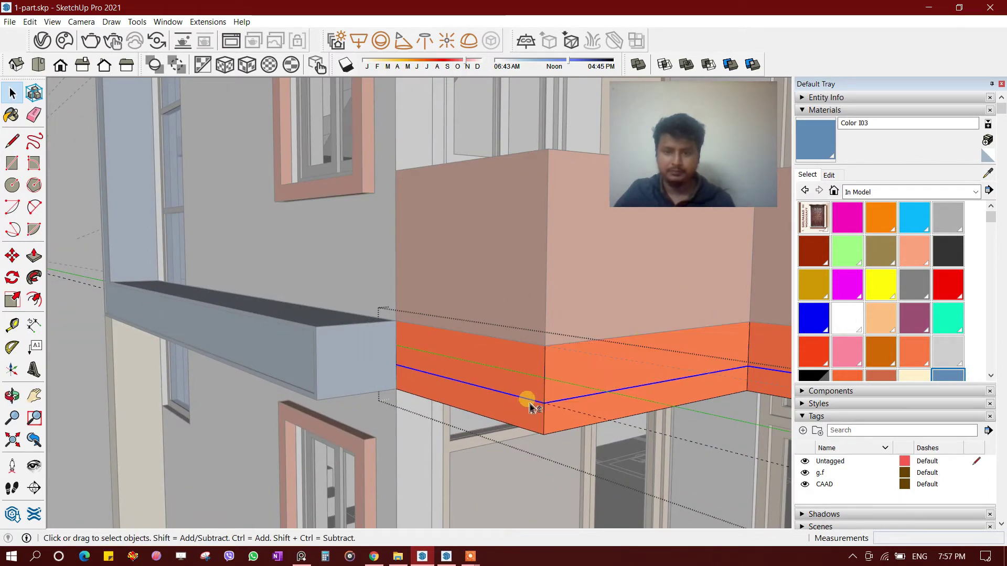
scroll(342, 342, "down", 2)
middle_click_drag(342, 341, 395, 355)
scroll(414, 386, "up", 3)
scroll(361, 394, "up", 2)
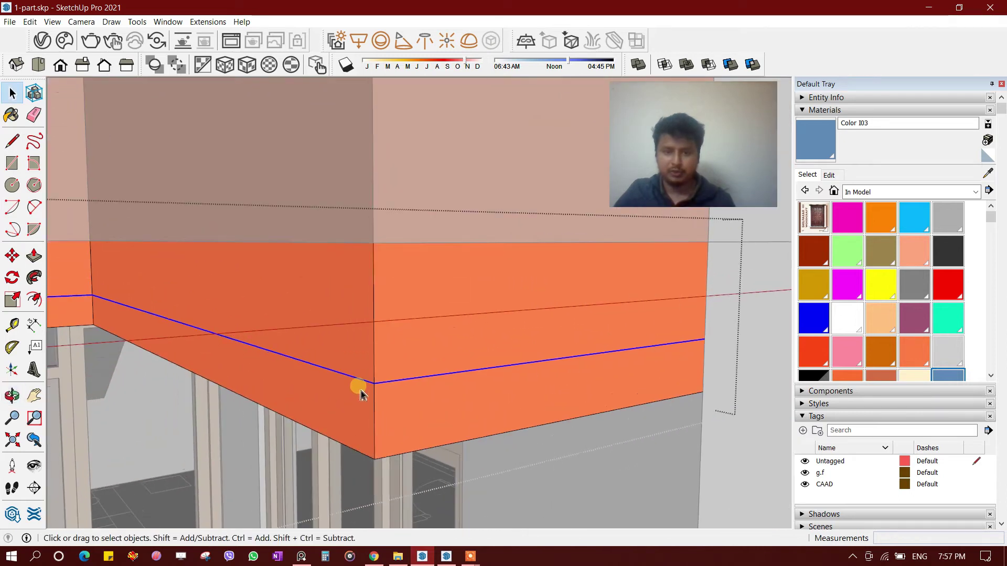
scroll(379, 386, "up", 1)
Copy the selected edges 1.5" to outline the thin strip around the band
key("m")
left_click(376, 338)
key("ctrl")
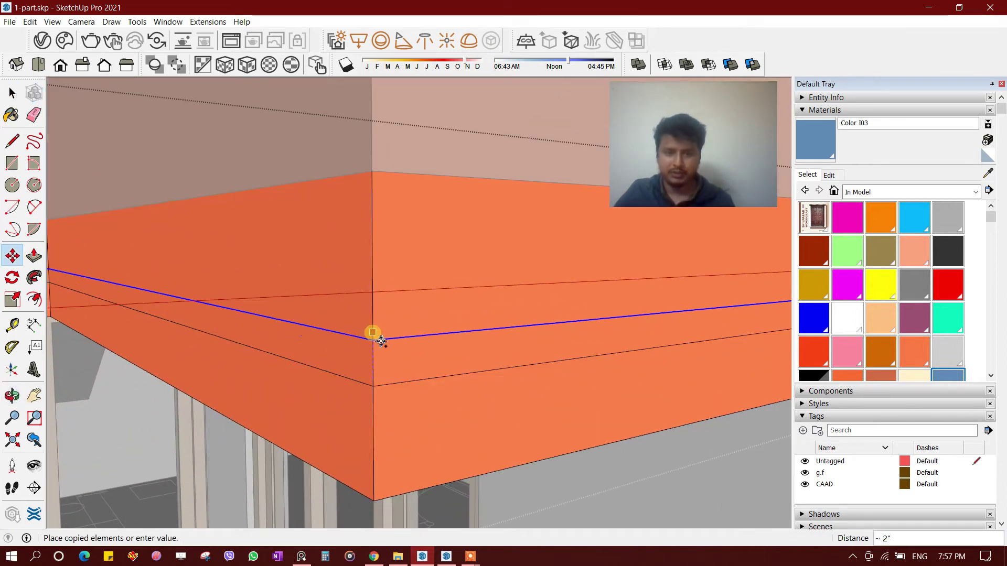
type("1")
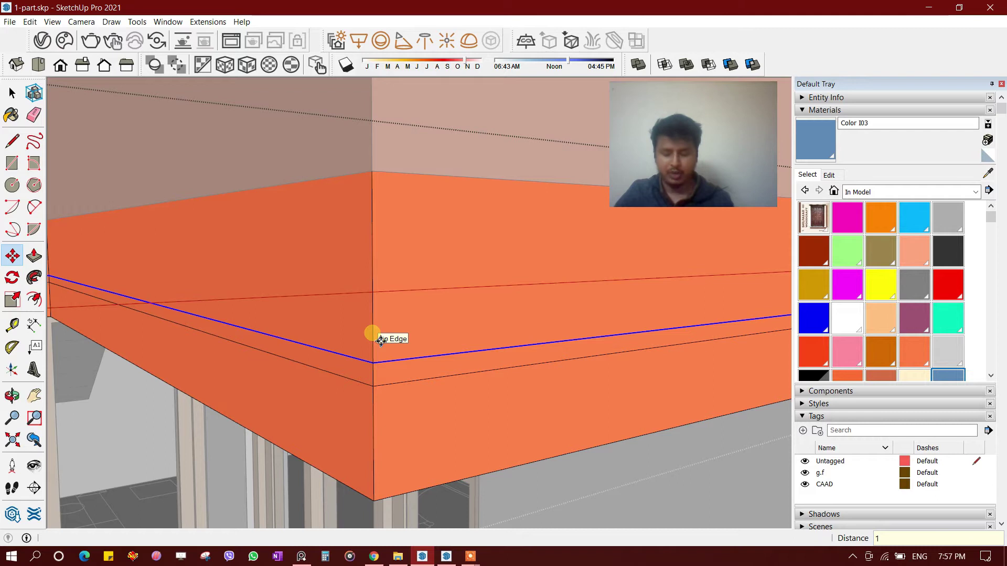
key("Return")
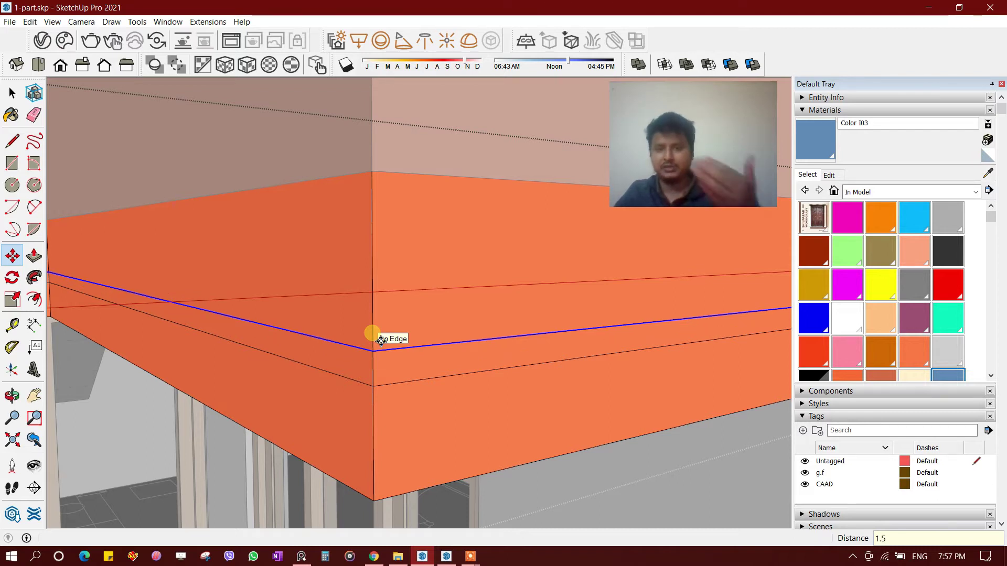
scroll(372, 335, "down", 2)
key("space")
left_click(420, 363)
Push/Pull the thin strip faces inward to form a recessed groove
middle_click_drag(421, 365, 504, 337)
key("p")
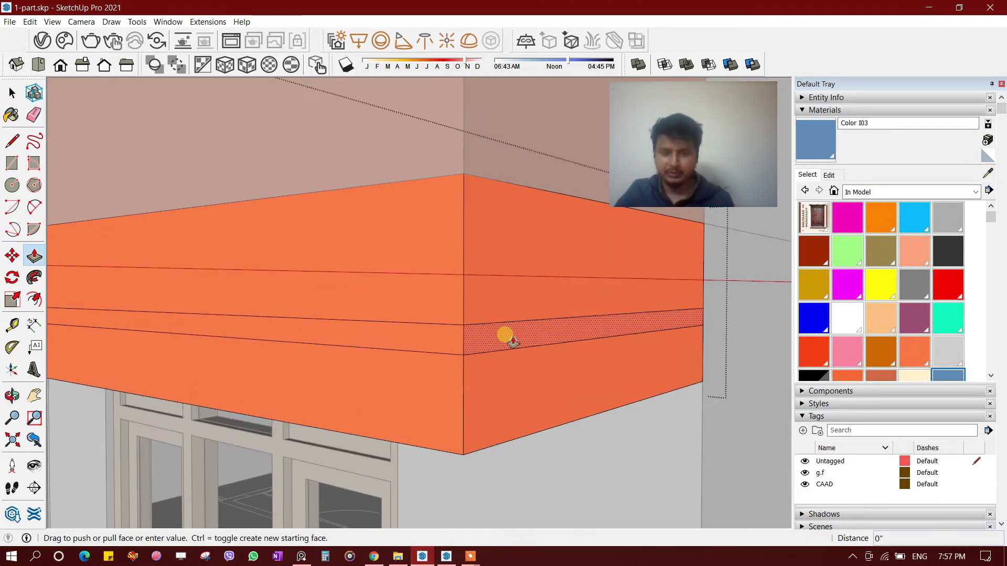
left_click(506, 341)
left_click(431, 342)
mouse_move(432, 342)
middle_mouse_down()
mouse_move(563, 362)
mouse_move(374, 313)
mouse_move(373, 342)
mouse_move(353, 316)
mouse_move(391, 315)
middle_mouse_up()
left_click(392, 315)
left_click(388, 312)
scroll(388, 312, "down", 2)
Choose Polished Concrete New from the Asphalt and Concrete materials
left_click(874, 192)
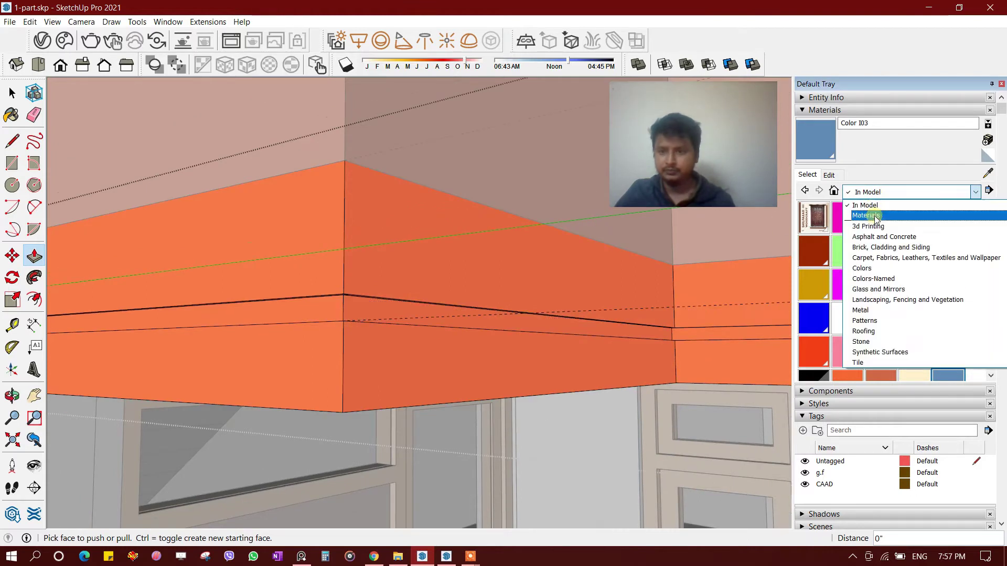
left_click(881, 237)
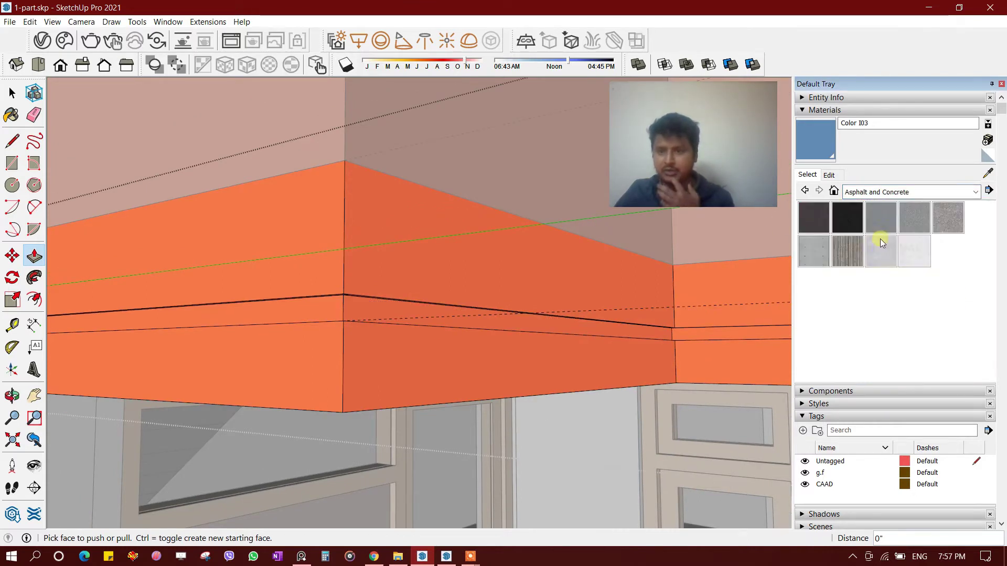
left_click(881, 251)
scroll(482, 322, "up", 2)
Paint all four recessed strip faces with Polished Concrete New
left_click(472, 317)
left_click(273, 312)
scroll(274, 312, "down", 3)
left_click(567, 331)
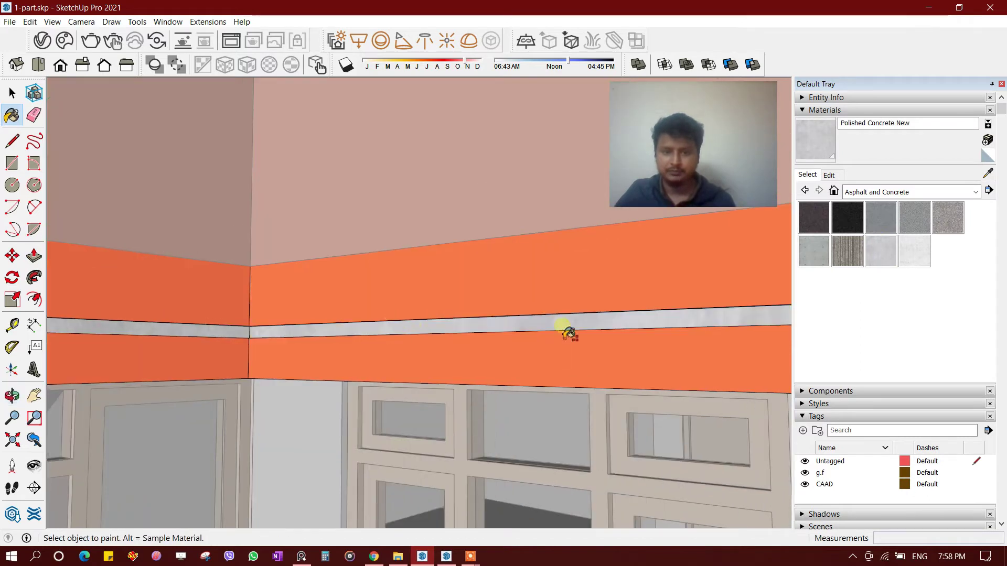
scroll(567, 331, "up", 3)
left_click(685, 308)
key("space")
mouse_move(686, 308)
middle_mouse_down()
mouse_move(600, 272)
mouse_move(519, 355)
mouse_move(567, 329)
mouse_move(575, 382)
mouse_move(450, 342)
mouse_move(440, 358)
middle_mouse_up()
scroll(565, 329, "down", 3)
middle_click_drag(456, 428, 465, 298)
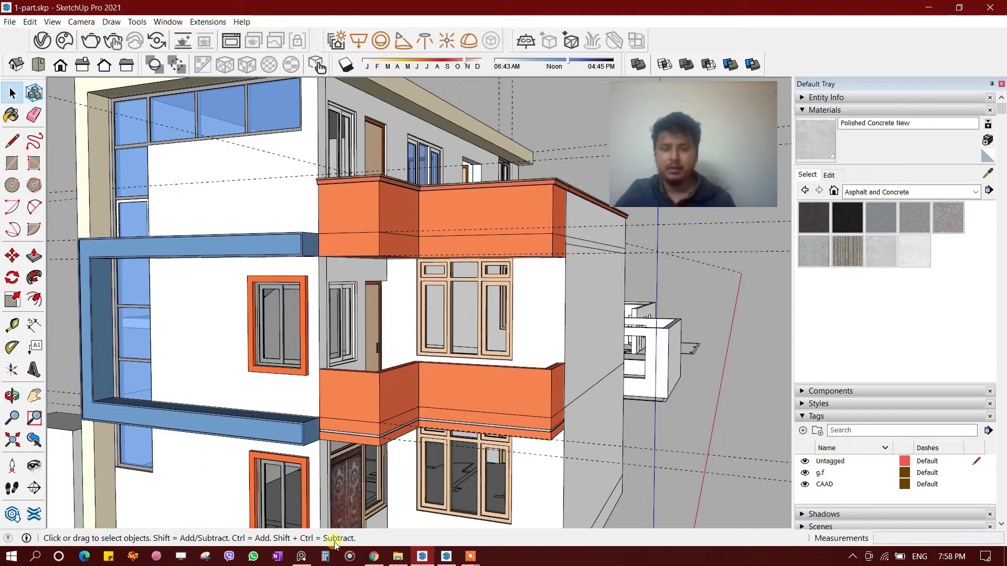
Check the reference photo of the house, then return to the model
left_click(479, 555)
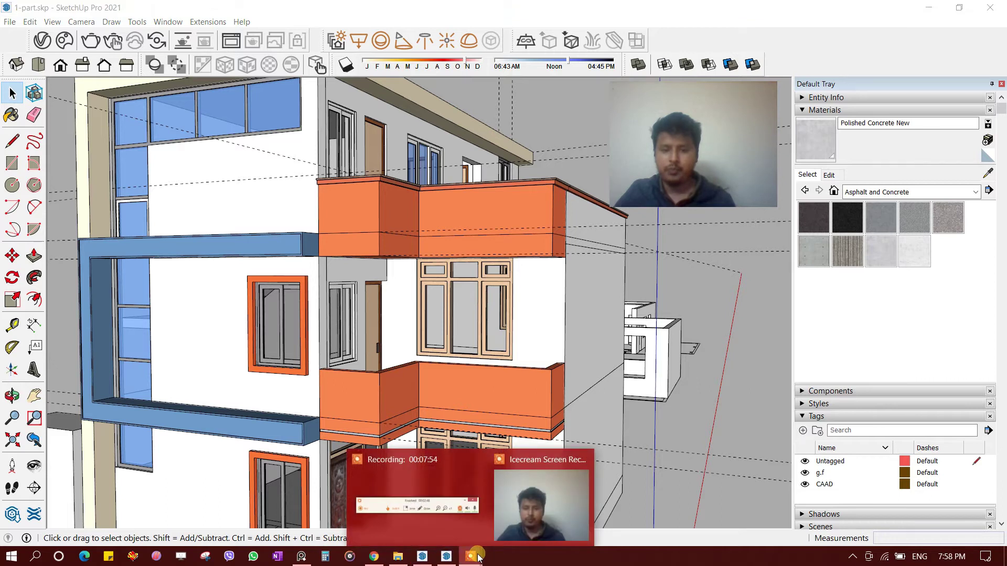
left_click(309, 555)
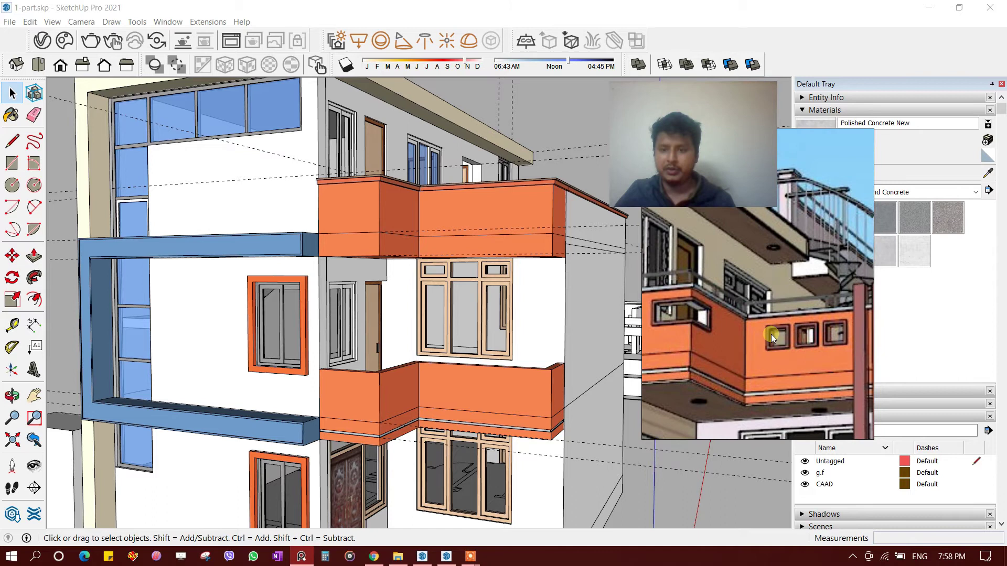
left_click(418, 404)
scroll(483, 411, "down", 3)
scroll(551, 377, "up", 3)
scroll(551, 342, "up", 3)
scroll(424, 337, "up", 2)
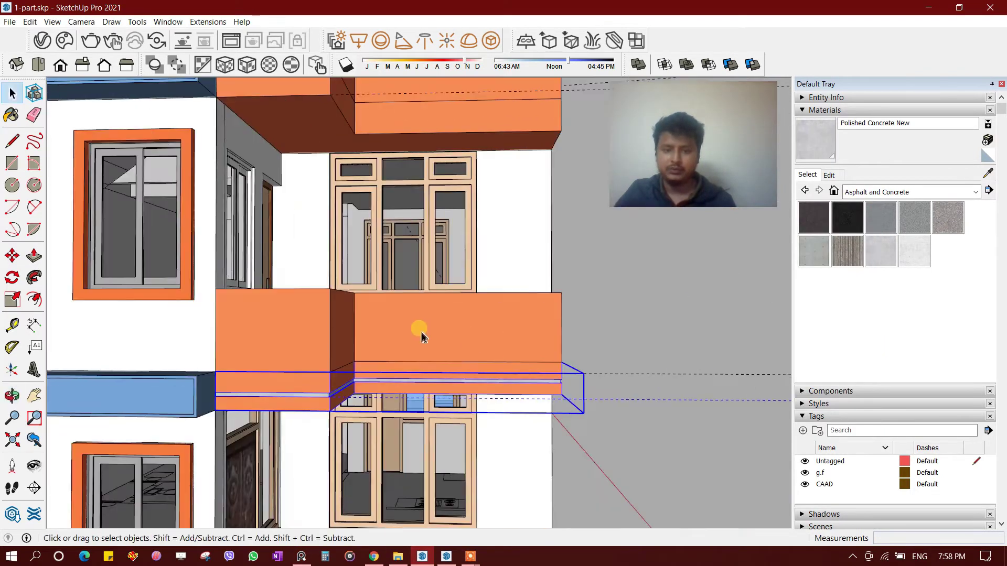
scroll(414, 330, "up", 2)
Draw a small square on the orange balcony parapet face
key("r")
left_click(400, 297)
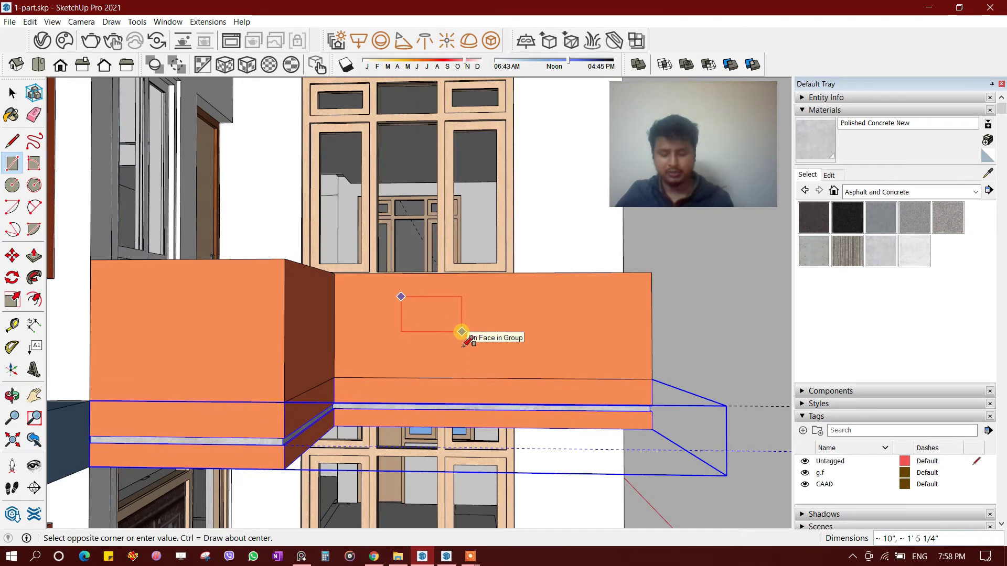
key("Return")
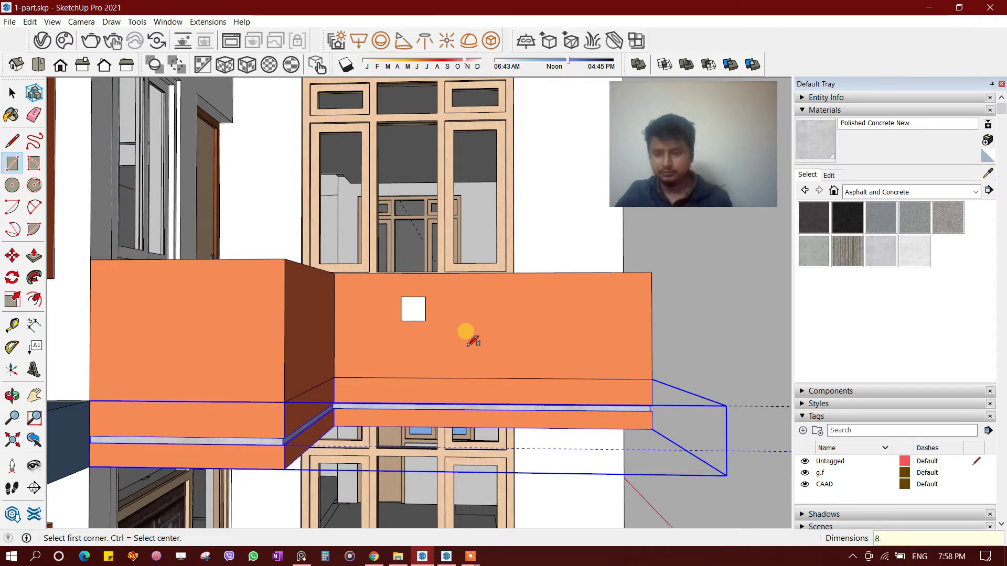
left_click(465, 332)
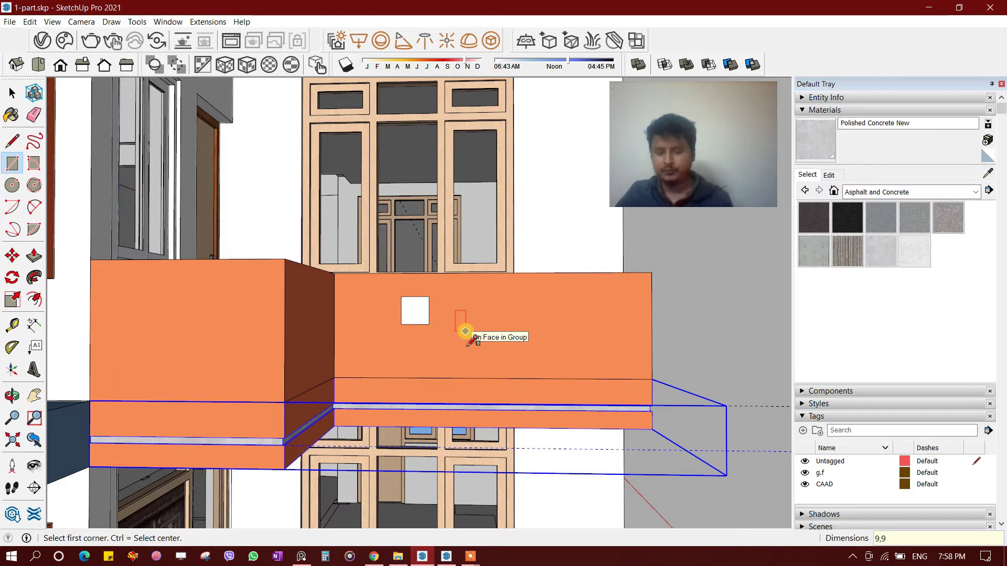
scroll(466, 332, "up", 2)
key("space")
Shift the square right and set a vertical guide 6" to its right
left_click(427, 303)
middle_click_drag(427, 303, 389, 332)
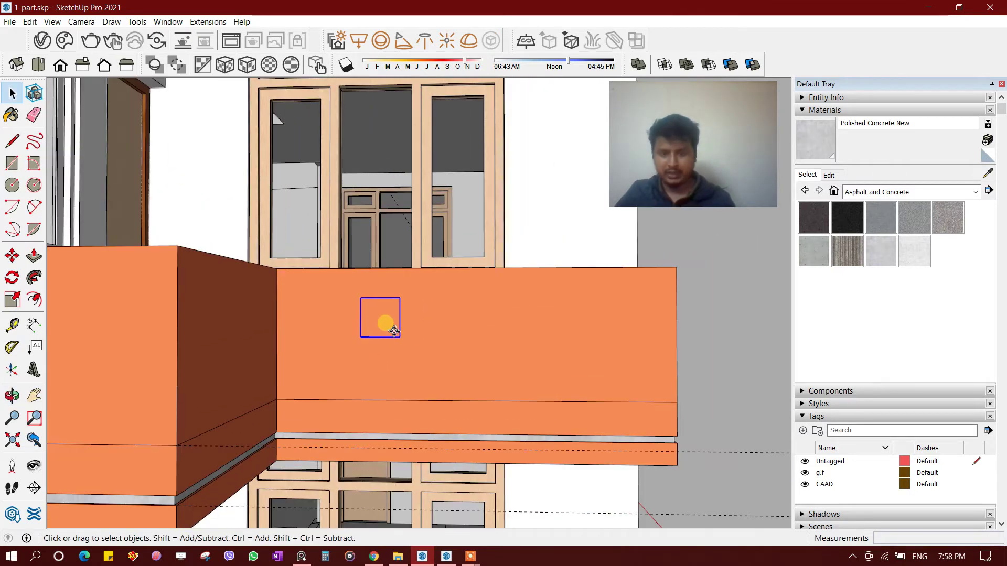
scroll(389, 332, "up", 2)
key("m")
left_click_drag(386, 330, 420, 329)
key("t")
left_click(443, 315)
type("6")
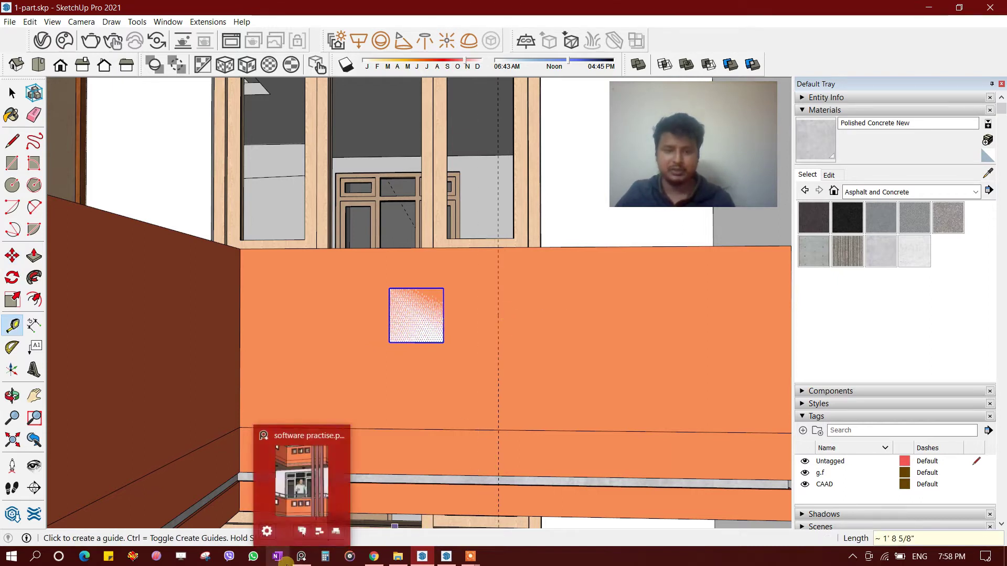
Copy the square to the guide and repeat 2x for a row of three
left_click(301, 557)
left_click(301, 556)
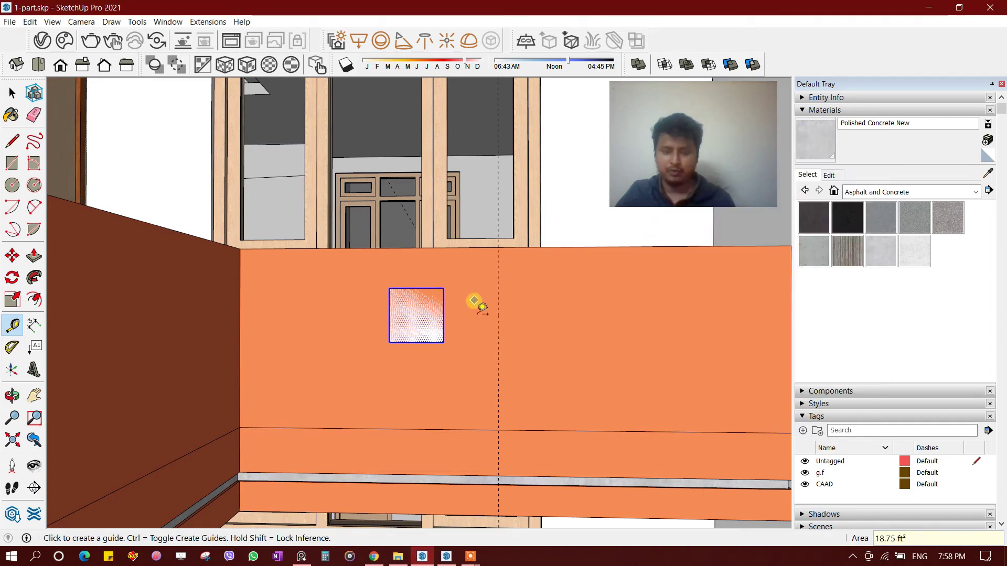
key("space")
key("m")
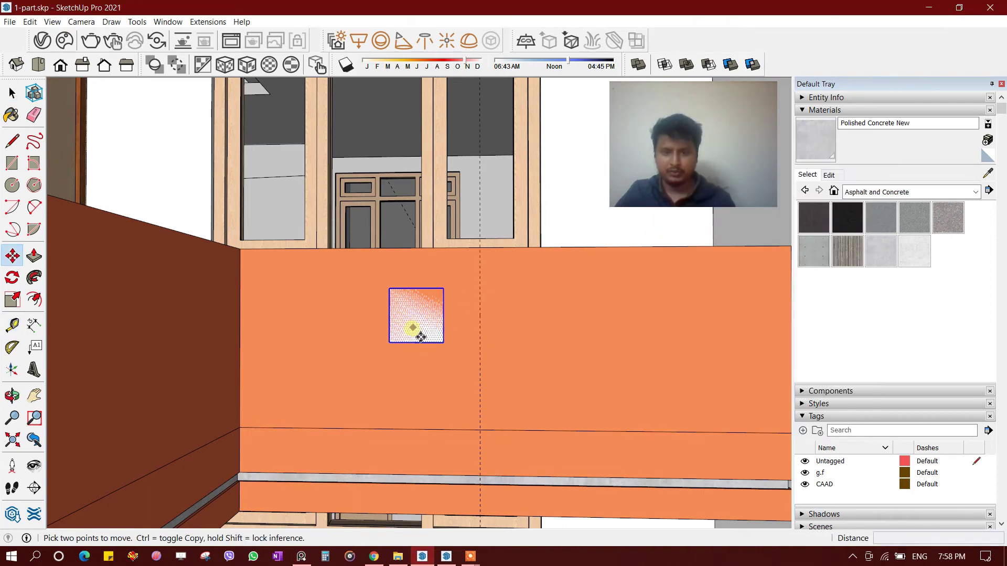
key("ctrl")
left_click(400, 353)
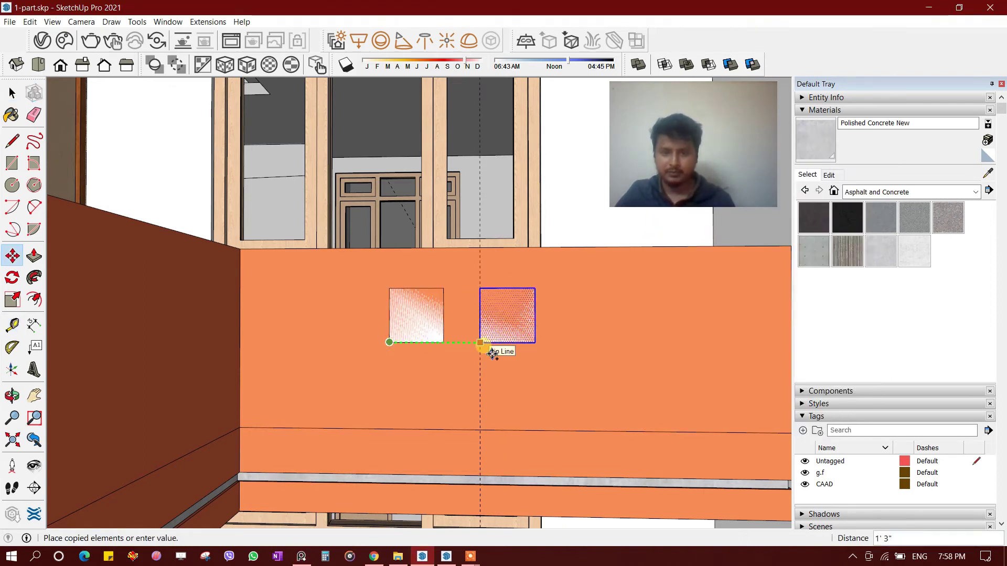
left_click(492, 353)
scroll(492, 352, "down", 1)
type("2x")
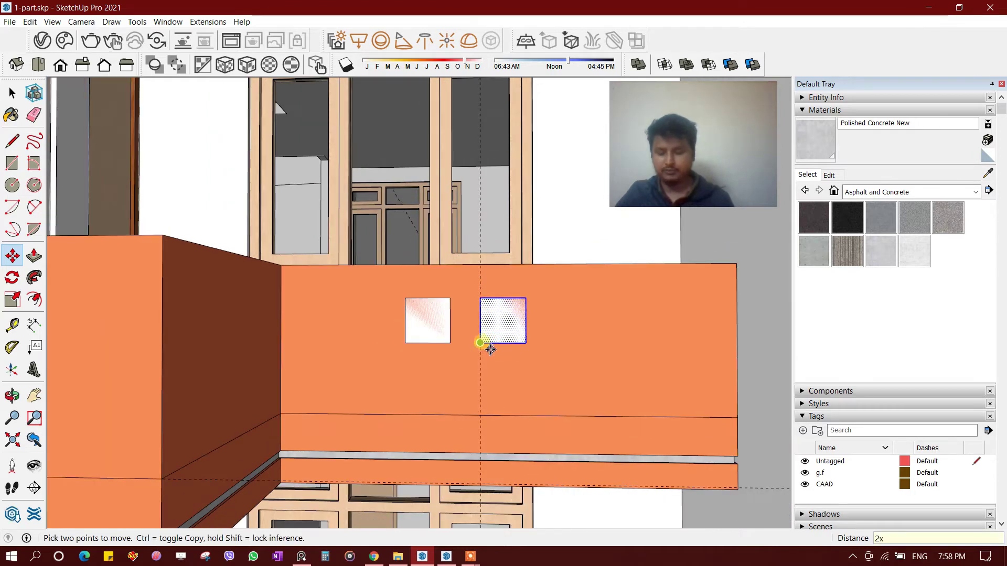
key("Return")
Cut the three squares and Paste In Place inside the parapet group
scroll(480, 343, "down", 2)
scroll(462, 331, "up", 2)
key("space")
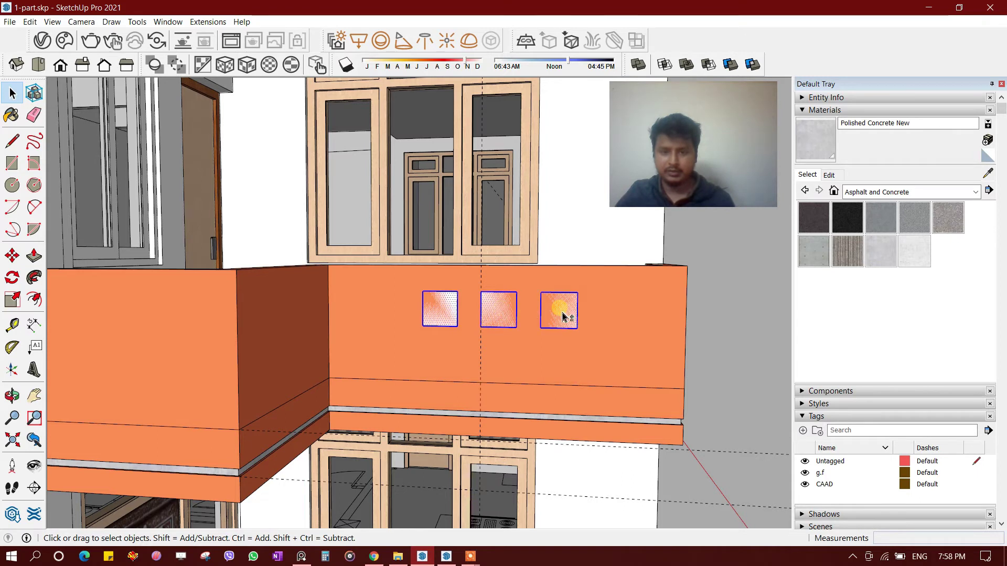
scroll(562, 316, "down", 2)
key("Delete")
left_click(513, 356)
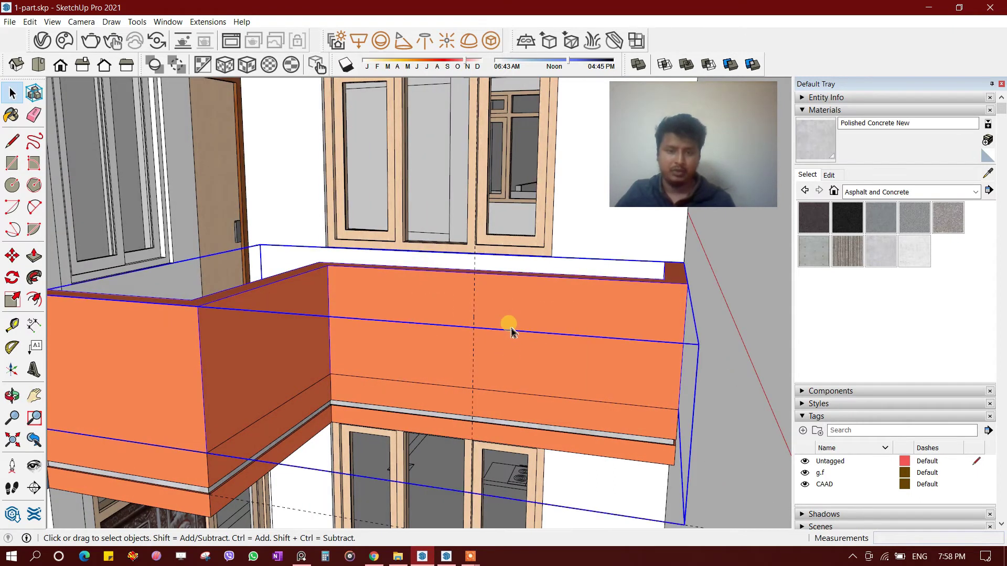
double_click(511, 331)
middle_click_drag(519, 314, 472, 325)
left_click(472, 325)
left_click(29, 21)
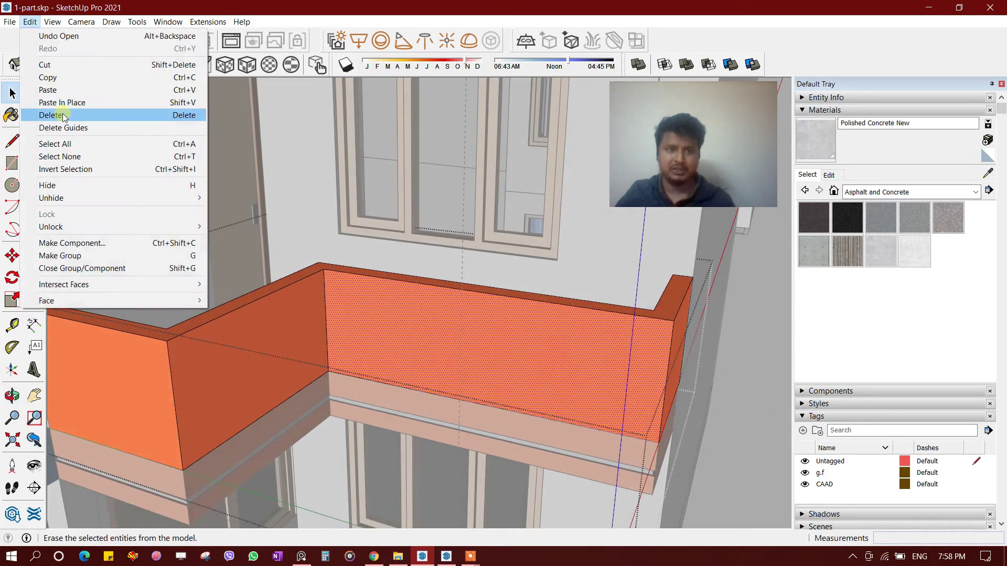
left_click(74, 103)
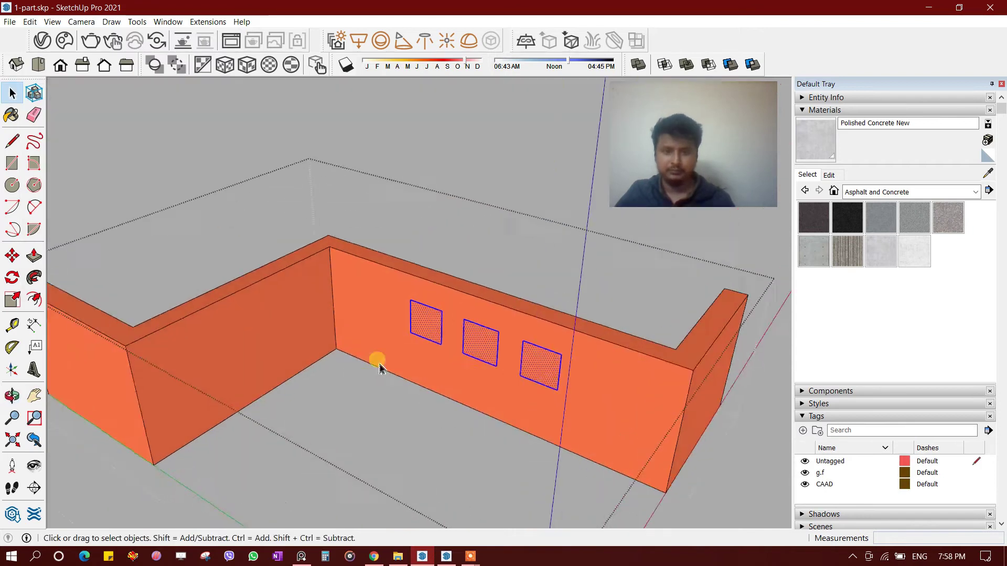
Push/Pull the first square through the parapet, then double-click the other two to match
scroll(398, 341, "up", 3)
scroll(435, 315, "up", 2)
key("p")
left_click_drag(422, 331, 469, 305)
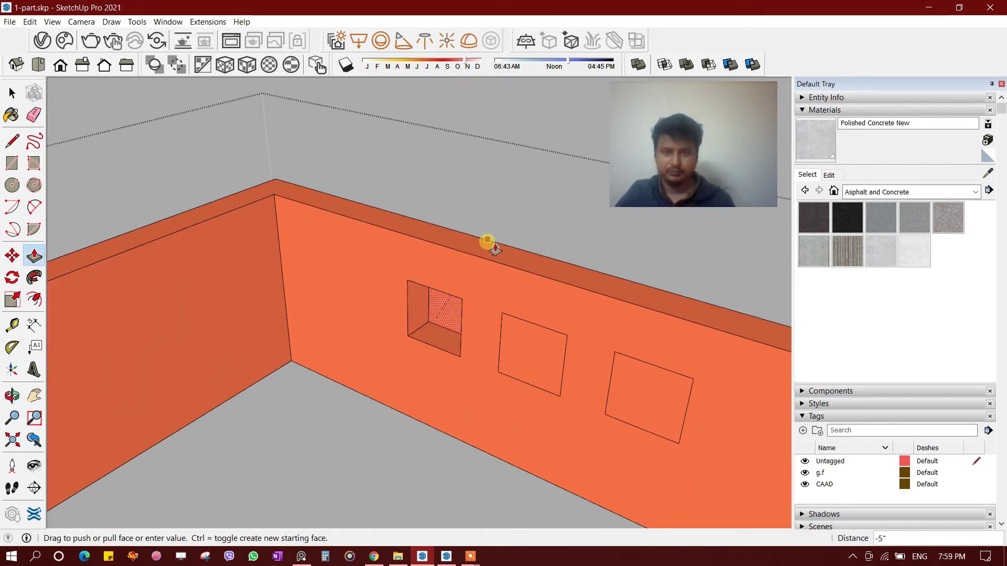
left_click_drag(491, 255, 488, 241)
double_click(565, 361)
scroll(573, 364, "down", 2)
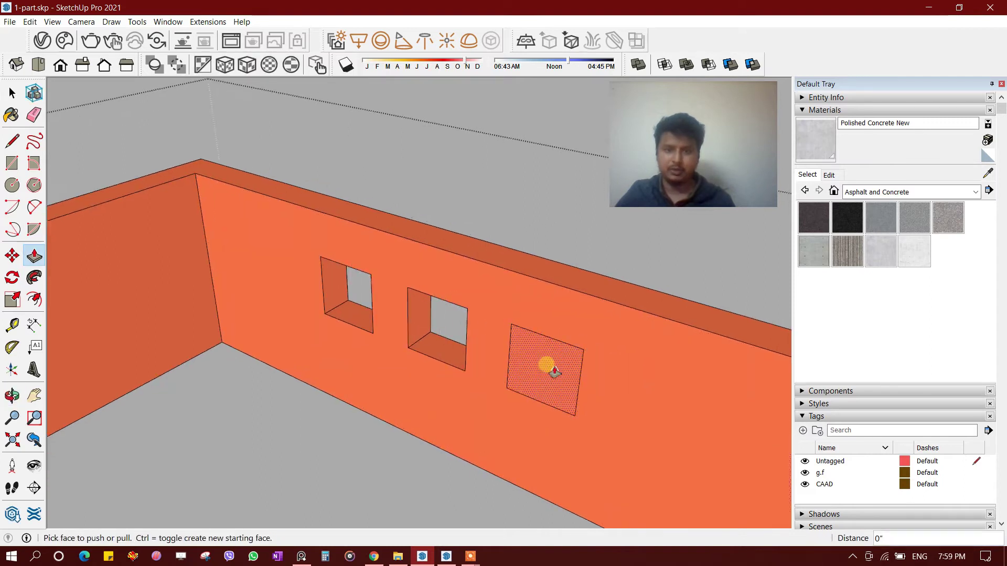
double_click(532, 361)
key("space")
scroll(446, 299, "down", 6)
scroll(597, 212, "up", 3)
scroll(598, 211, "down", 2)
middle_click_drag(449, 322, 488, 279)
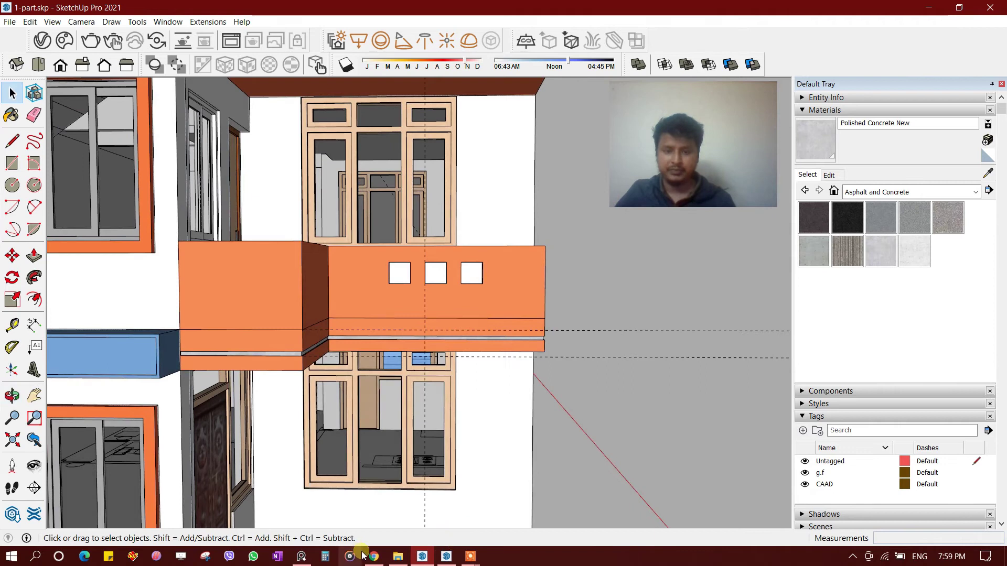
Compare with the reference image and orbit toward the balcony parapet
left_click(301, 556)
scroll(506, 367, "down", 2)
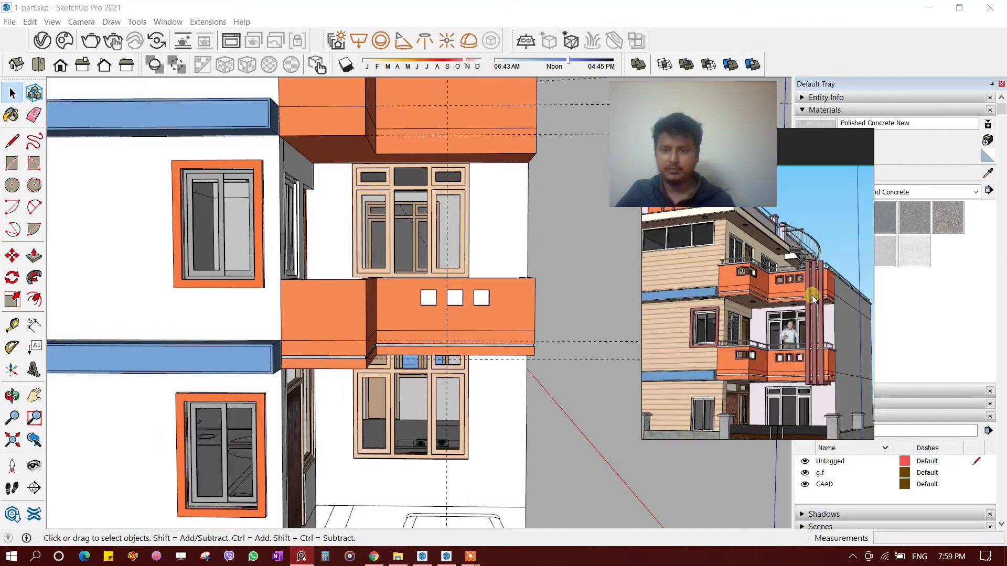
left_click(614, 392)
scroll(524, 367, "up", 3)
middle_click_drag(450, 348, 483, 198)
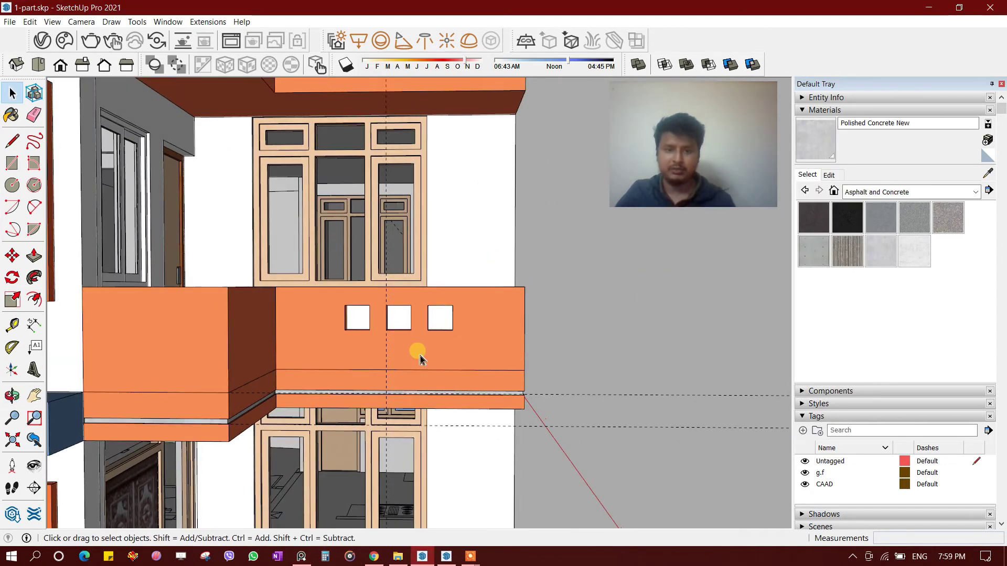
Inside the parapet group, move the three openings 6" left, then close the group
double_click(374, 351)
left_click_drag(365, 310, 475, 361)
scroll(440, 366, "up", 2)
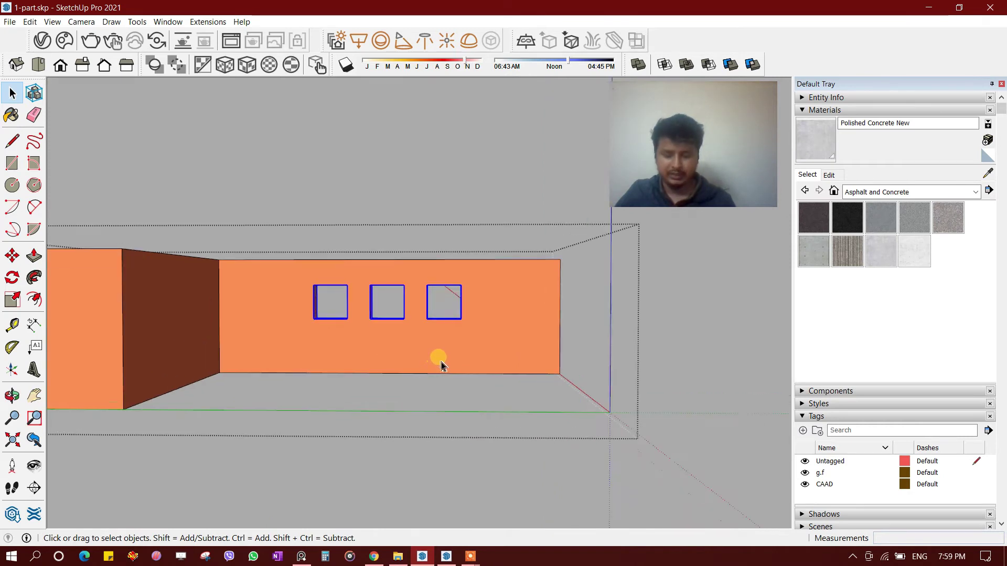
key("m")
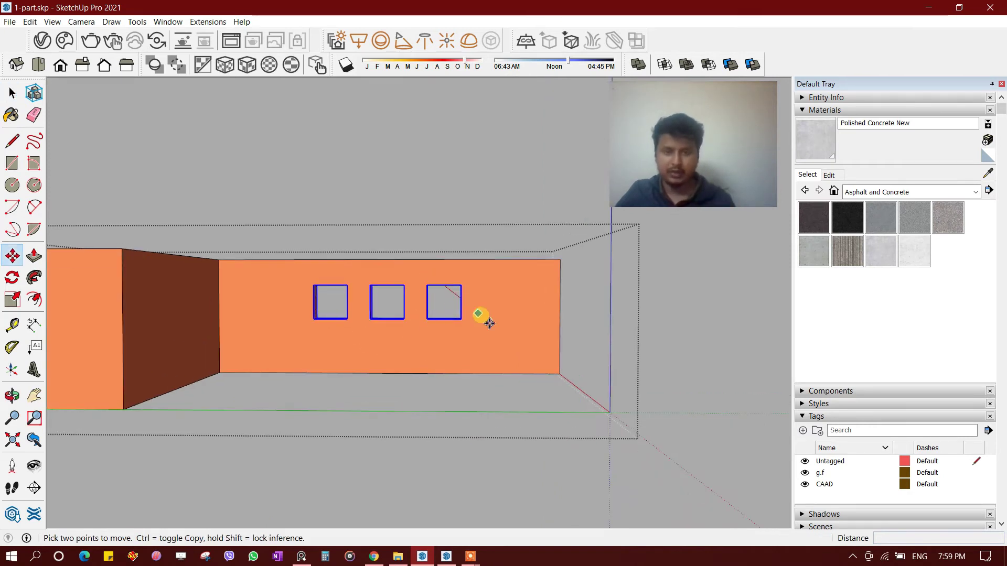
left_click(459, 315)
key("Return")
scroll(466, 321, "down", 3)
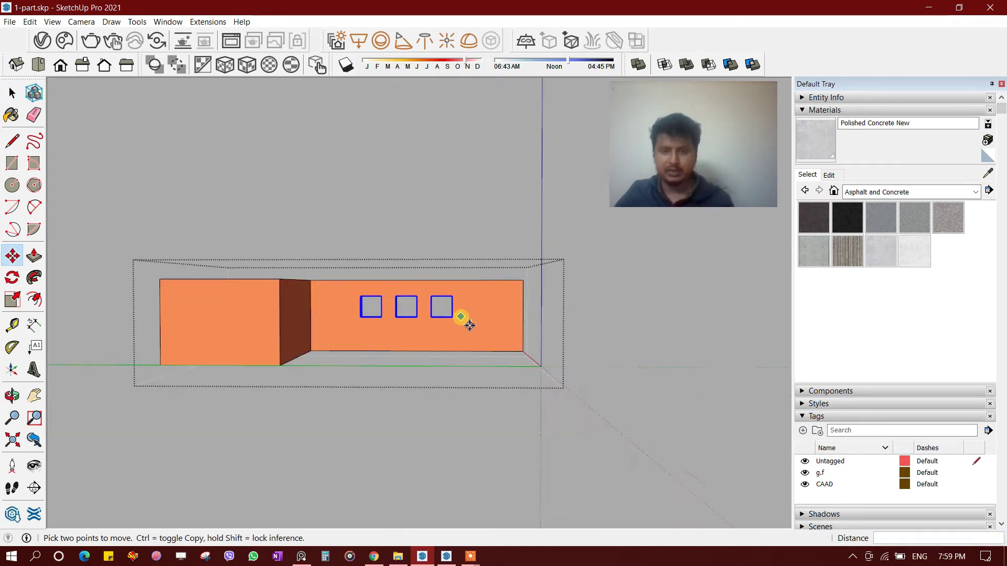
key("Escape")
key("Escape")
Orbit out to the whole facade and compare it with the reference image
mouse_move(428, 330)
middle_mouse_down()
mouse_move(254, 342)
mouse_move(367, 357)
middle_mouse_up()
key("space")
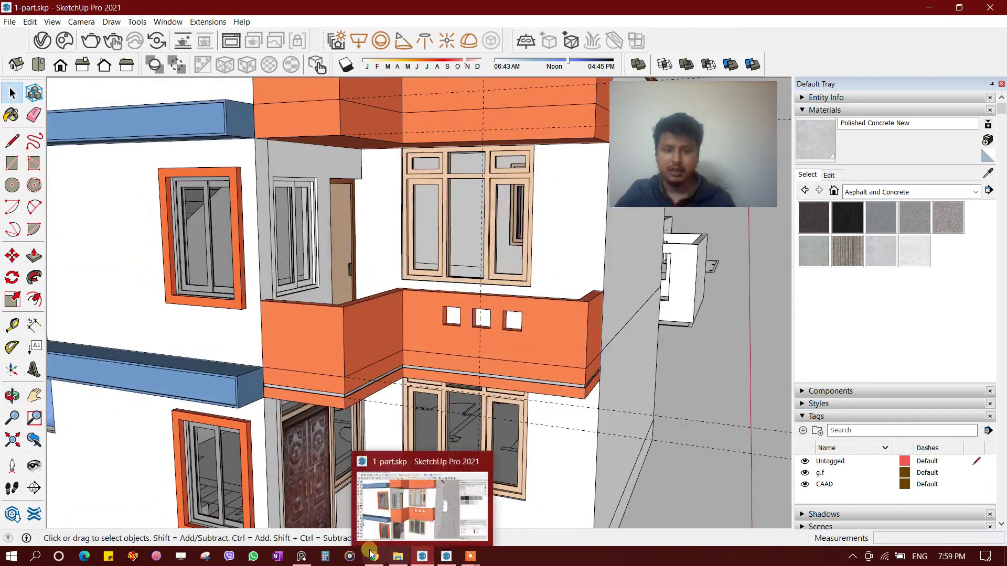
left_click(471, 556)
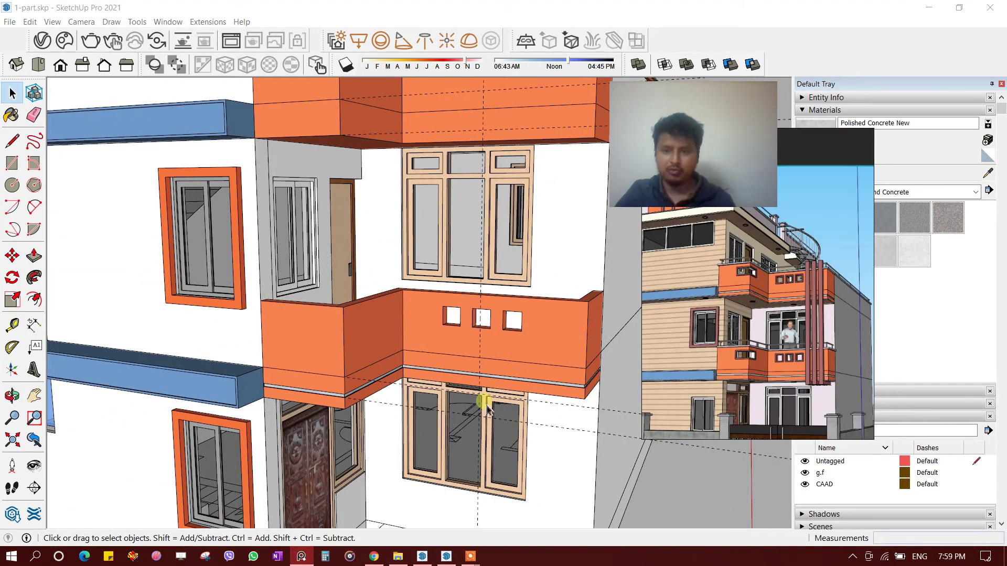
scroll(483, 383, "up", 2)
scroll(476, 353, "up", 2)
scroll(374, 233, "up", 2)
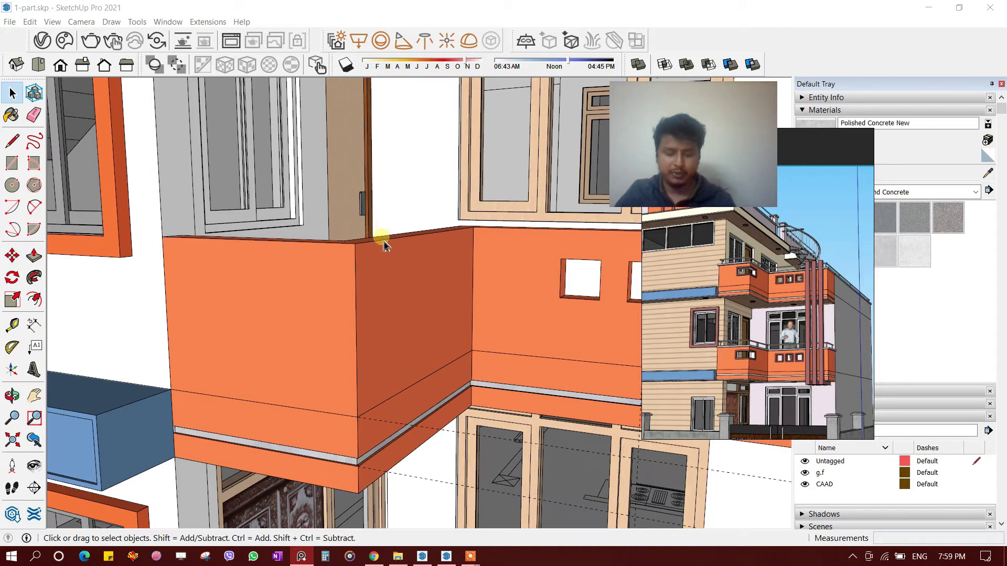
Place a Tape Measure guide below the parapet's top edge and open the parapet group for editing
left_click(400, 287)
key("t")
left_click(392, 239)
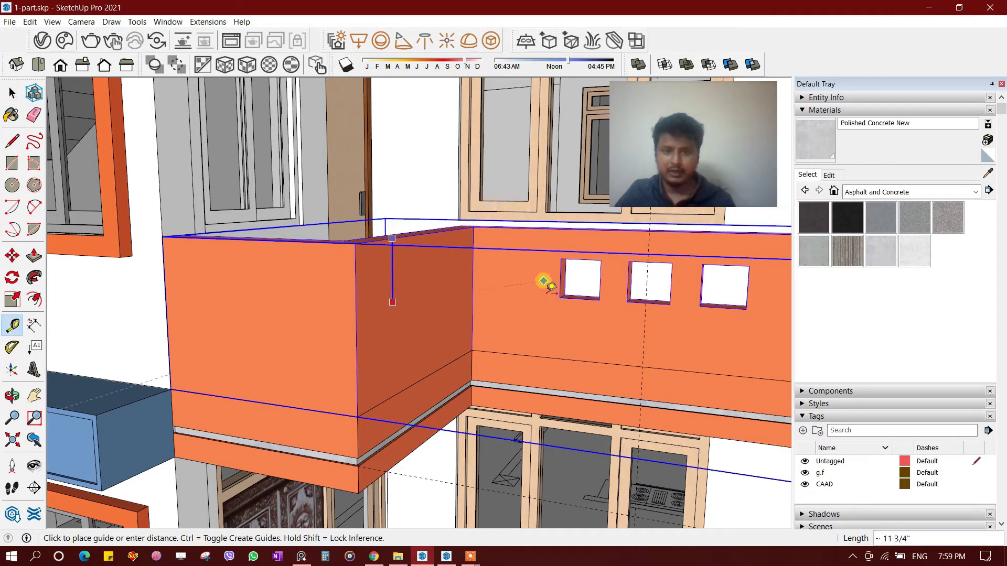
left_click(561, 258)
left_click(391, 270)
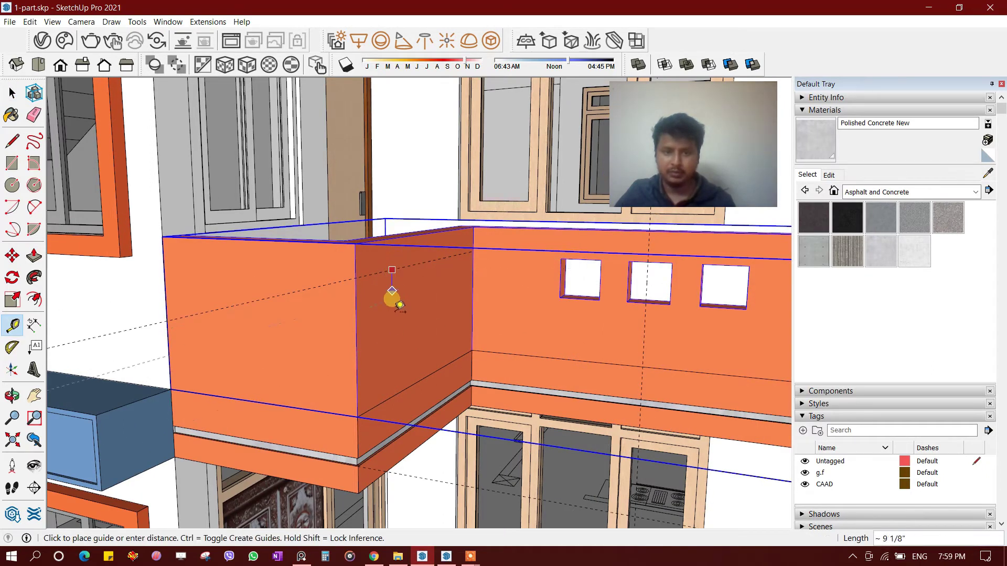
key("Escape")
scroll(284, 321, "up", 3)
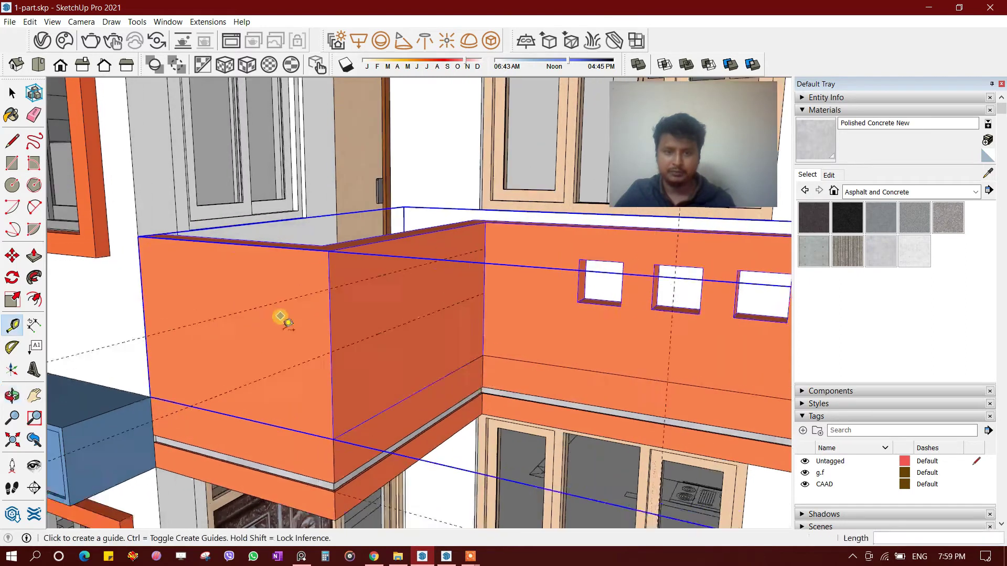
scroll(281, 317, "up", 2)
key("space")
double_click(362, 317)
scroll(347, 315, "up", 2)
Draw matching rectangles on the side and front faces of the parapet corner, aligned to new guides
key("r")
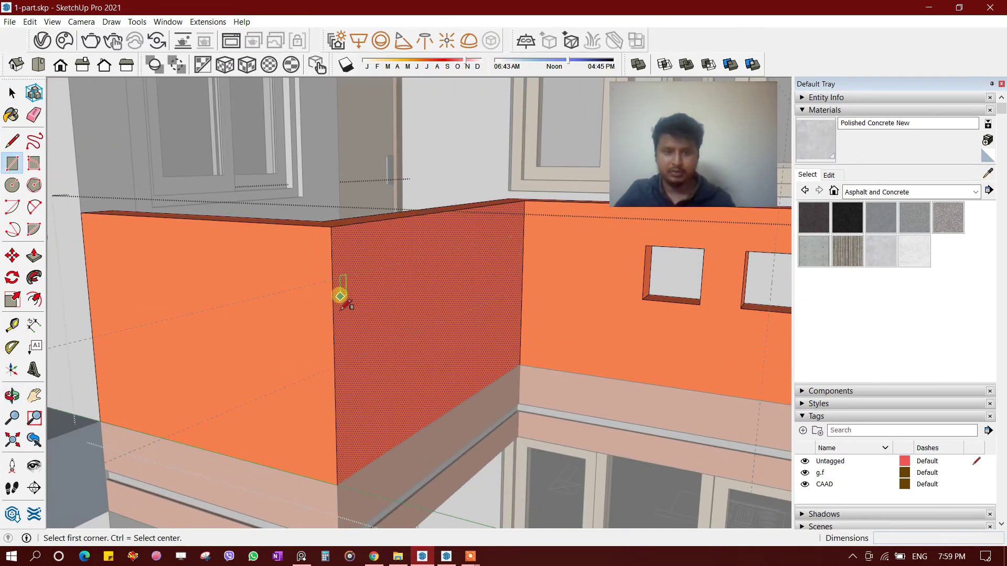
left_click(332, 279)
left_click(421, 331)
key("t")
left_click(332, 279)
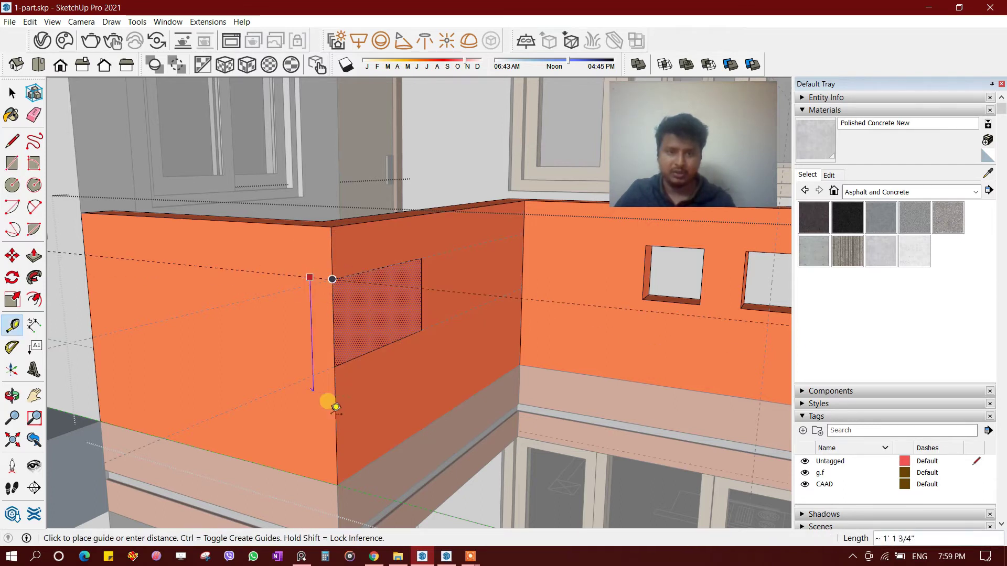
left_click(334, 366)
key("r")
left_click(230, 269)
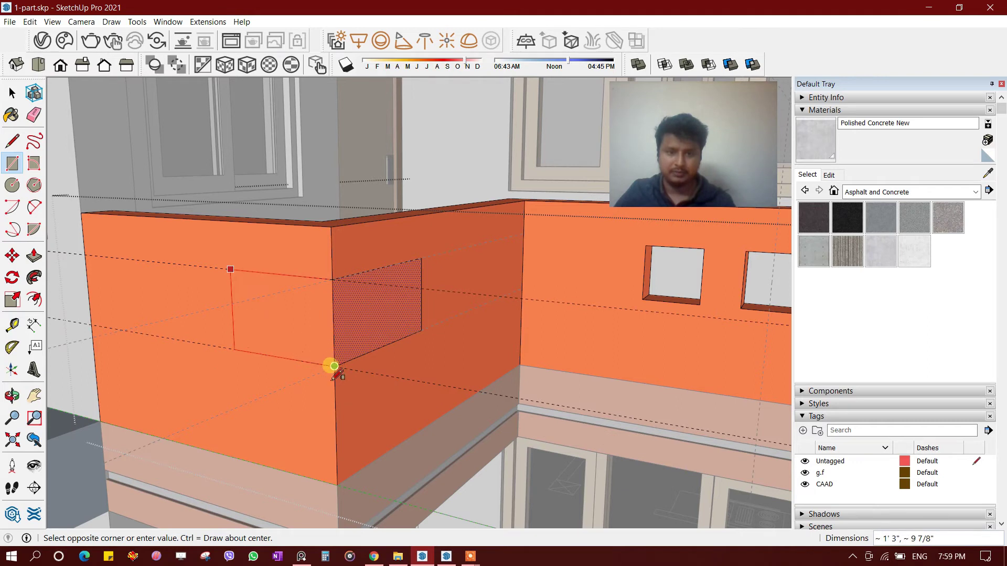
left_click(334, 366)
Push both corner rectangles through the parapet wall and erase the leftover edges
key("space")
middle_click_drag(292, 326, 266, 355)
key("p")
left_click(268, 346)
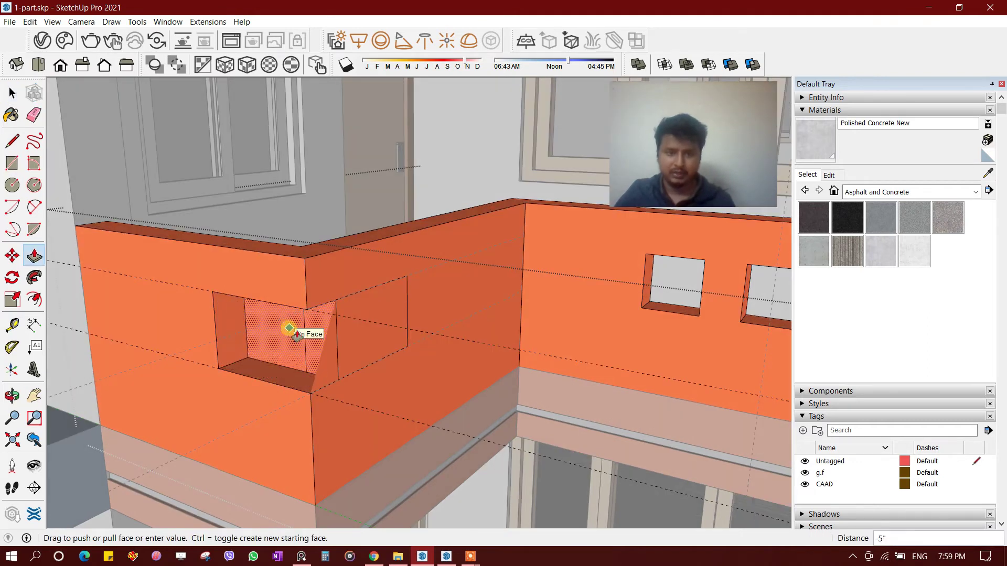
left_click(289, 329)
double_click(371, 338)
key("e")
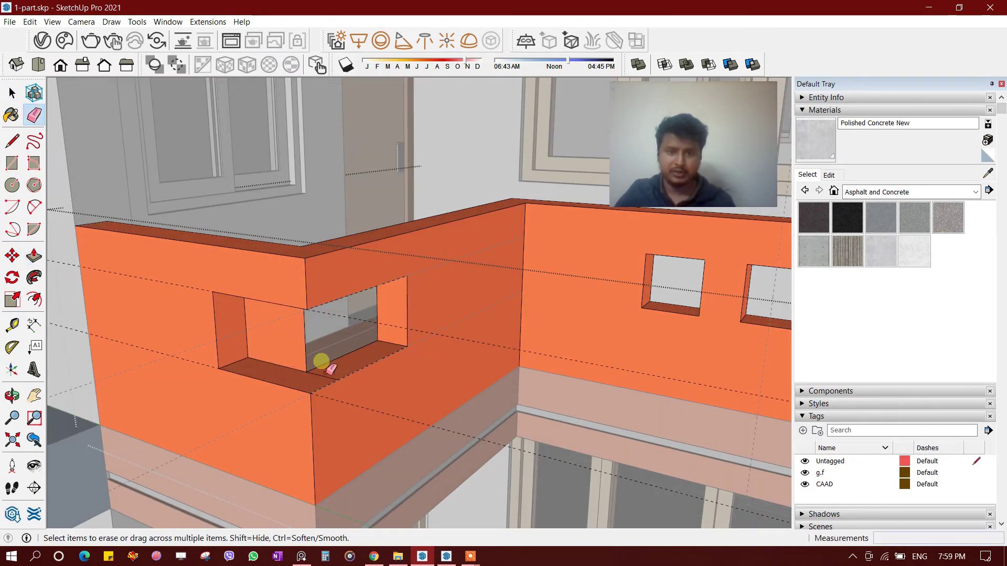
mouse_move(297, 354)
middle_mouse_down()
mouse_move(317, 378)
mouse_move(307, 373)
mouse_move(337, 322)
mouse_move(371, 345)
mouse_move(400, 288)
mouse_move(366, 269)
middle_mouse_up()
scroll(377, 236, "up", 5)
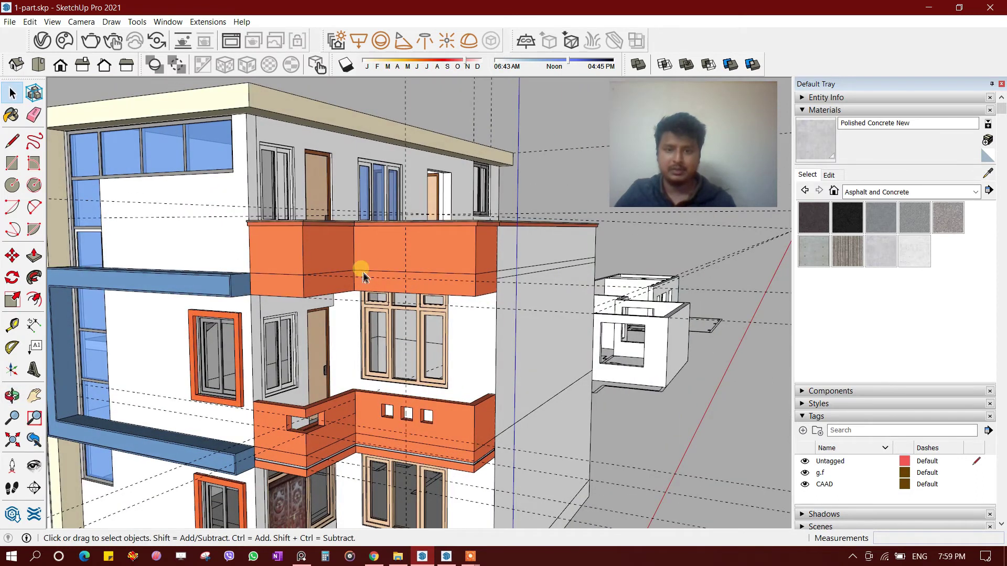
Zoom in on the lower orange parapet and draw a rectangle closing the first square vent
scroll(314, 453, "up", 3)
mouse_move(292, 443)
middle_mouse_down()
mouse_move(348, 371)
mouse_move(337, 353)
middle_mouse_up()
scroll(530, 375, "up", 2)
mouse_move(530, 375)
middle_mouse_down()
mouse_move(493, 360)
mouse_move(456, 376)
mouse_move(465, 353)
mouse_move(494, 391)
middle_mouse_up()
scroll(495, 391, "down", 5)
mouse_move(356, 382)
middle_mouse_down()
mouse_move(401, 285)
mouse_move(437, 297)
middle_mouse_up()
scroll(513, 306, "up", 5)
scroll(449, 410, "up", 3)
scroll(438, 353, "up", 2)
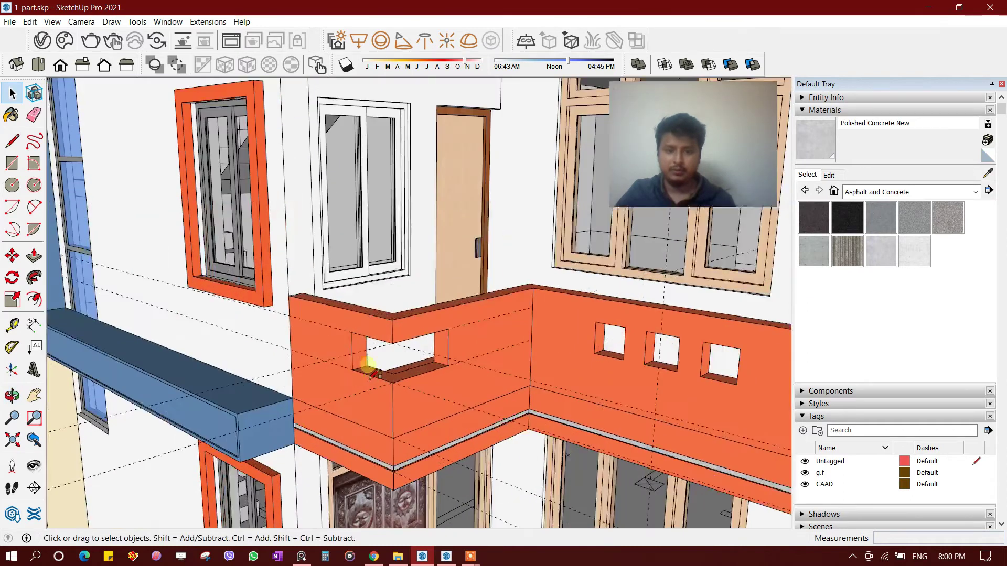
scroll(588, 322, "up", 1)
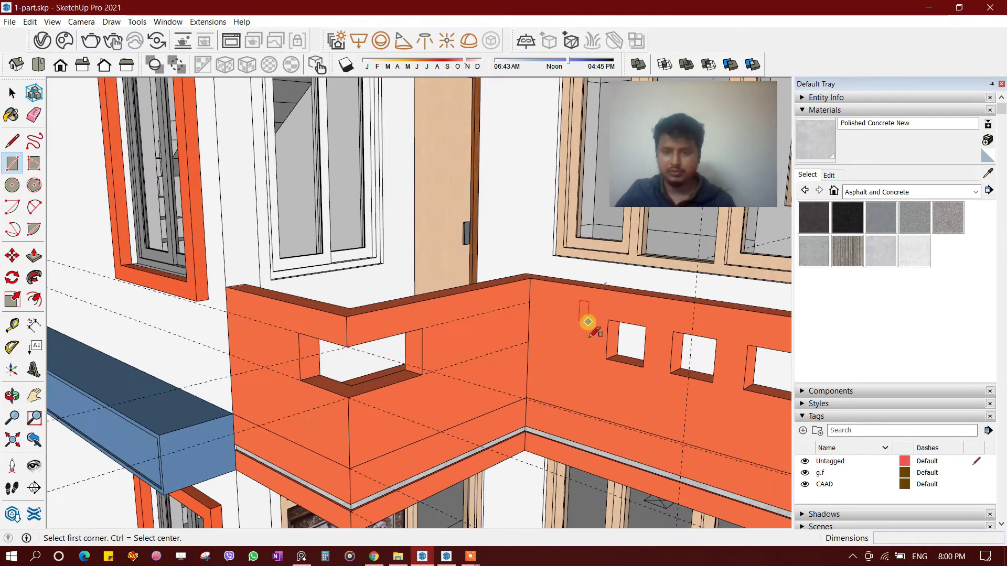
left_click(643, 366)
scroll(551, 367, "up", 2)
Offset the vent rectangle into a ring, erase its inner face, and pull the ring out 1"
key("space")
left_click(556, 351)
key("f")
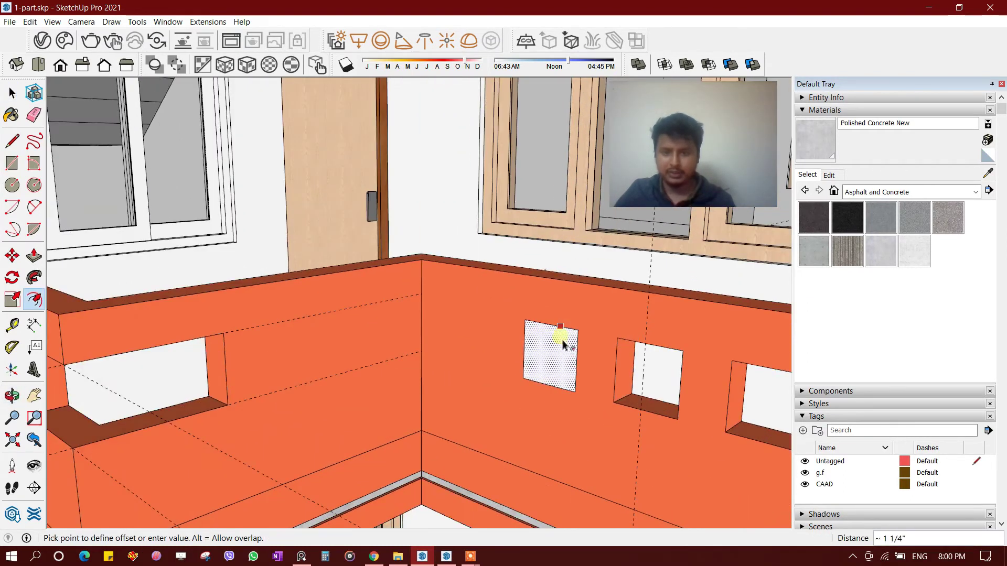
key("space")
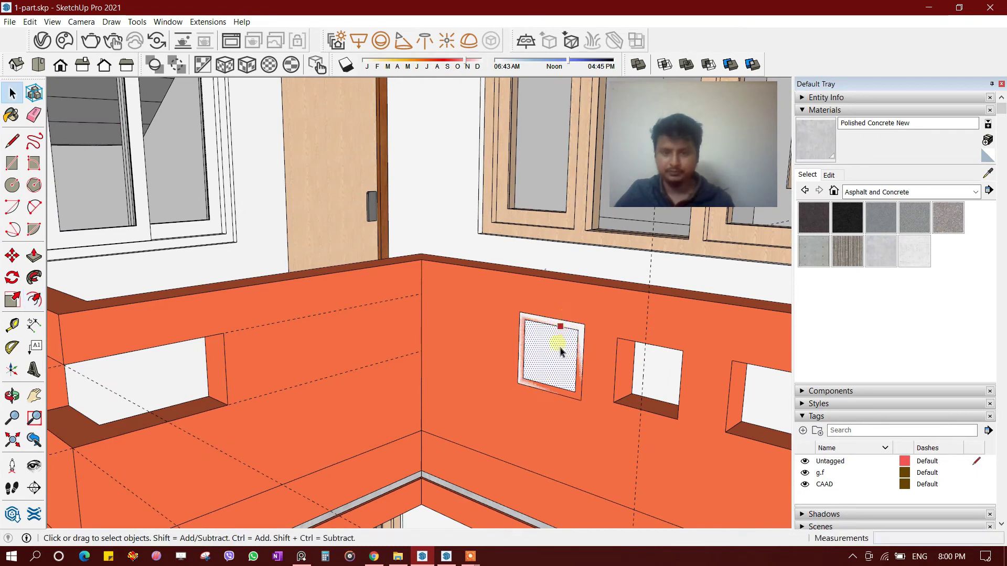
right_click(573, 349)
left_click(586, 379)
scroll(583, 355, "up", 2)
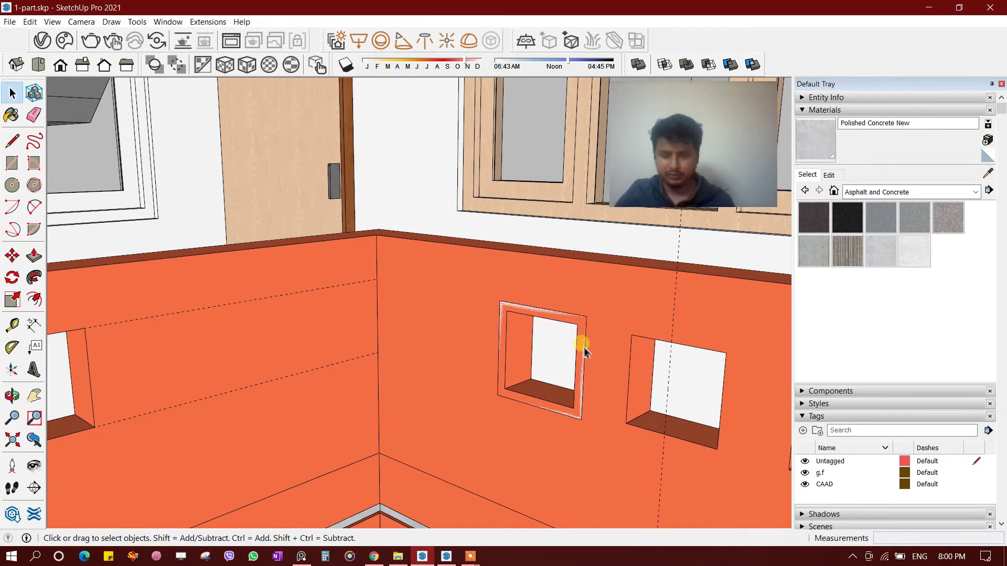
key("p")
left_click(580, 341)
left_click(573, 366)
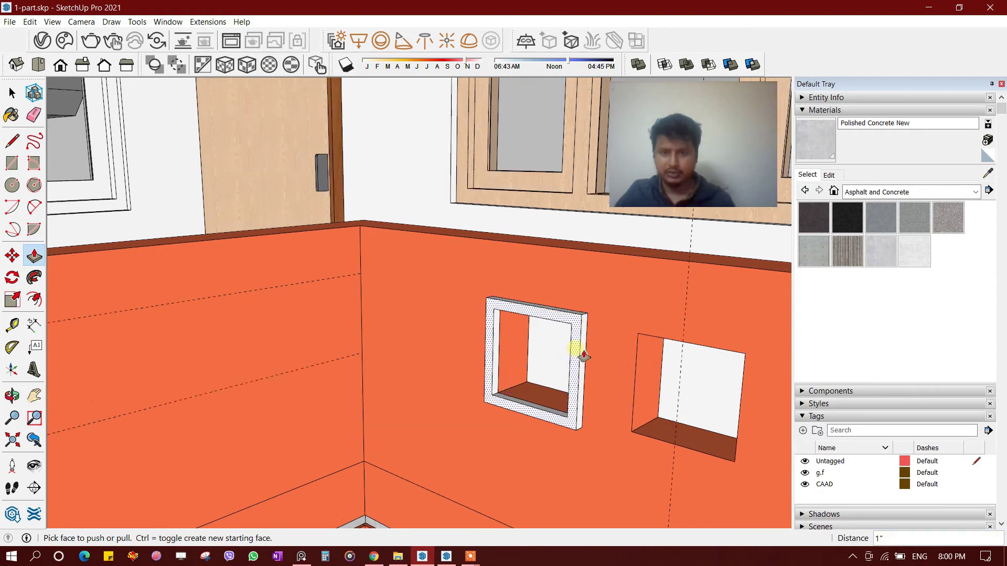
key("space")
Sample the balcony's orange Color B06 and paint the new frame with it
scroll(493, 388, "down", 3)
scroll(499, 390, "down", 3)
key("b")
scroll(479, 214, "down", 3)
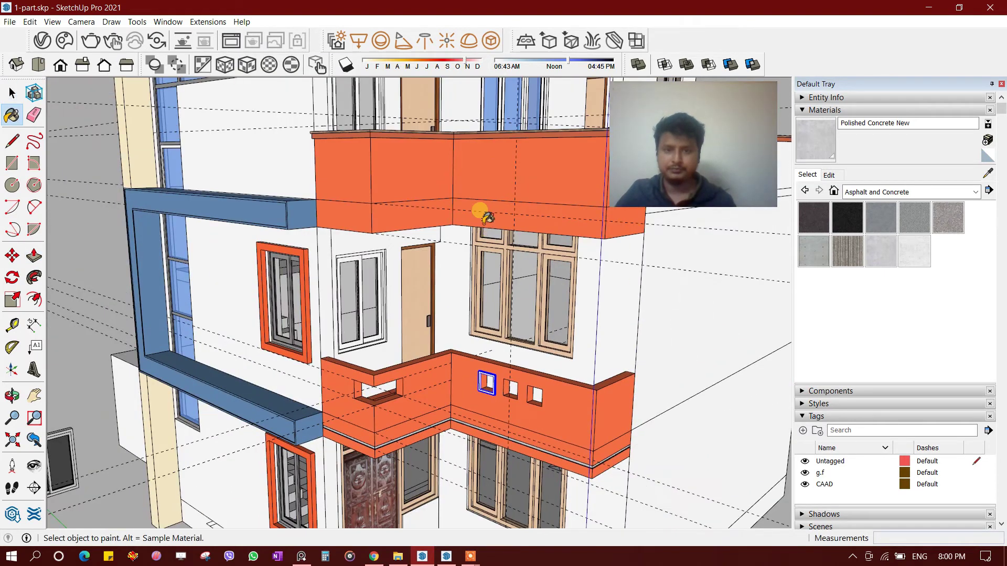
scroll(499, 131, "up", 3)
left_click(499, 130, "alt")
scroll(414, 357, "up", 4)
scroll(414, 357, "up", 3)
left_click(478, 330)
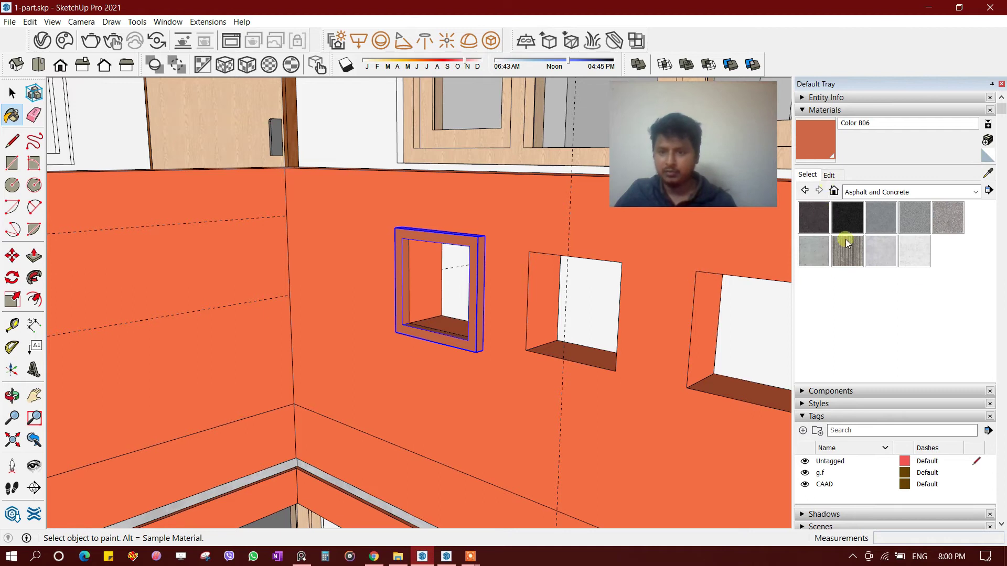
Edit the frame material to hue 0 and saturation about 58 for a pinkish red
left_click(829, 176)
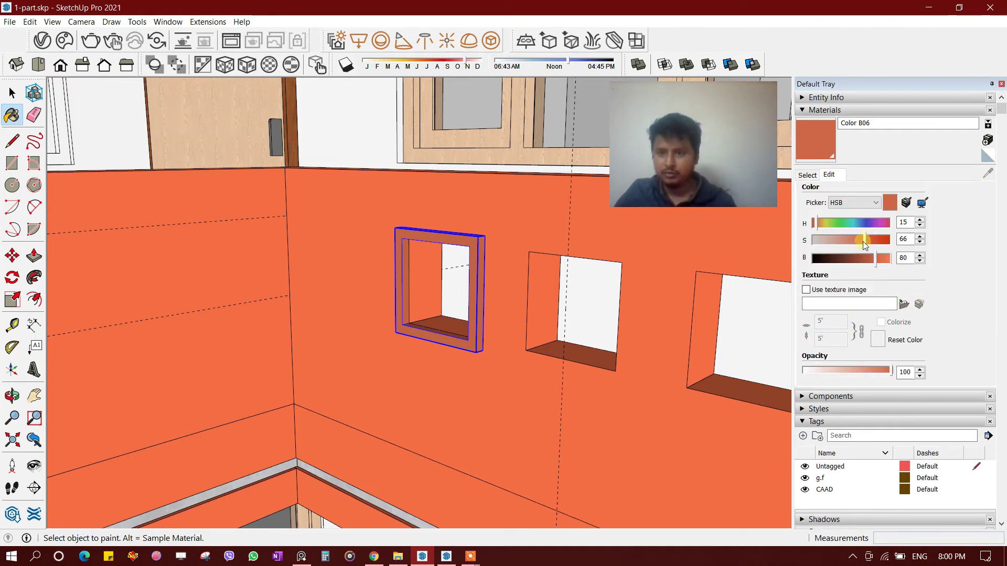
left_click_drag(816, 223, 859, 240)
mouse_move(682, 335)
middle_mouse_down()
mouse_move(398, 396)
mouse_move(477, 404)
mouse_move(412, 386)
mouse_move(314, 383)
middle_mouse_up()
Copy the red frame with Move+Ctrl onto the next square opening
key("ctrl")
left_click(380, 378)
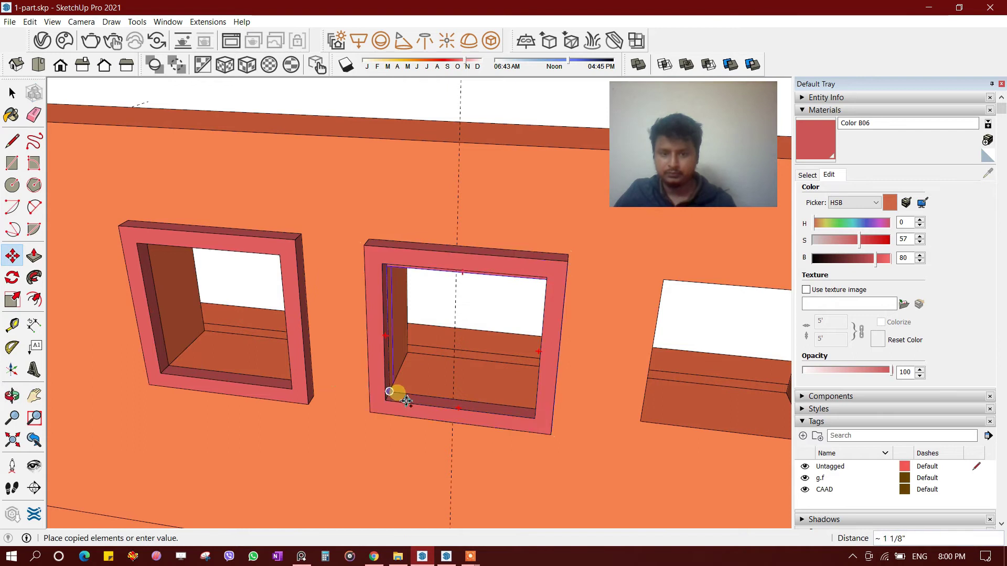
key("Escape")
scroll(396, 404, "up", 4)
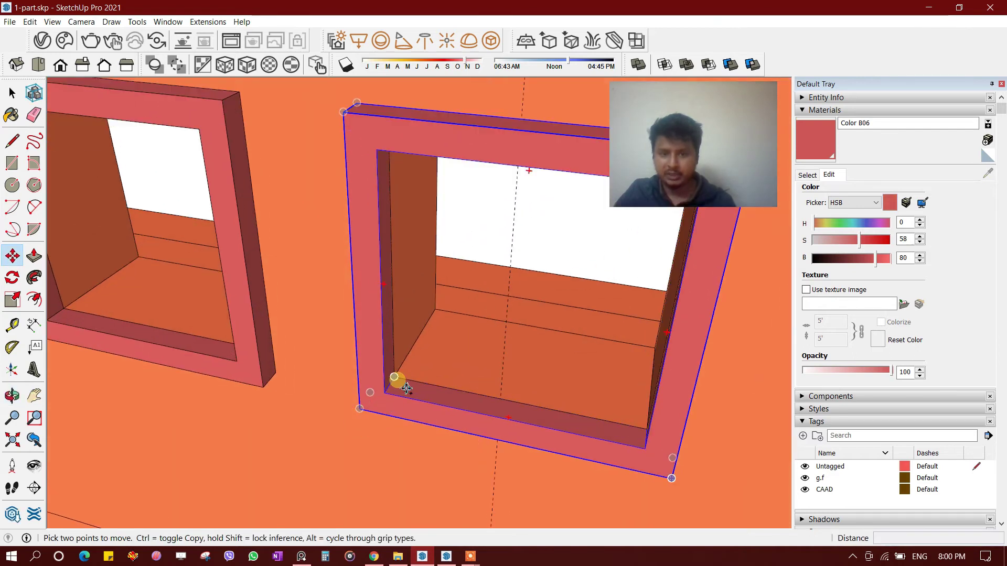
key("ctrl")
left_click(406, 388)
scroll(406, 388, "down", 3)
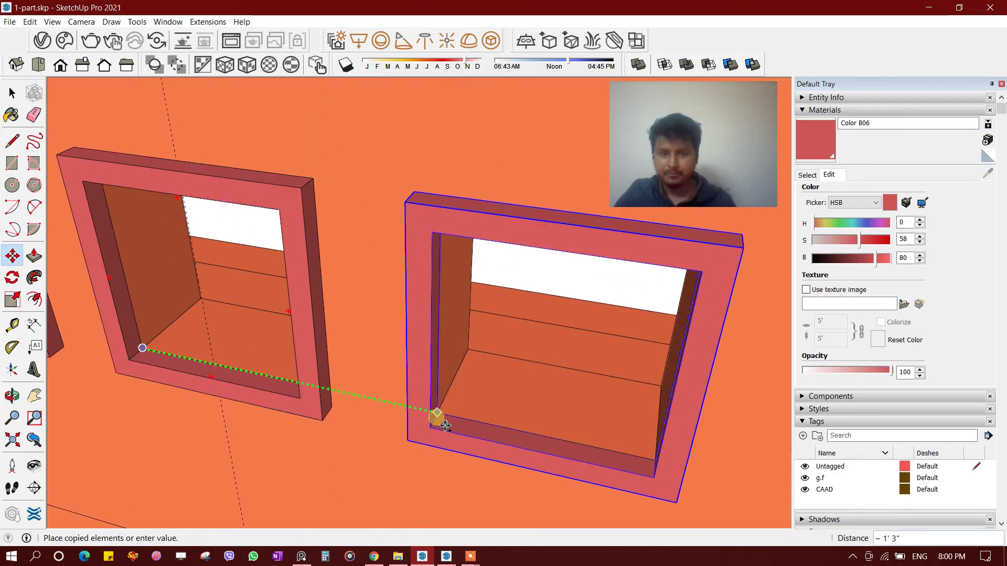
left_click(461, 415)
scroll(451, 427, "down", 3)
key("space")
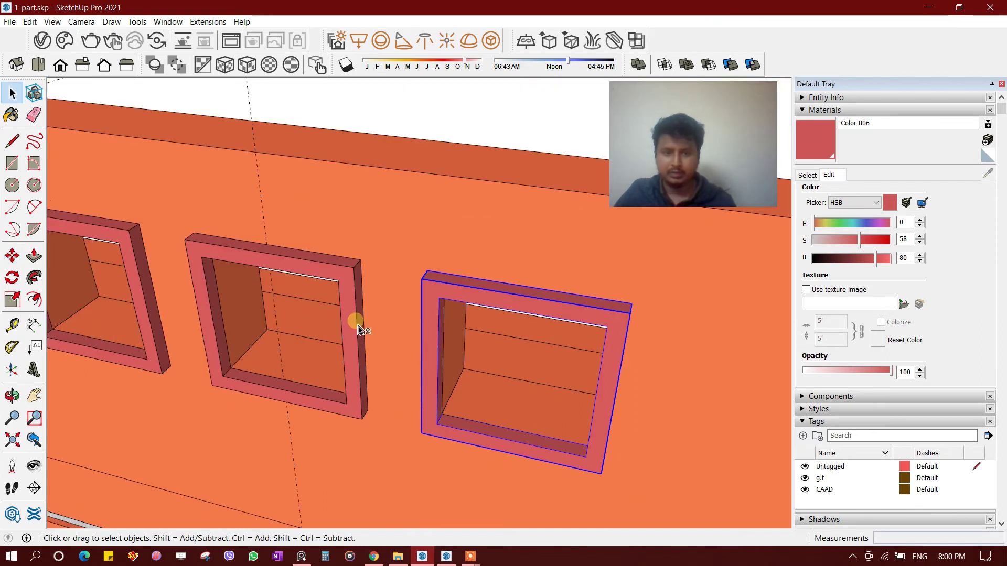
Look along the parapet and slide a copied frame further along the wall
middle_click_drag(360, 330, 470, 415)
scroll(373, 333, "down", 3)
middle_click_drag(373, 332, 355, 377)
scroll(148, 353, "up", 5)
mouse_move(148, 353)
middle_mouse_down()
mouse_move(242, 325)
mouse_move(341, 448)
middle_mouse_up()
scroll(348, 407, "up", 2)
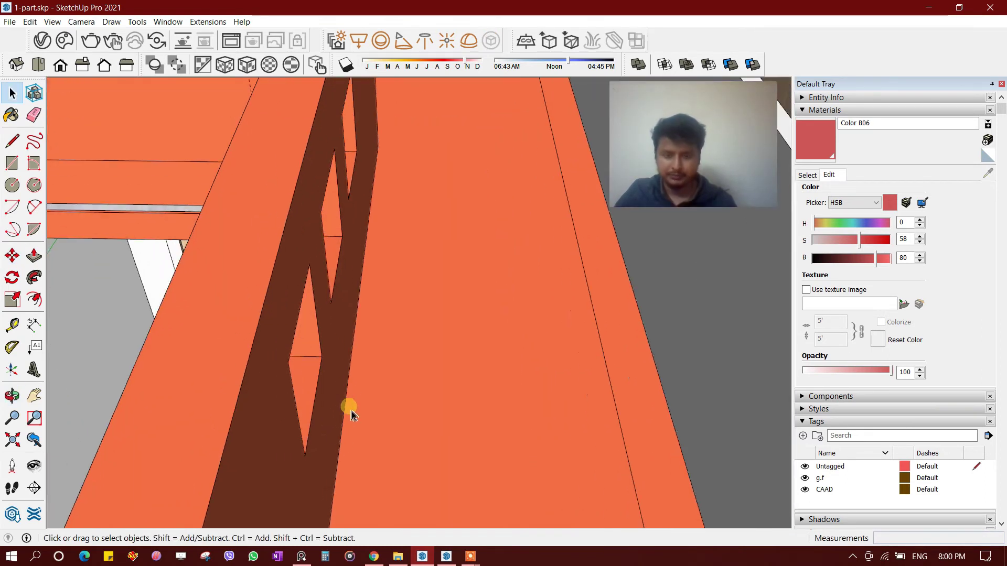
key("m")
key("ctrl")
left_click(381, 390)
left_click(472, 397)
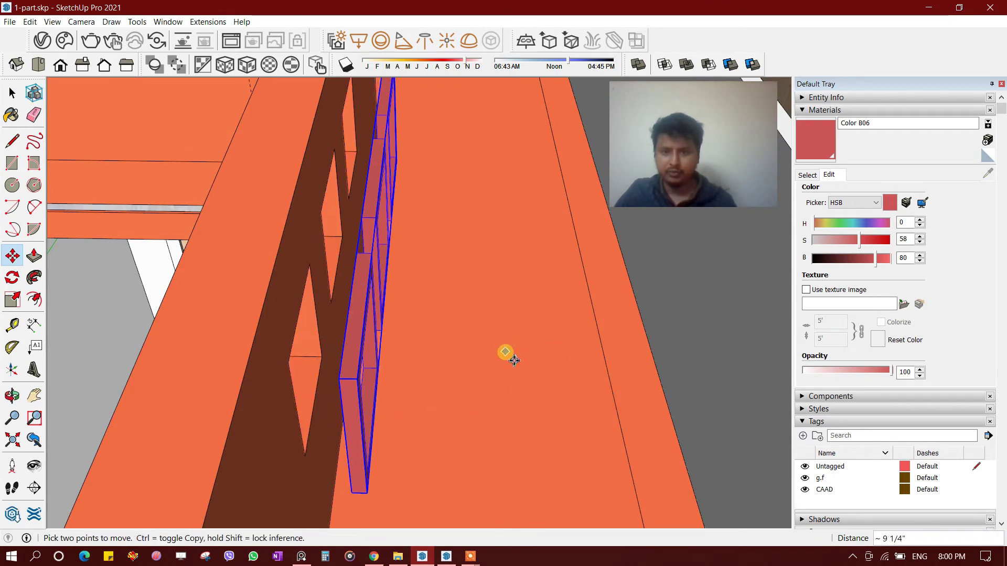
Align the other copied frame with its square opening and orbit back to check all three
scroll(326, 427, "up", 2)
scroll(371, 371, "up", 2)
middle_click_drag(371, 371, 266, 418)
scroll(383, 404, "up", 3)
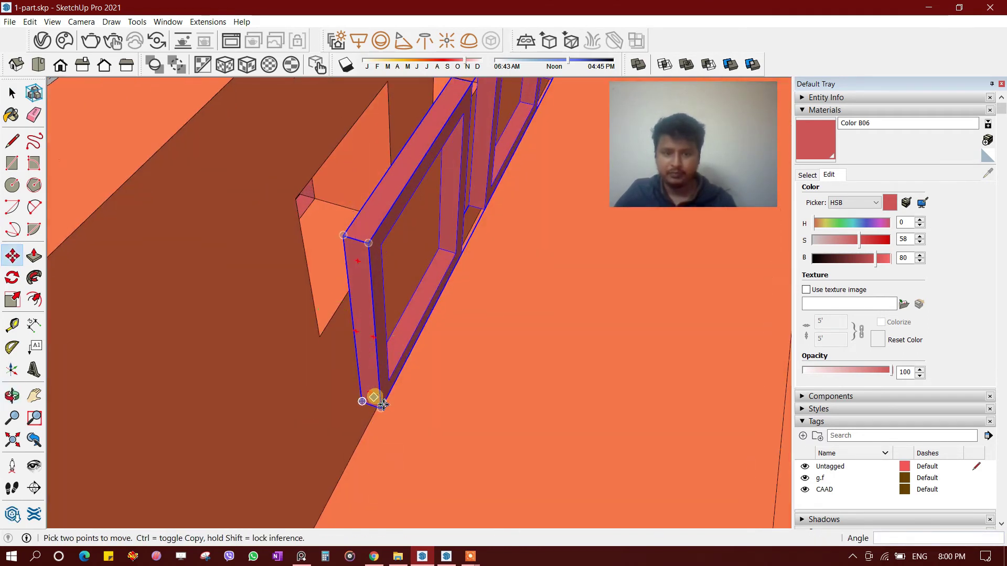
left_click(374, 408)
left_click(308, 373)
middle_click_drag(308, 373, 198, 337)
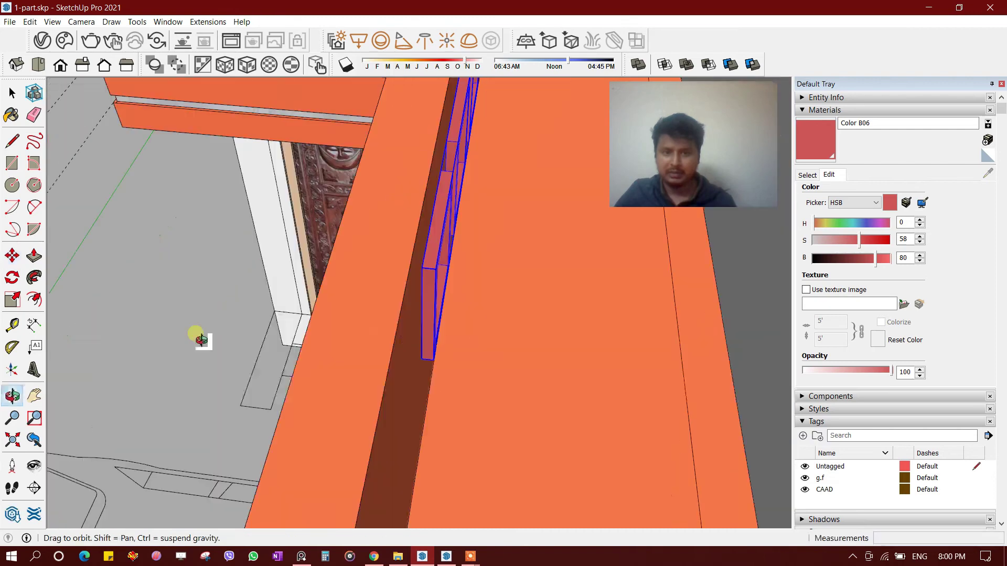
scroll(506, 297, "down", 3)
middle_click_drag(505, 297, 315, 341)
scroll(462, 270, "up", 2)
mouse_move(462, 270)
middle_mouse_down()
mouse_move(366, 263)
mouse_move(414, 308)
middle_mouse_up()
key("space")
scroll(350, 348, "up", 2)
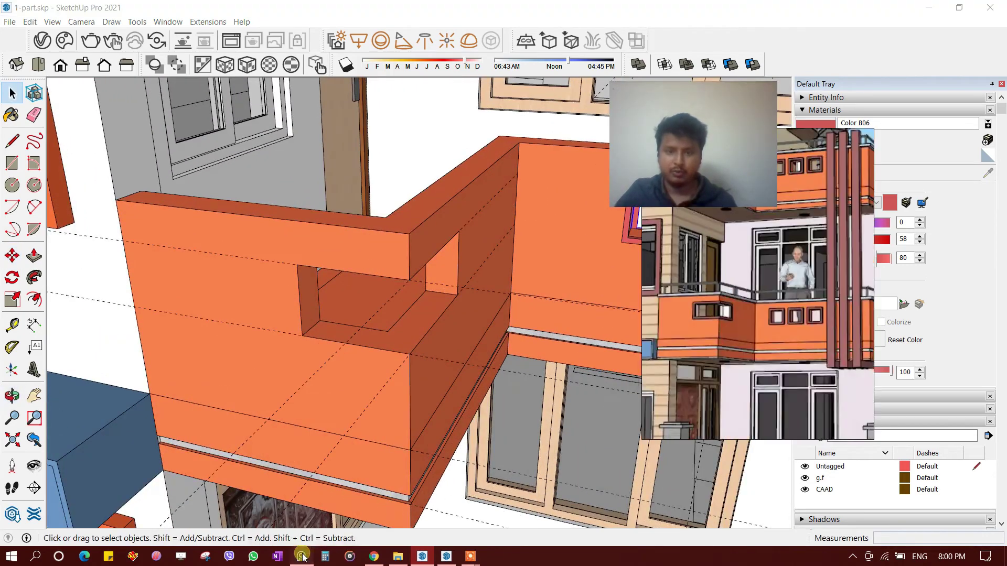
Run Edit > Delete Guides near the corner opening, undoing an accidental selection and retrying
mouse_move(270, 273)
middle_mouse_down()
mouse_move(333, 234)
mouse_move(317, 202)
middle_mouse_up()
scroll(318, 202, "up", 3)
key("t")
left_click(30, 22)
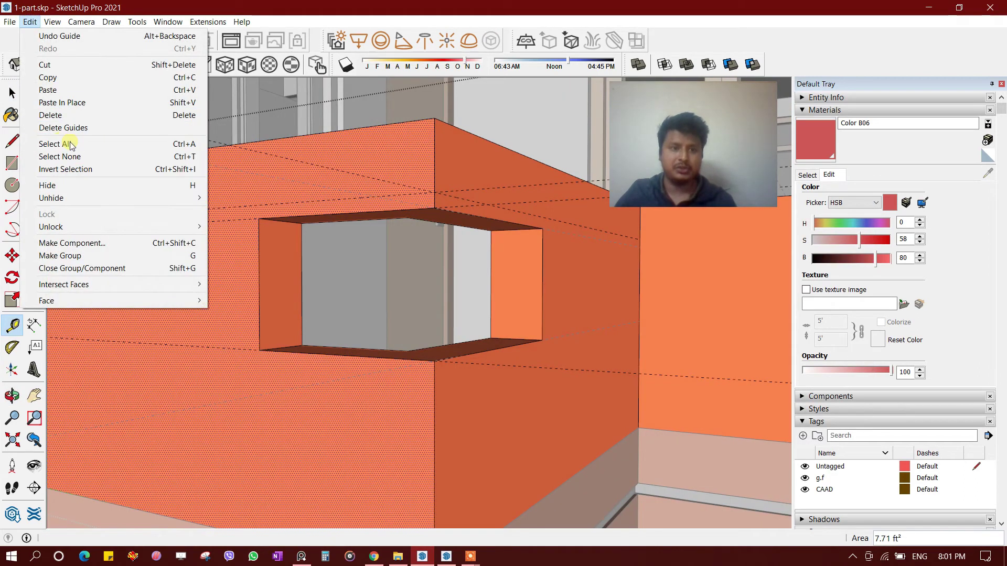
left_click(65, 128)
key("space")
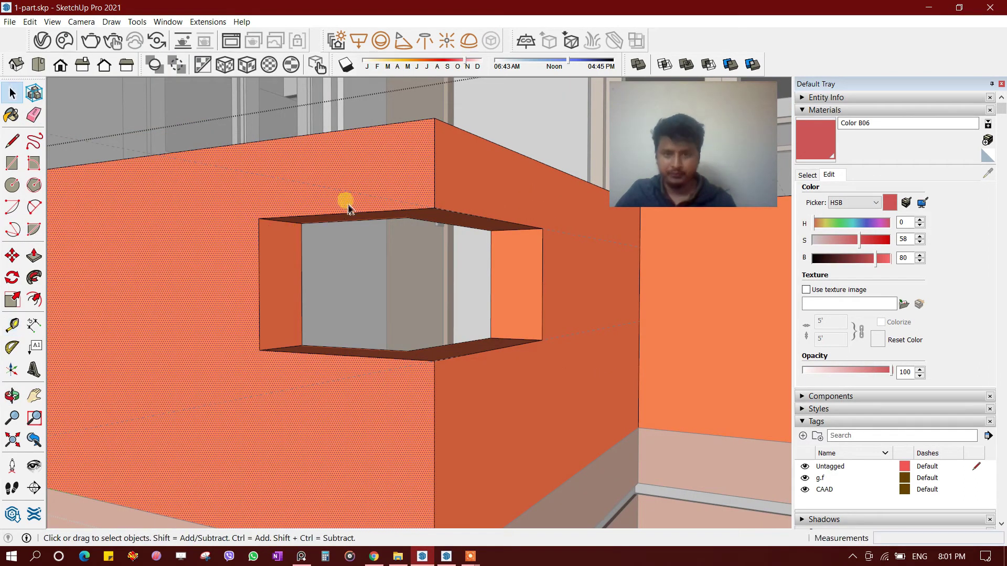
key("ctrl+z")
left_click(30, 21)
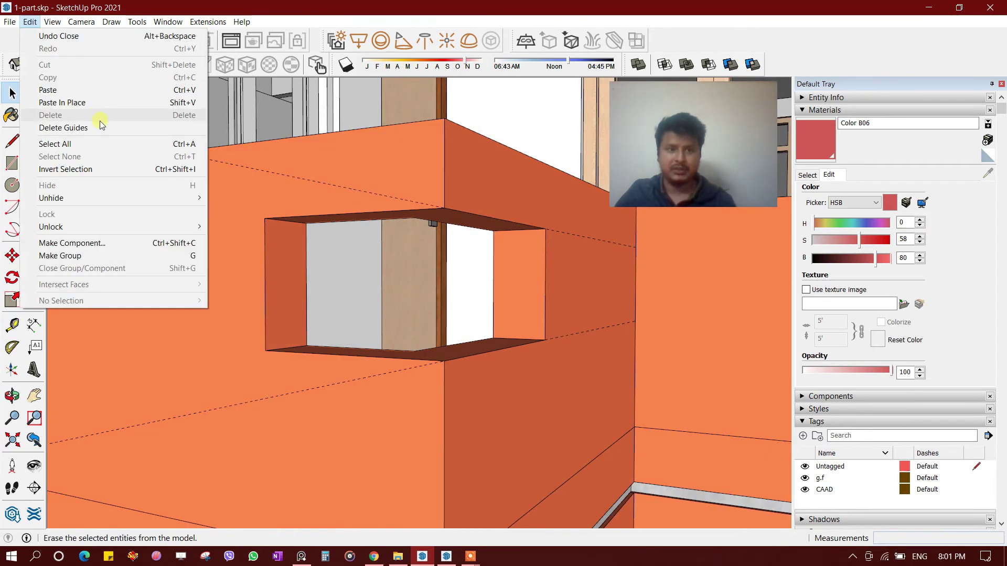
left_click(100, 128)
mouse_move(411, 274)
middle_mouse_down()
mouse_move(289, 257)
mouse_move(312, 274)
middle_mouse_up()
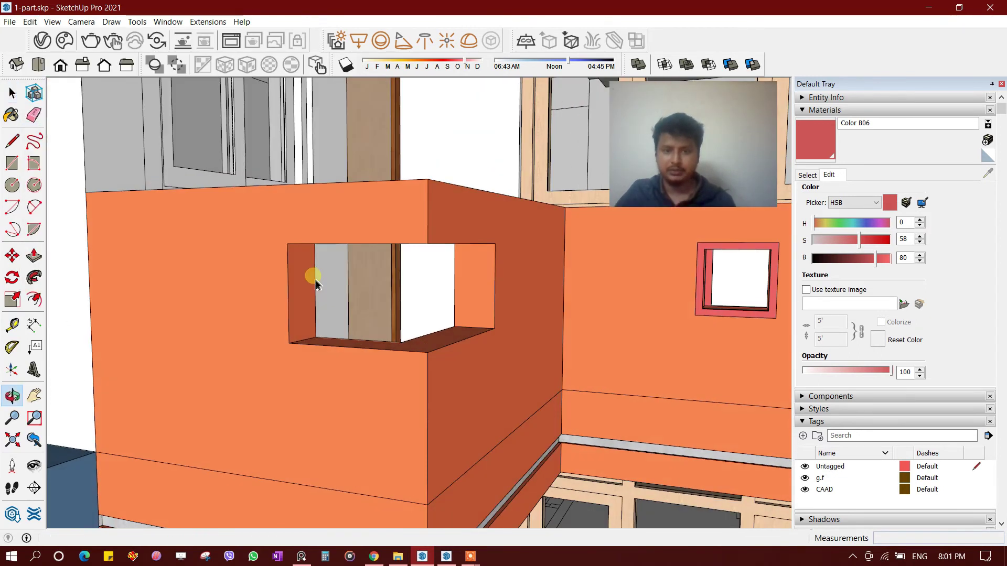
middle_click_drag(232, 234, 337, 214)
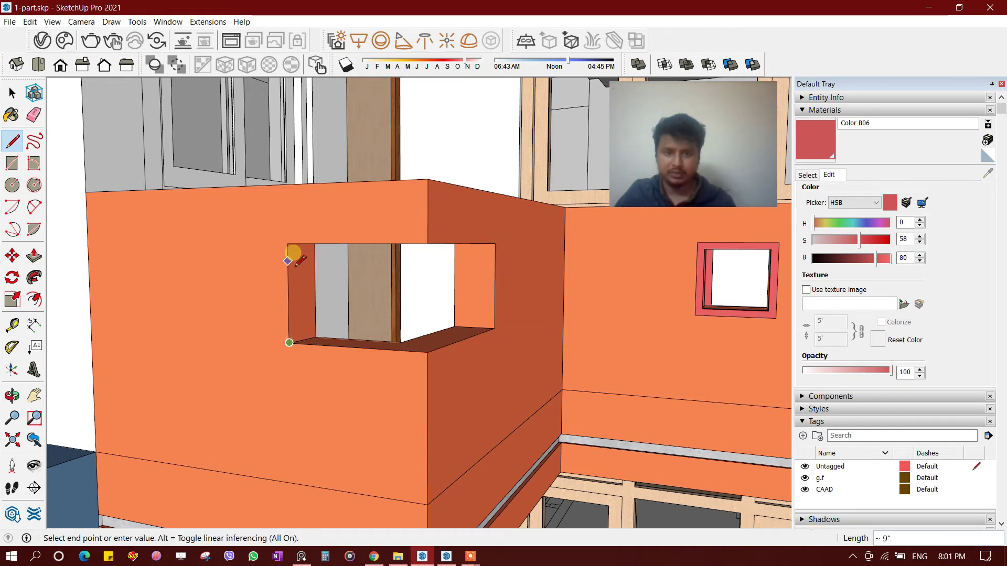
Finish the rectangle across the corner opening and offset the right panel into a frame border
key("space")
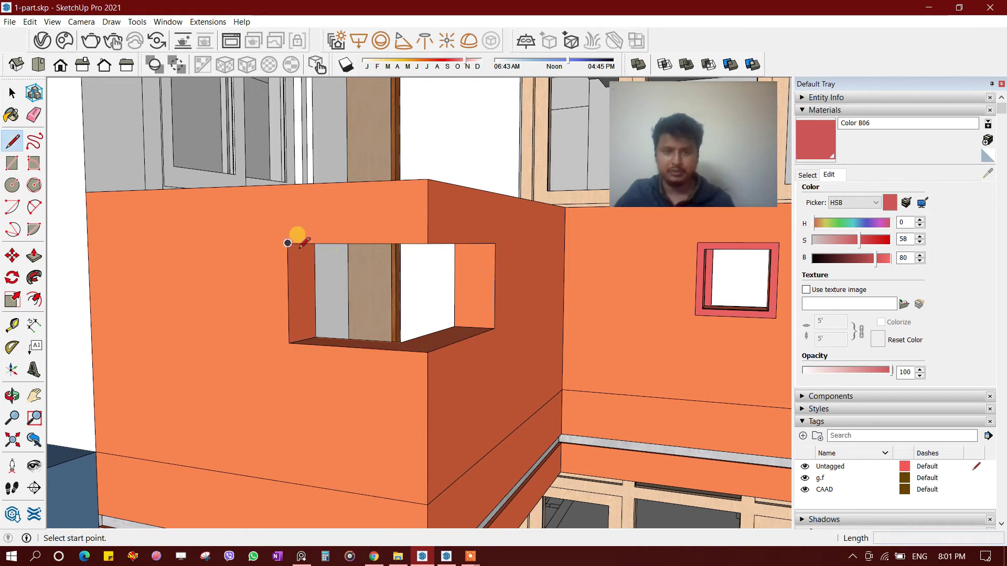
left_click(428, 352)
key("space")
left_click(449, 292)
middle_click_drag(450, 292, 427, 295)
key("f")
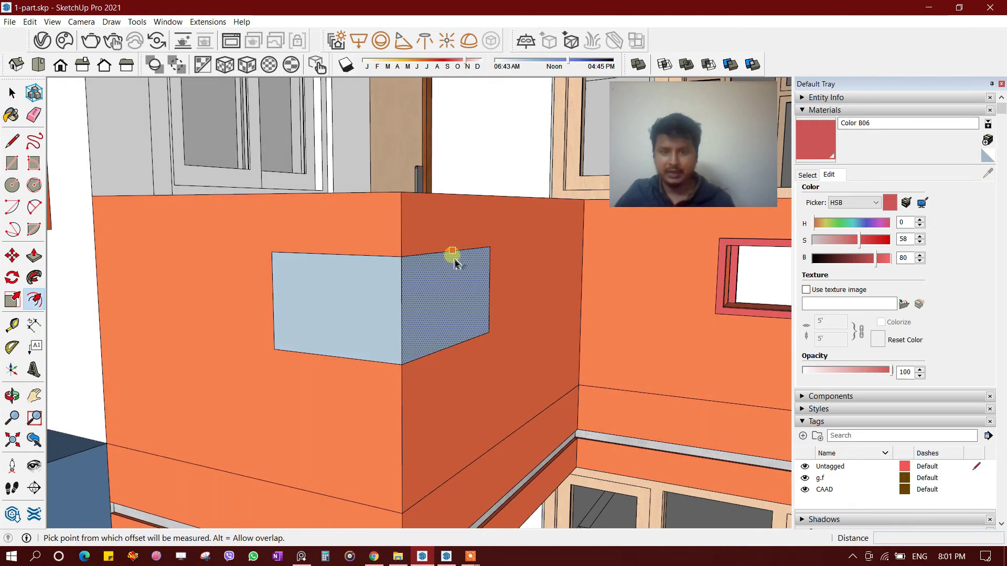
left_click(454, 260)
Offset the left panel the same way, then select both framed panels and group them
left_click(459, 237)
key("space")
left_click(367, 288)
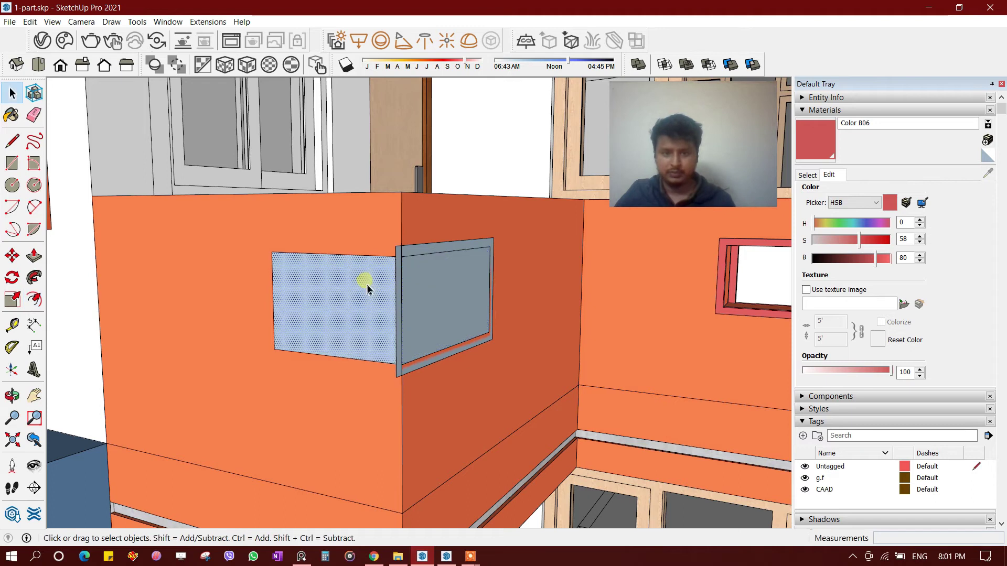
key("f")
double_click(365, 283)
key("space")
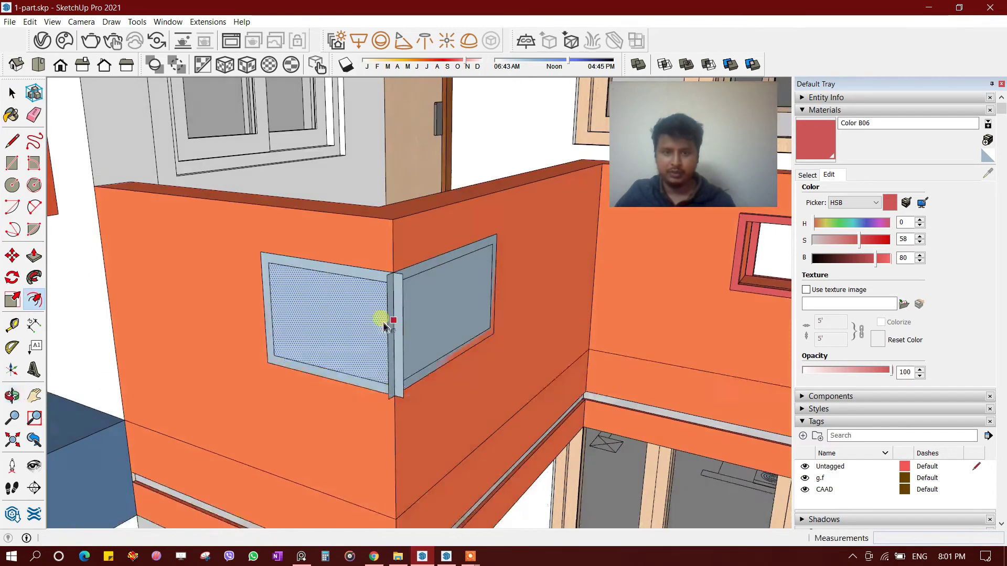
middle_click_drag(364, 284, 399, 291)
triple_click(398, 291)
key("ctrl+g")
double_click(398, 291)
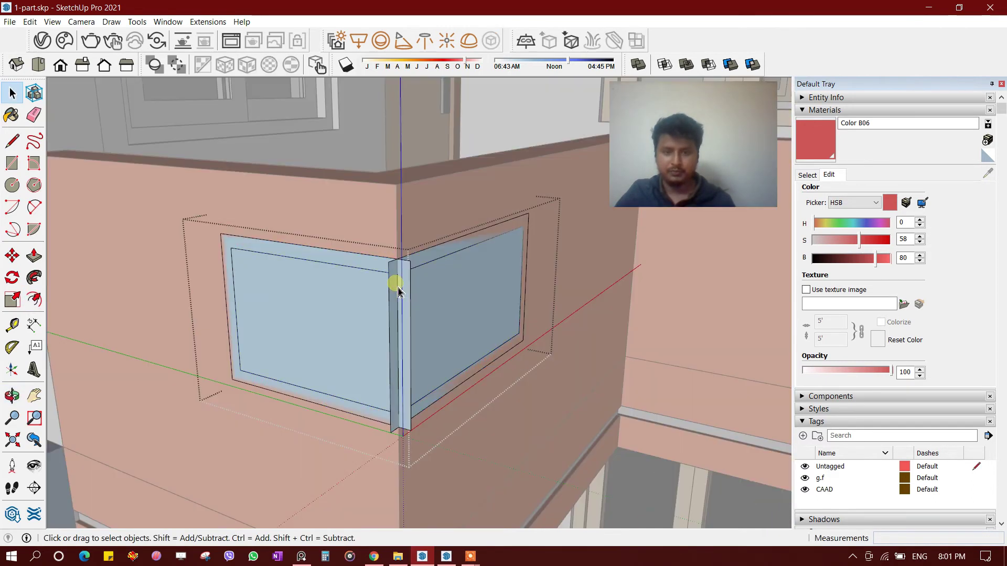
Hide the rest of the model and erase the left and right panels' inner faces
key("h")
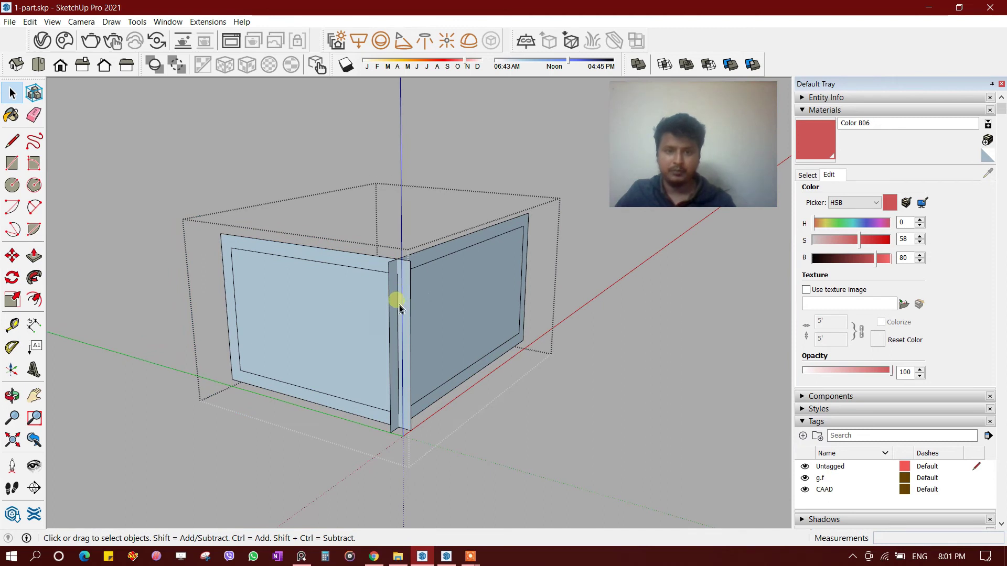
left_click(310, 308)
right_click(310, 308)
left_click(327, 322)
right_click(440, 299)
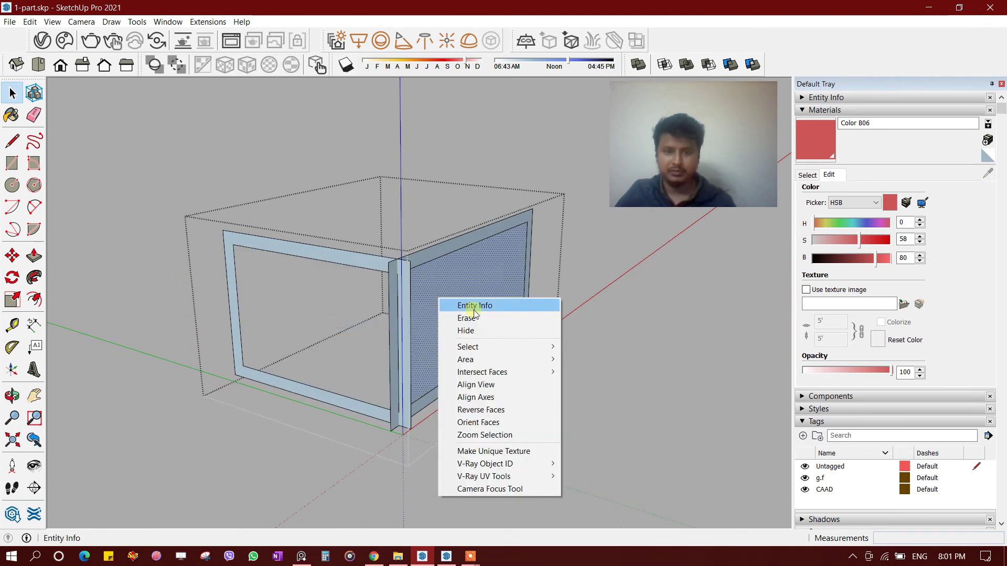
left_click(467, 318)
Zoom and orbit to the frame corner and select the corner frame faces
key("e")
scroll(370, 297, "up", 3)
scroll(418, 305, "up", 2)
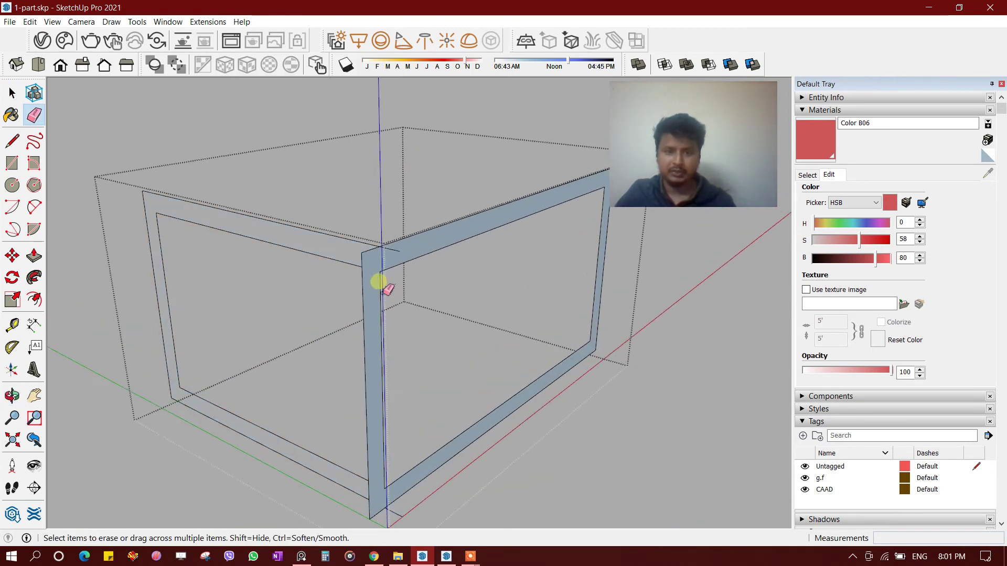
scroll(385, 248, "up", 1)
mouse_move(390, 252)
middle_mouse_down()
mouse_move(494, 279)
mouse_move(454, 274)
mouse_move(341, 307)
mouse_move(277, 308)
middle_mouse_up()
scroll(288, 283, "up", 2)
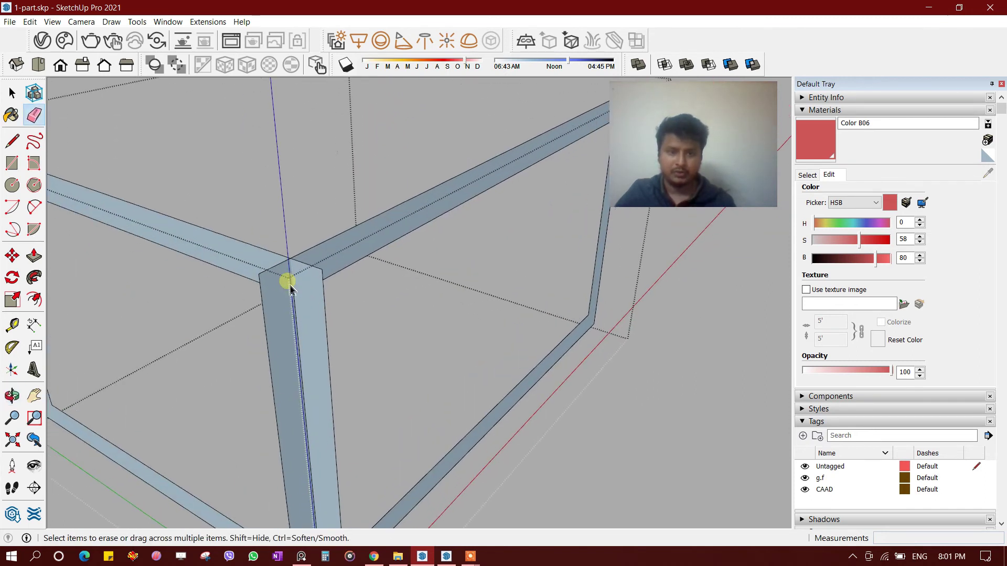
key("space")
left_click(290, 283)
middle_click_drag(290, 258, 299, 270)
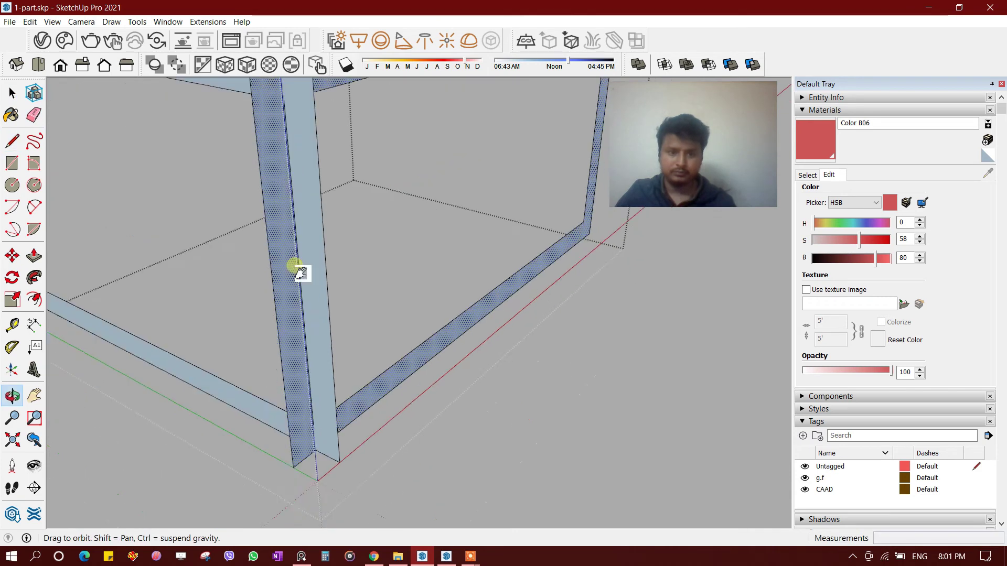
left_click(321, 439)
Delete the right inner wall face at the frame corner
key("e")
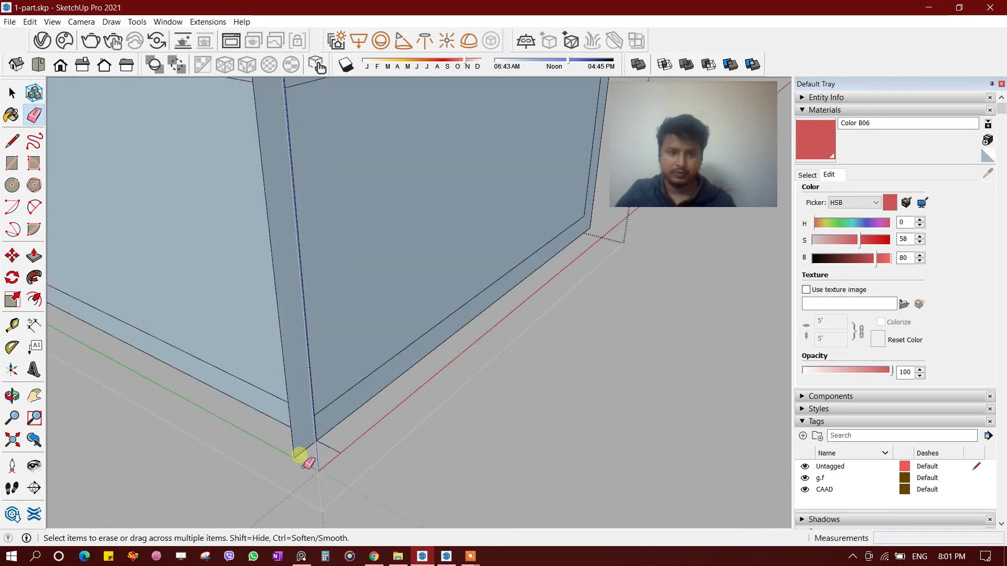
scroll(332, 435, "down", 2)
mouse_move(332, 426)
middle_mouse_down()
mouse_move(306, 203)
mouse_move(386, 293)
mouse_move(321, 286)
middle_mouse_up()
key("space")
left_click(387, 293)
key("Delete")
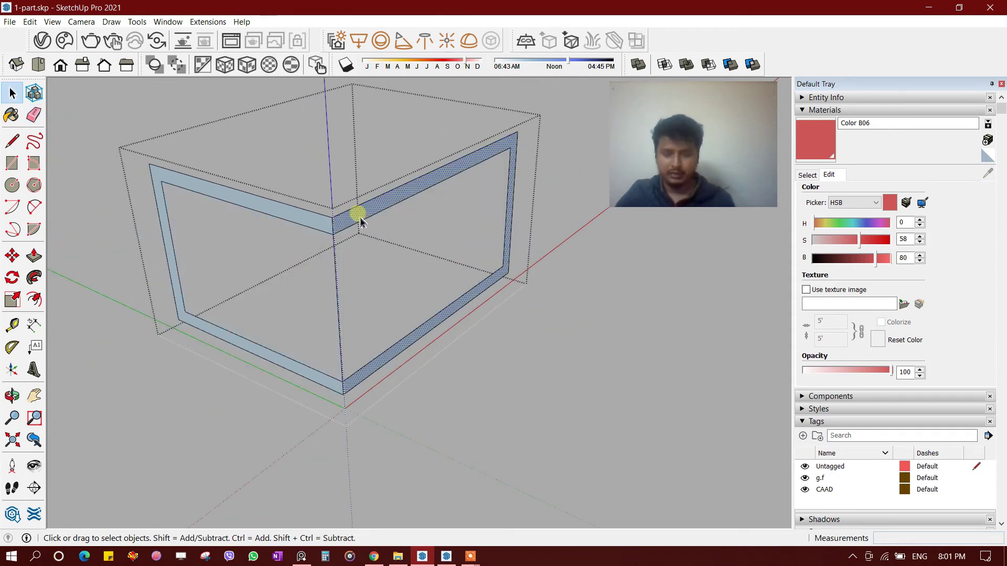
Push/Pull the frame faces 1" deep, repeating on the left bar and bottom corner
type("p")
type("1 7/8\"")
key("Return")
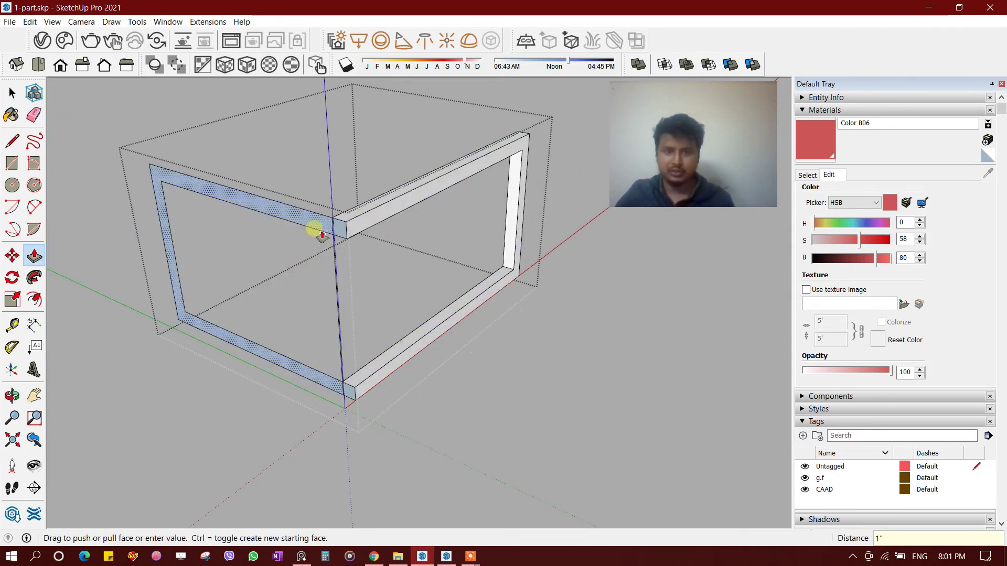
double_click(321, 235)
left_click(308, 231)
left_click(241, 276)
type("1")
scroll(330, 235, "up", 2)
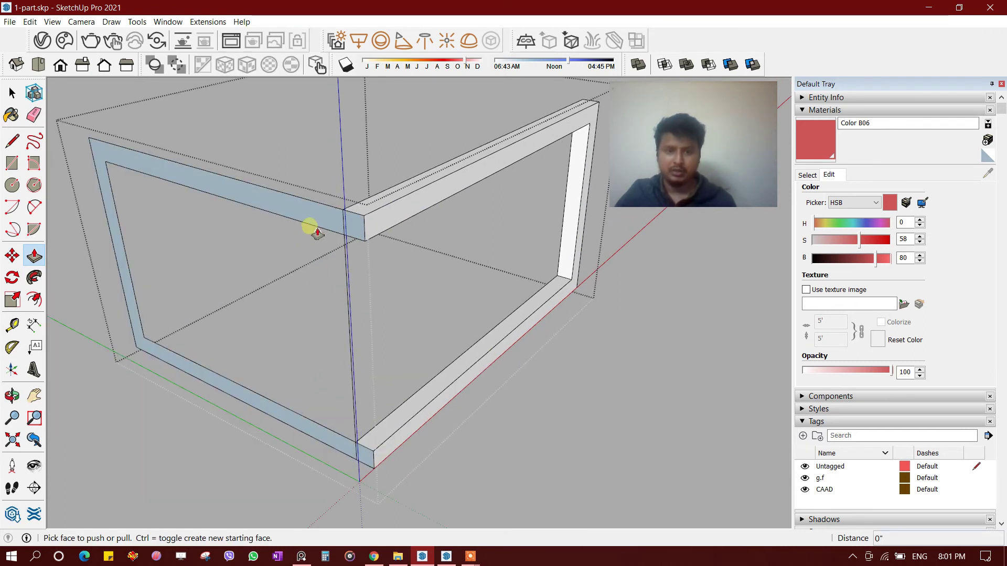
scroll(328, 235, "up", 2)
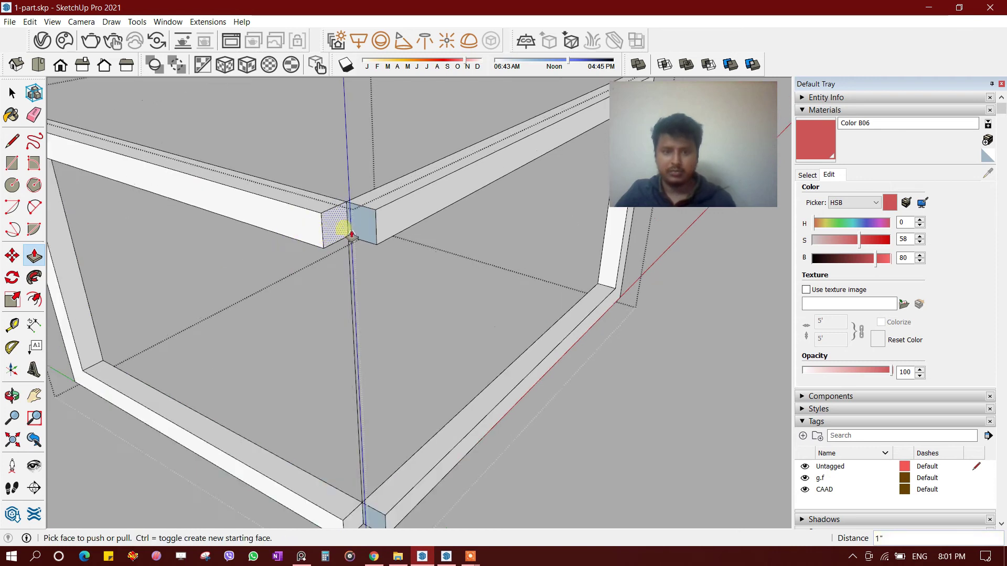
left_click(323, 229)
middle_click_drag(323, 229, 390, 334)
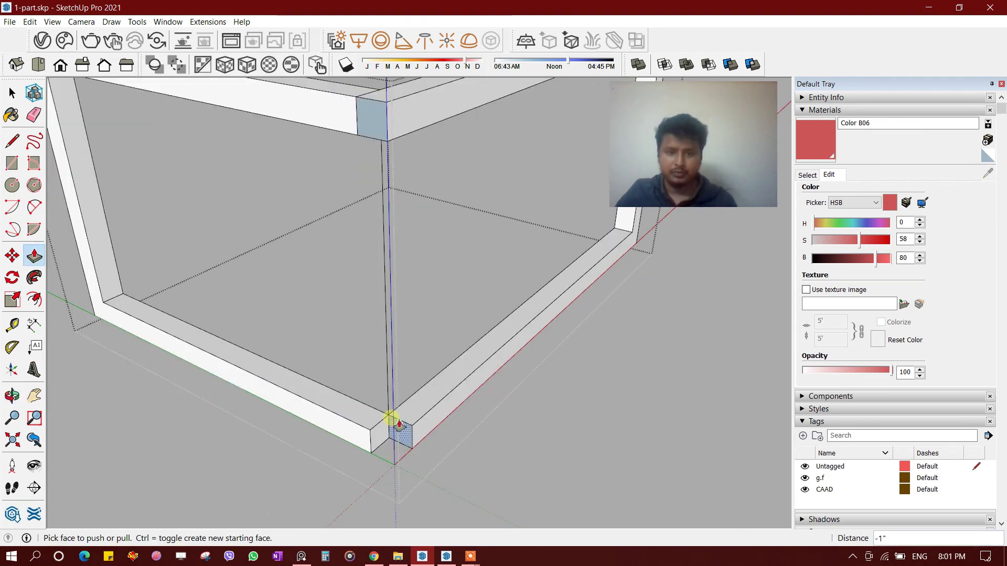
left_click(367, 444)
scroll(368, 443, "up", 2)
Reverse the inside-out end face at the frame's bottom corner
key("e")
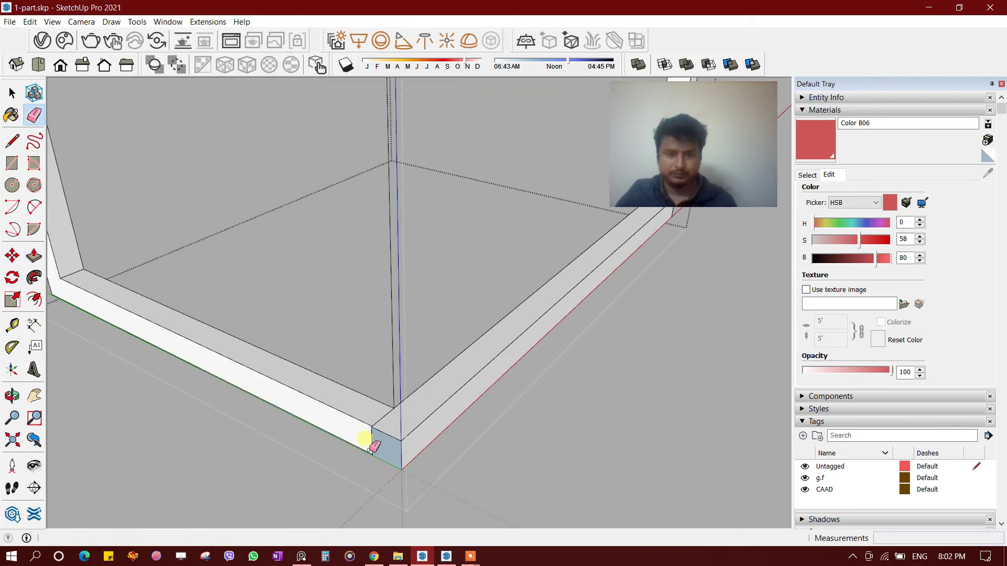
scroll(386, 449, "down", 2)
scroll(378, 472, "up", 3)
scroll(380, 456, "up", 1)
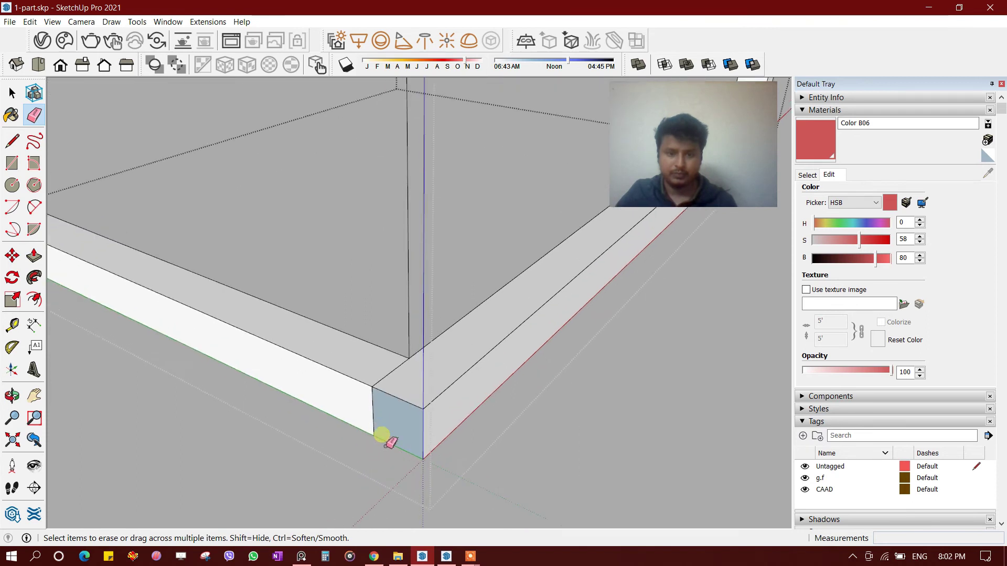
key("space")
left_click(393, 431)
right_click(394, 431)
left_click(444, 338)
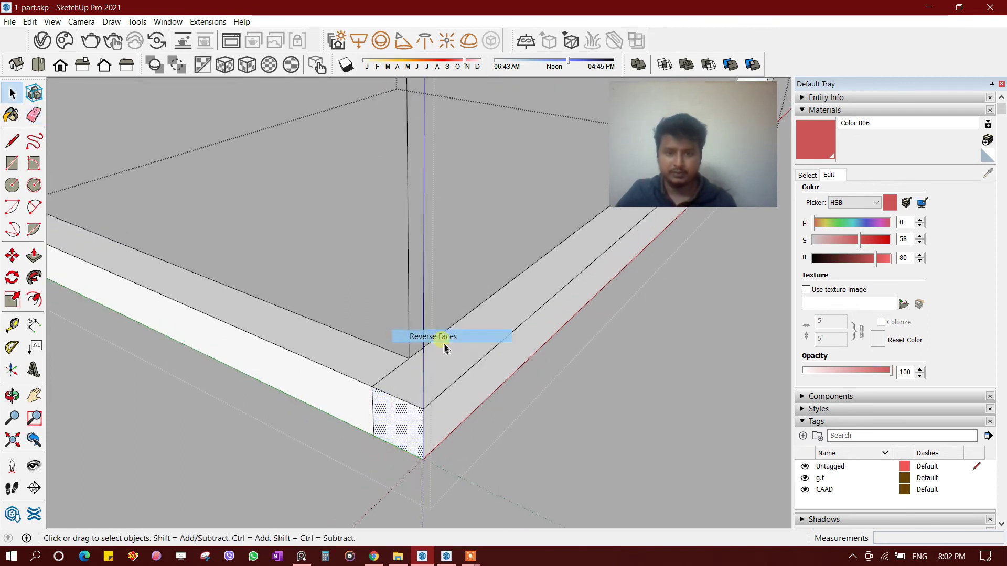
Reverse the long blue face of the frame bar and orbit out to the building
left_click(399, 382)
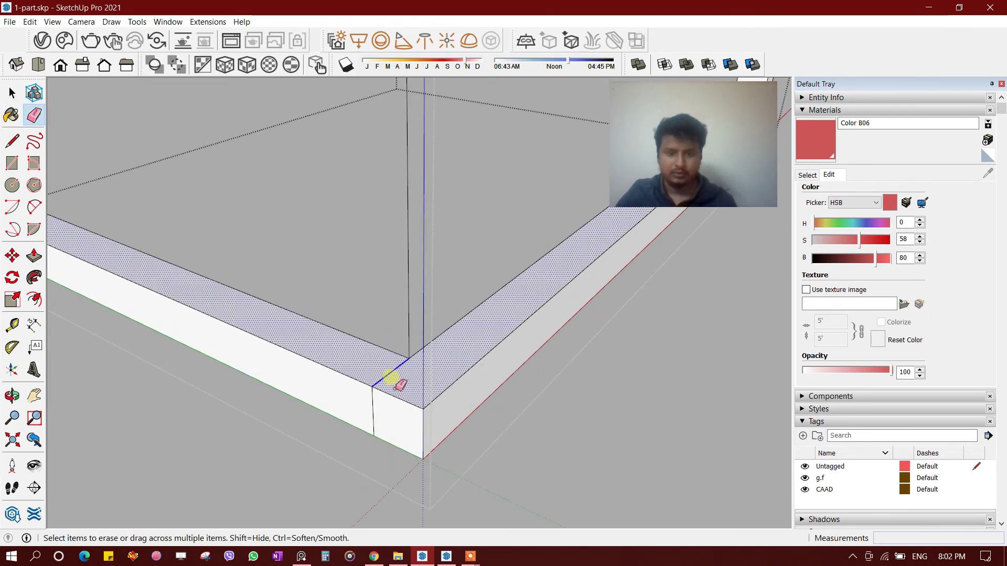
mouse_move(378, 411)
middle_mouse_down()
mouse_move(423, 377)
mouse_move(414, 299)
mouse_move(386, 265)
middle_mouse_up()
key("space")
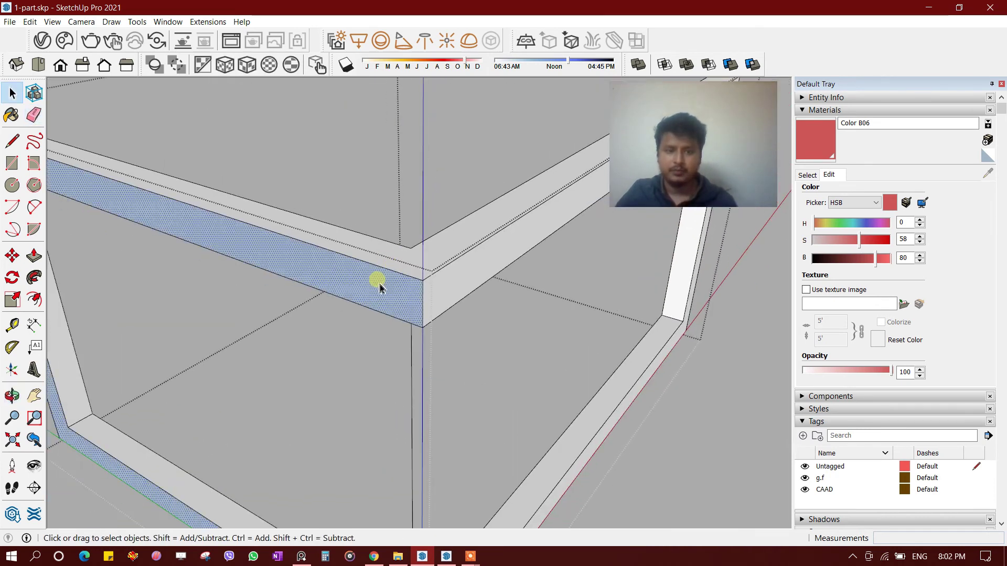
right_click(379, 280)
left_click(426, 391)
scroll(419, 272, "down", 3)
middle_click_drag(418, 272, 438, 274)
scroll(418, 283, "down", 5)
key("b")
scroll(640, 307, "up", 2)
scroll(423, 303, "up", 3)
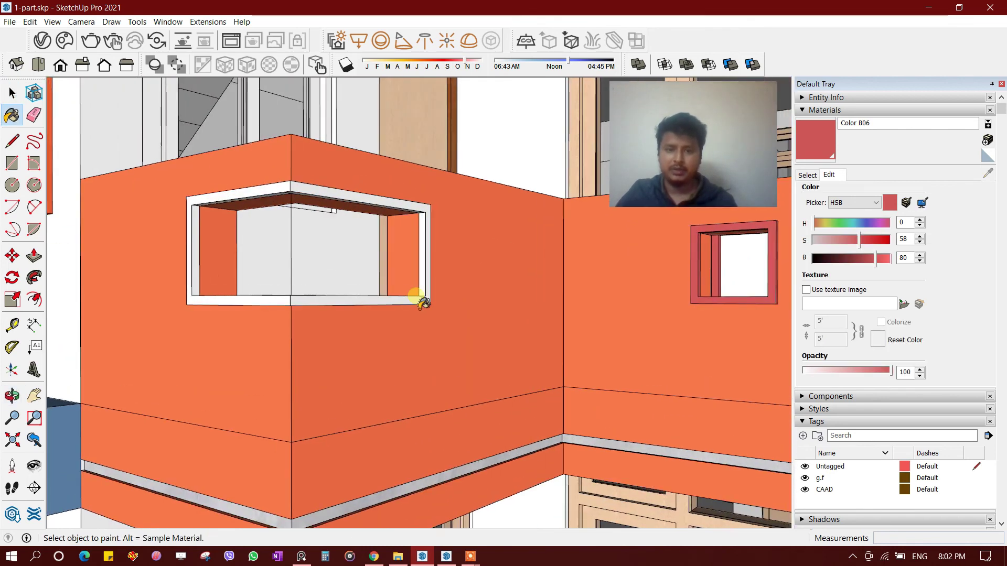
Paint the white opening frame red with Color B06
left_click(424, 307)
scroll(425, 307, "down", 3)
mouse_move(359, 342)
middle_mouse_down()
mouse_move(254, 387)
mouse_move(299, 425)
middle_mouse_up()
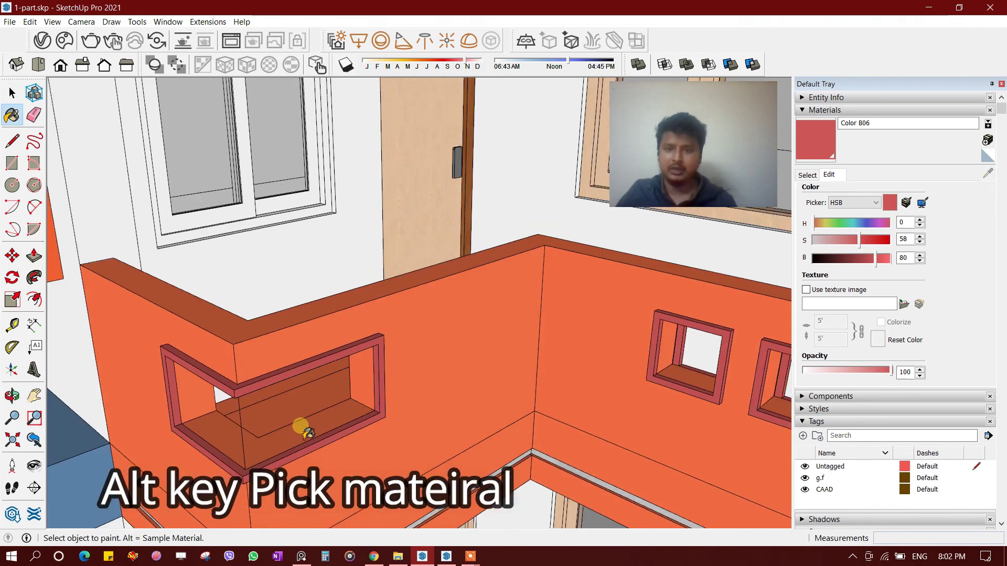
scroll(252, 452, "up", 2)
scroll(288, 451, "down", 2)
scroll(259, 416, "up", 2)
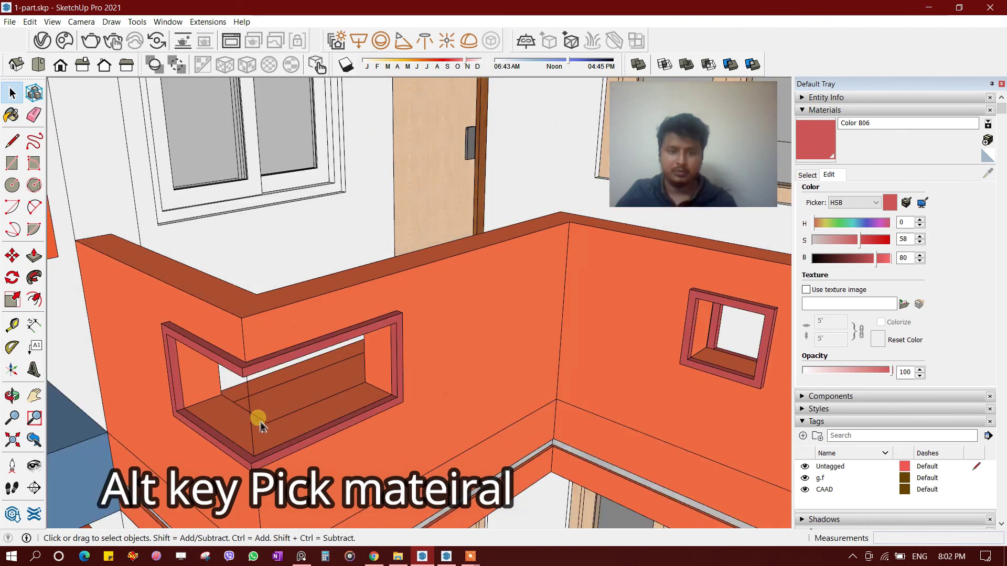
Exit the orange wall group and orbit out to view the whole house
left_click(252, 423)
double_click(254, 426)
key("Escape")
key("Escape")
scroll(321, 288, "down", 2)
mouse_move(292, 337)
middle_mouse_down()
mouse_move(433, 297)
mouse_move(331, 376)
middle_mouse_up()
left_click(436, 226)
mouse_move(441, 223)
middle_mouse_down()
mouse_move(460, 195)
mouse_move(411, 263)
mouse_move(385, 427)
mouse_move(427, 353)
middle_mouse_up()
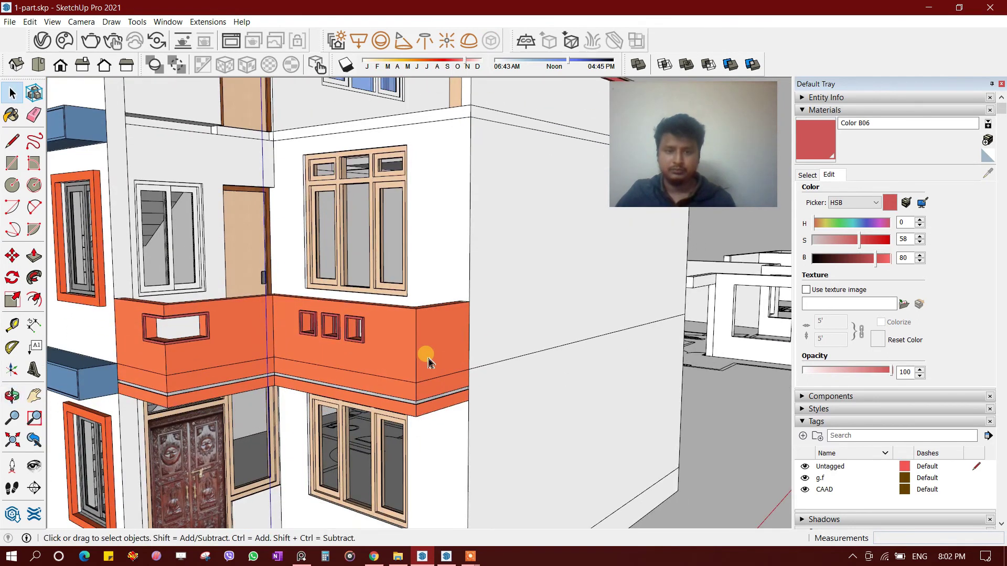
Select the lower balcony group together with its three small window frames
left_click(420, 357)
scroll(356, 358, "up", 2)
left_click(356, 337)
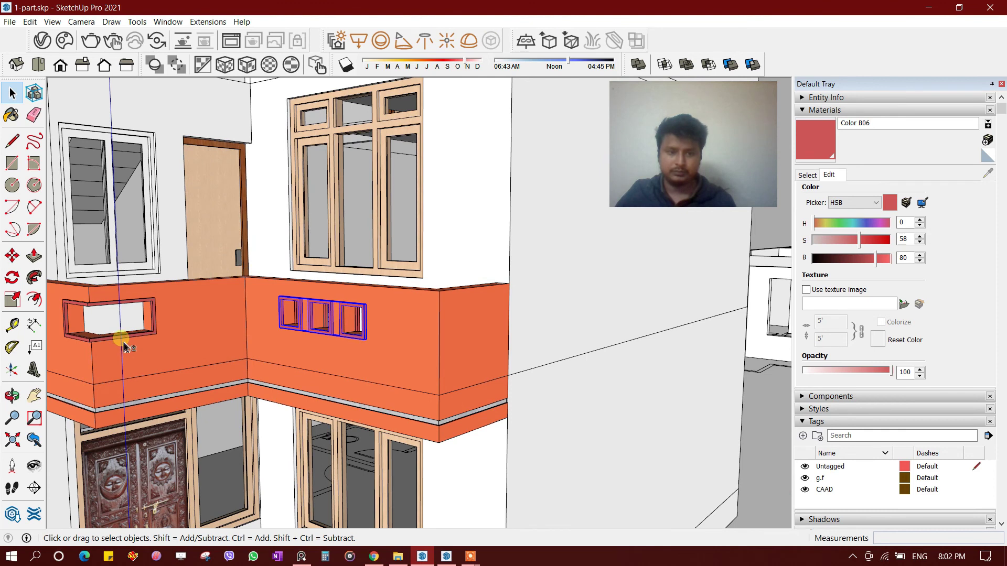
left_click(229, 385, "shift")
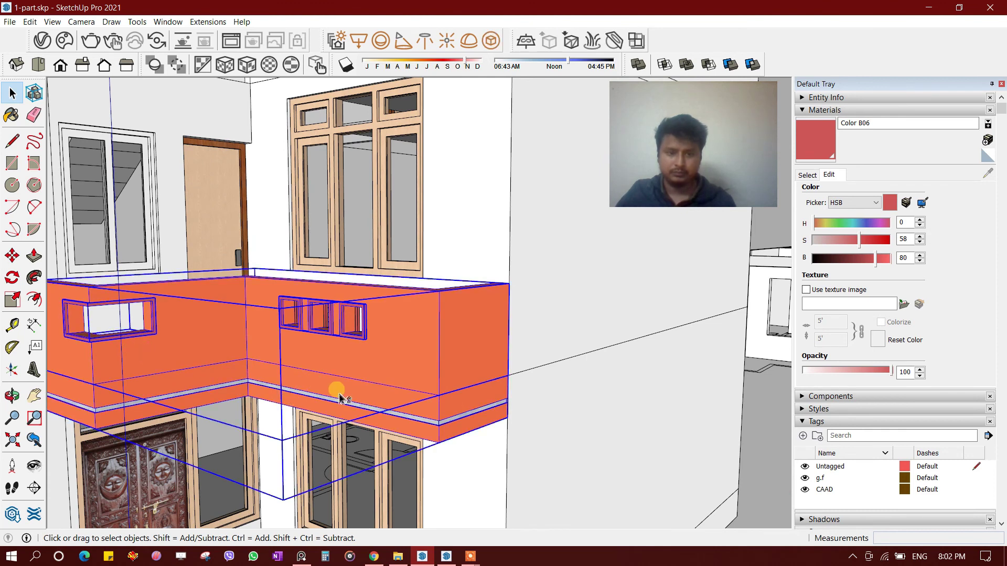
scroll(340, 398, "down", 3)
middle_click_drag(333, 386, 366, 398)
scroll(384, 403, "up", 3)
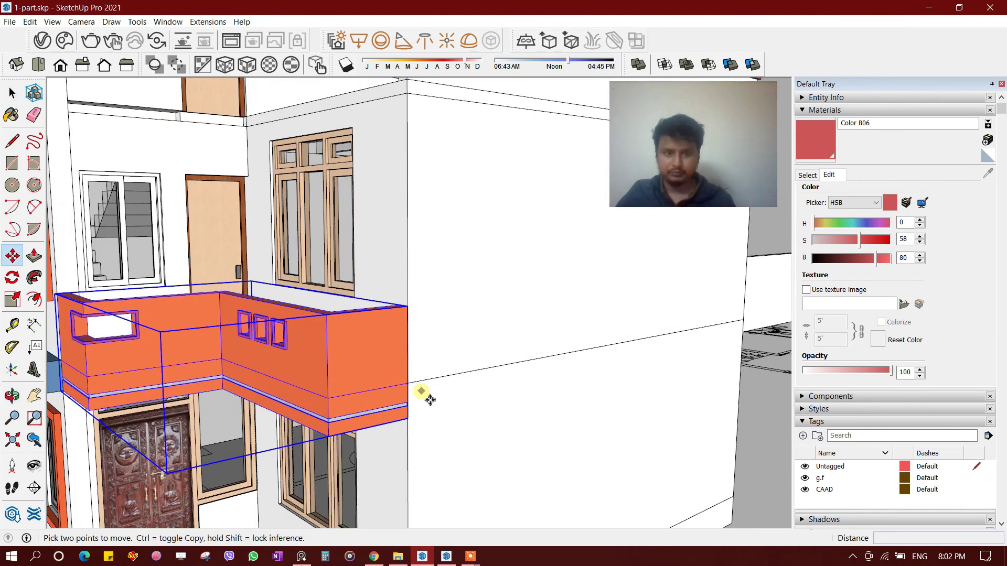
Copy the selected balcony up onto the top floor, then view the house front
left_click(407, 383)
key("ctrl")
mouse_move(412, 299)
middle_mouse_down()
mouse_move(395, 353)
mouse_move(395, 270)
middle_mouse_up()
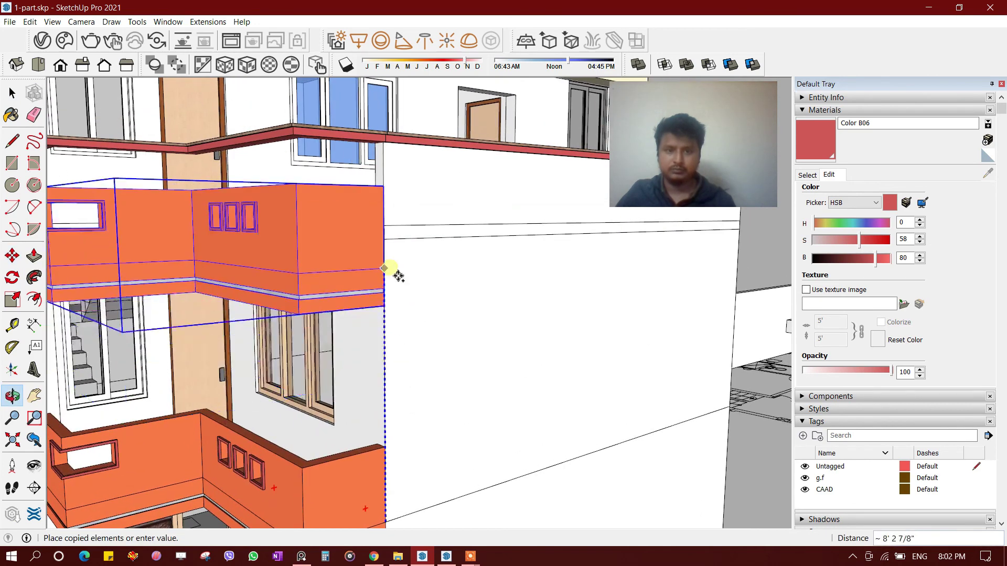
scroll(411, 231, "down", 5)
left_click(438, 285)
key("space")
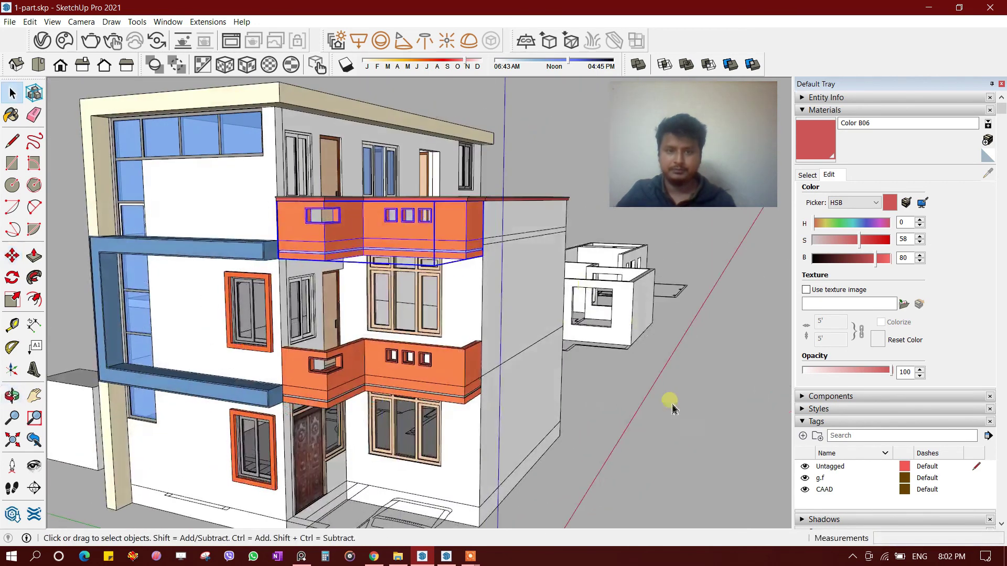
middle_click_drag(670, 400, 512, 409)
scroll(517, 367, "up", 3)
mouse_move(517, 367)
middle_mouse_down()
mouse_move(490, 341)
mouse_move(507, 349)
mouse_move(506, 359)
middle_mouse_up()
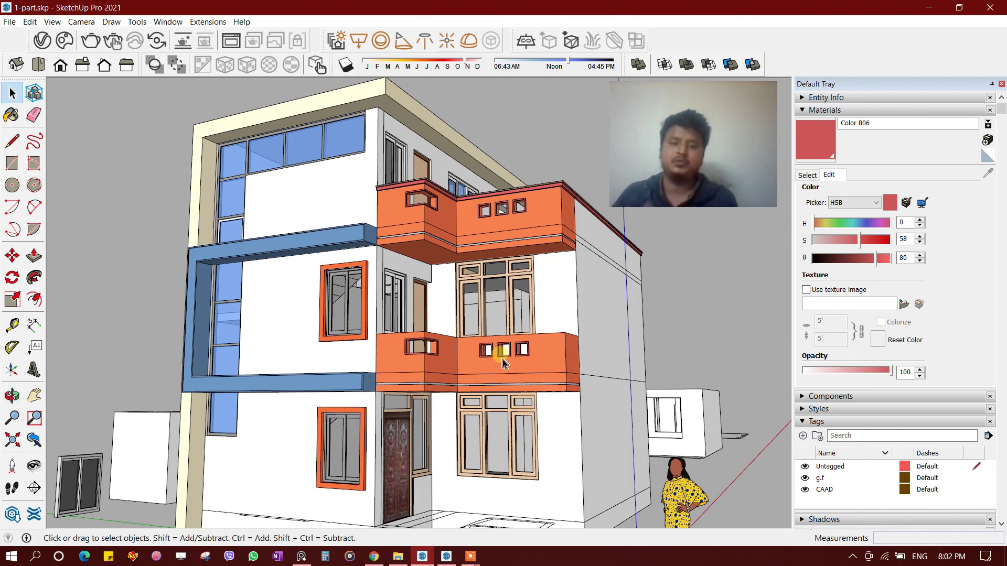
mouse_move(512, 370)
middle_mouse_down()
mouse_move(348, 315)
mouse_move(54, 400)
mouse_move(209, 359)
mouse_move(255, 434)
middle_mouse_up()
scroll(446, 276, "up", 3)
scroll(404, 268, "up", 4)
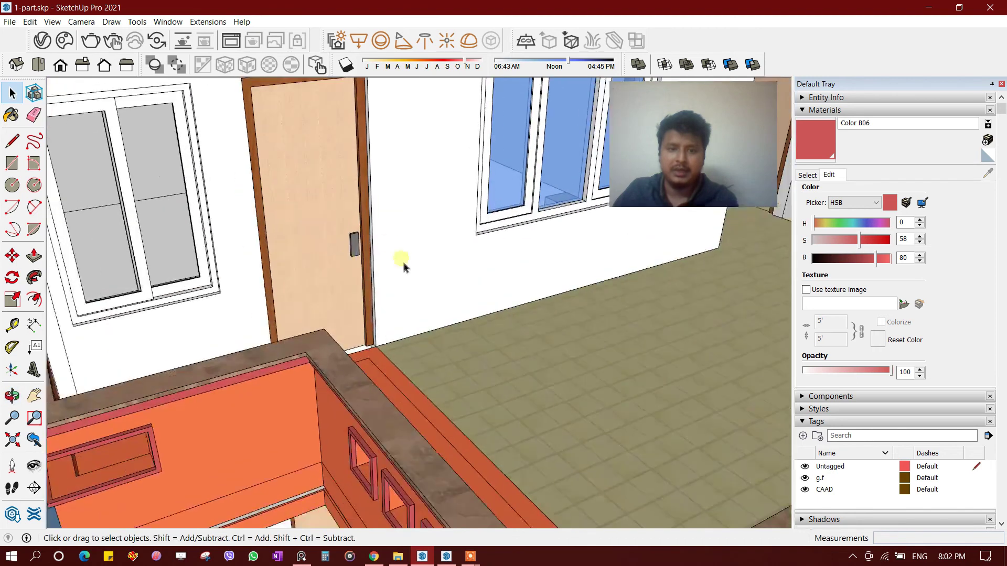
scroll(370, 241, "up", 1)
scroll(347, 257, "up", 3)
mouse_move(345, 217)
middle_mouse_down()
mouse_move(315, 288)
mouse_move(343, 220)
mouse_move(339, 268)
middle_mouse_up()
scroll(339, 268, "down", 5)
scroll(325, 231, "down", 3)
double_click(321, 227)
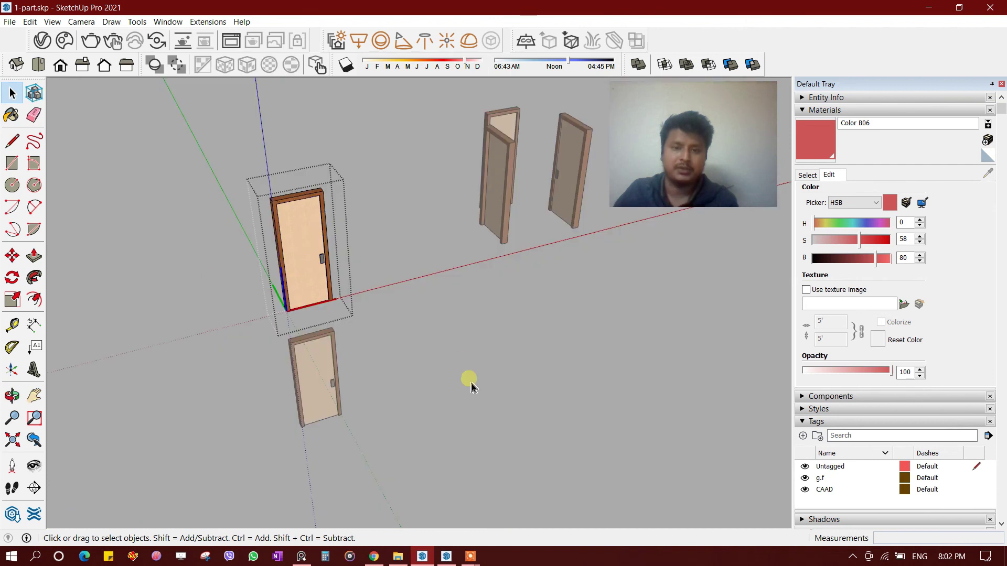
left_click(454, 358)
mouse_move(454, 358)
middle_mouse_down()
mouse_move(602, 175)
mouse_move(519, 345)
mouse_move(472, 263)
mouse_move(543, 299)
mouse_move(415, 348)
mouse_move(445, 356)
mouse_move(434, 388)
middle_mouse_up()
key("space")
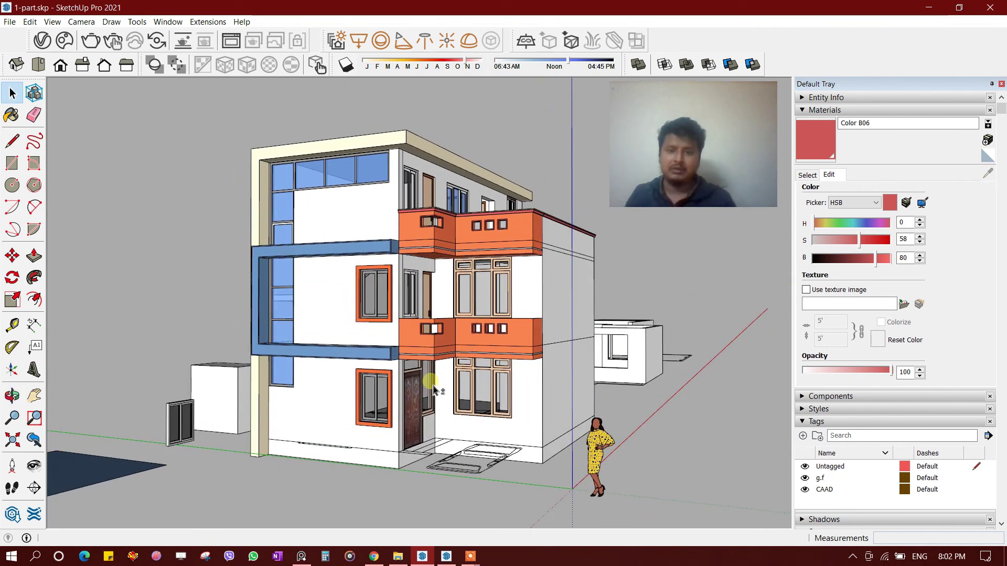
mouse_move(316, 339)
middle_mouse_down()
mouse_move(414, 294)
mouse_move(461, 292)
mouse_move(477, 265)
mouse_move(470, 304)
middle_mouse_up()
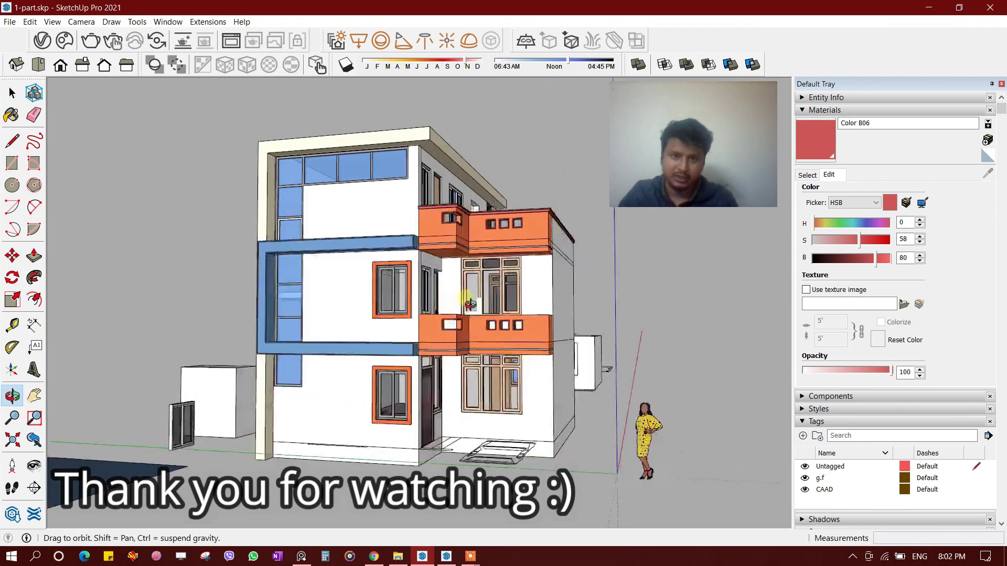
scroll(456, 297, "up", 3)
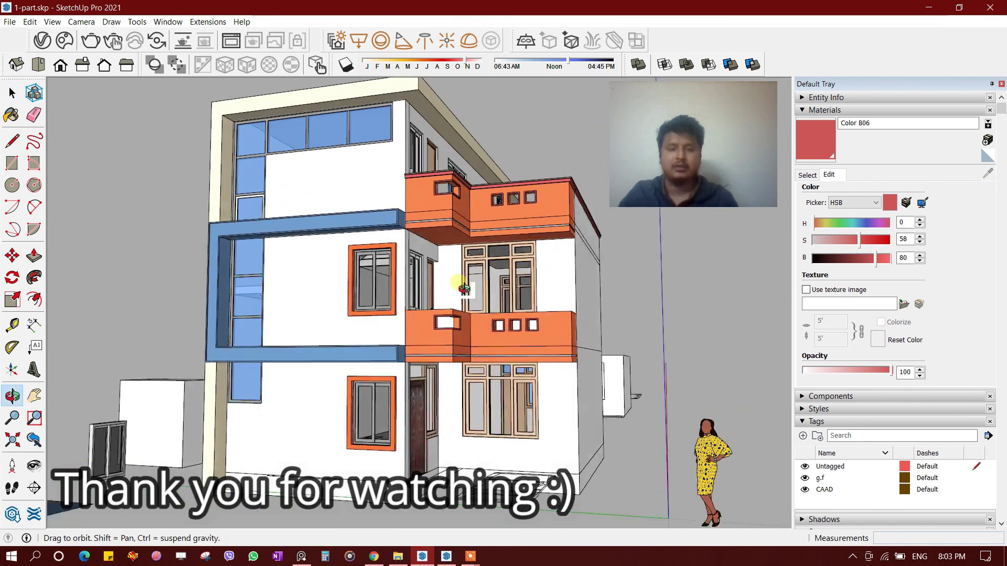
middle_click_drag(464, 289, 459, 299)
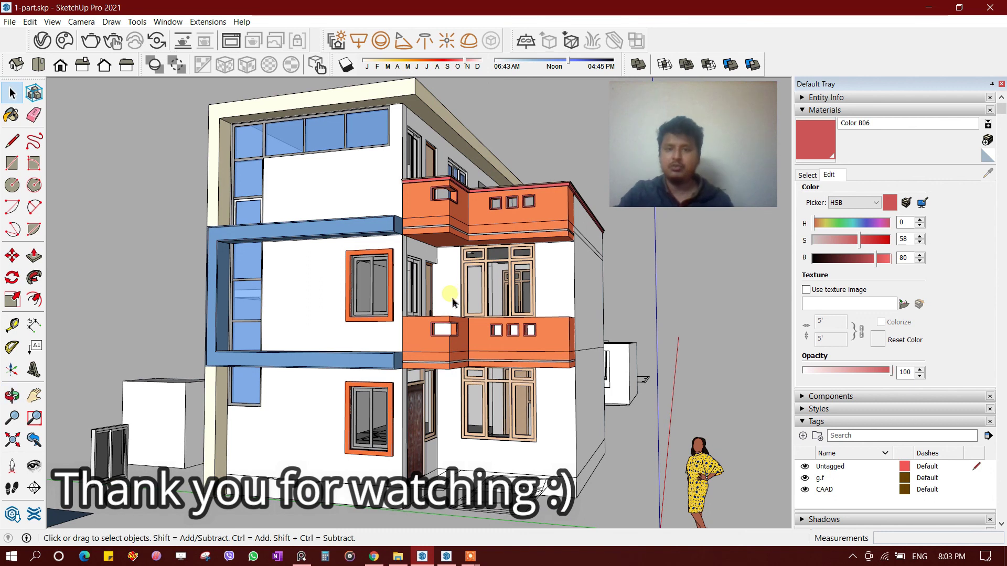